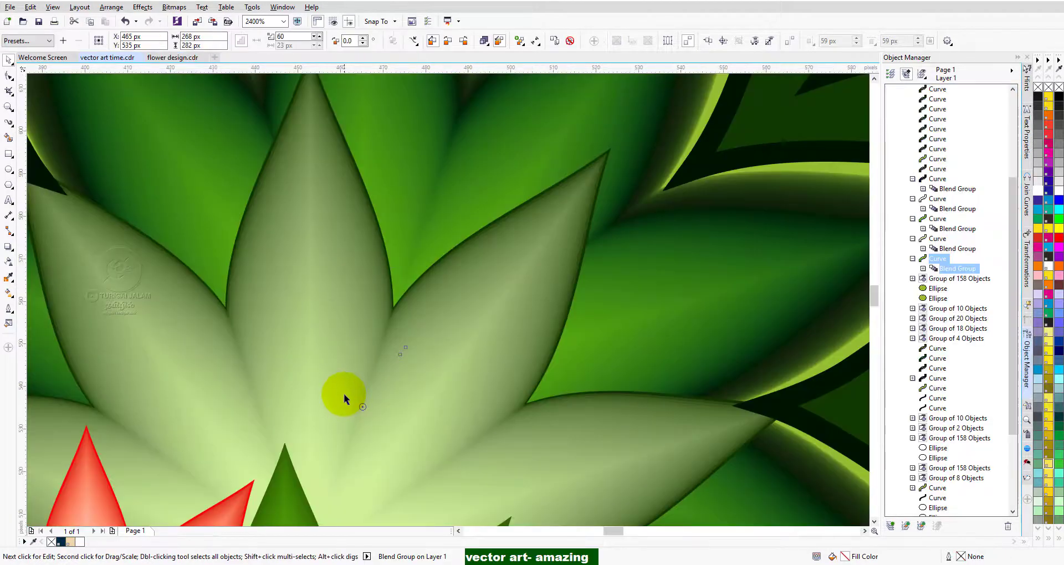
Move the red-and-white flower blend and the bright green flower blend out of the mandala's centre toward its left side.
{"action": "key", "text": "F3"}
{"action": "key", "text": "F3"}
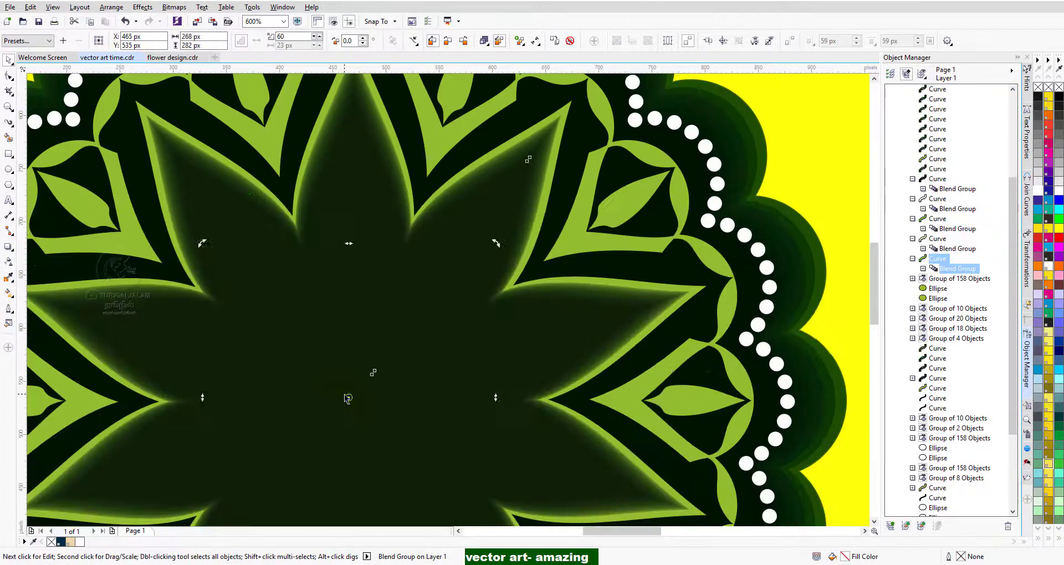
{"action": "scroll", "coordinate": [300, 452], "scroll_direction": "up", "scroll_amount": 1}
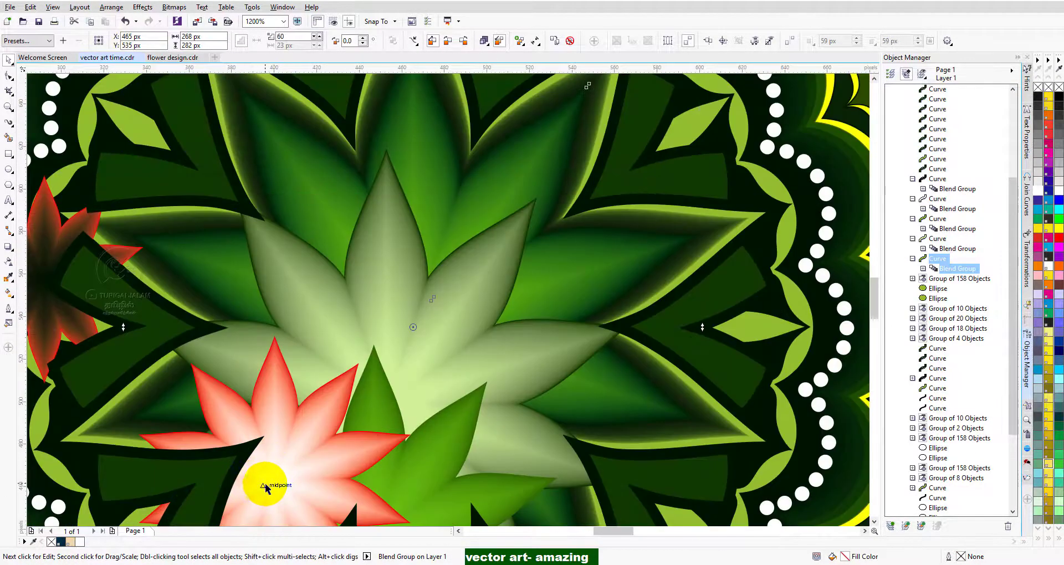
{"action": "scroll", "coordinate": [271, 476], "scroll_direction": "up", "scroll_amount": 1}
{"action": "left_click", "coordinate": [318, 399]}
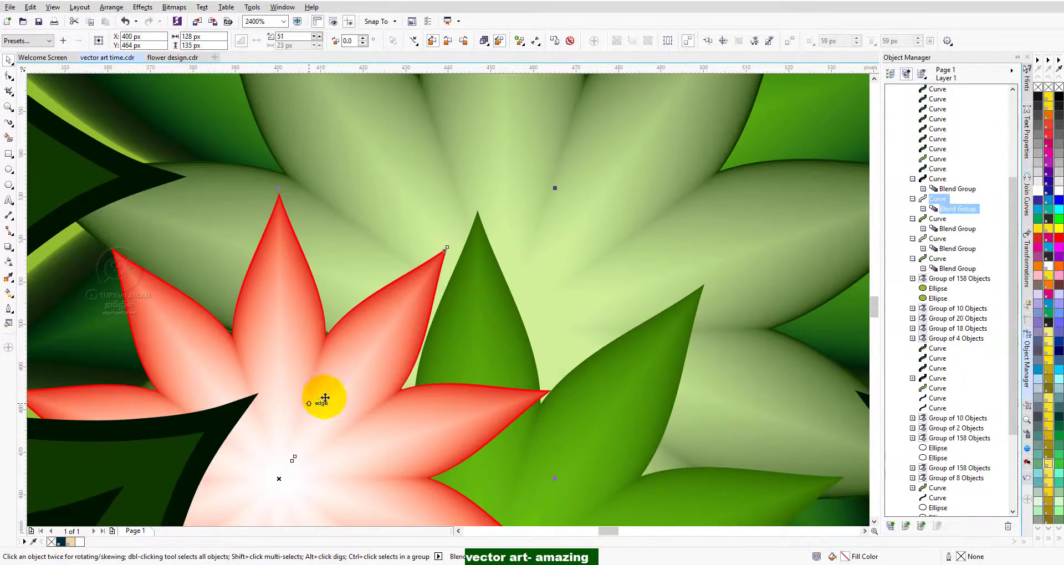
{"action": "scroll", "coordinate": [361, 292], "scroll_direction": "up", "scroll_amount": 1}
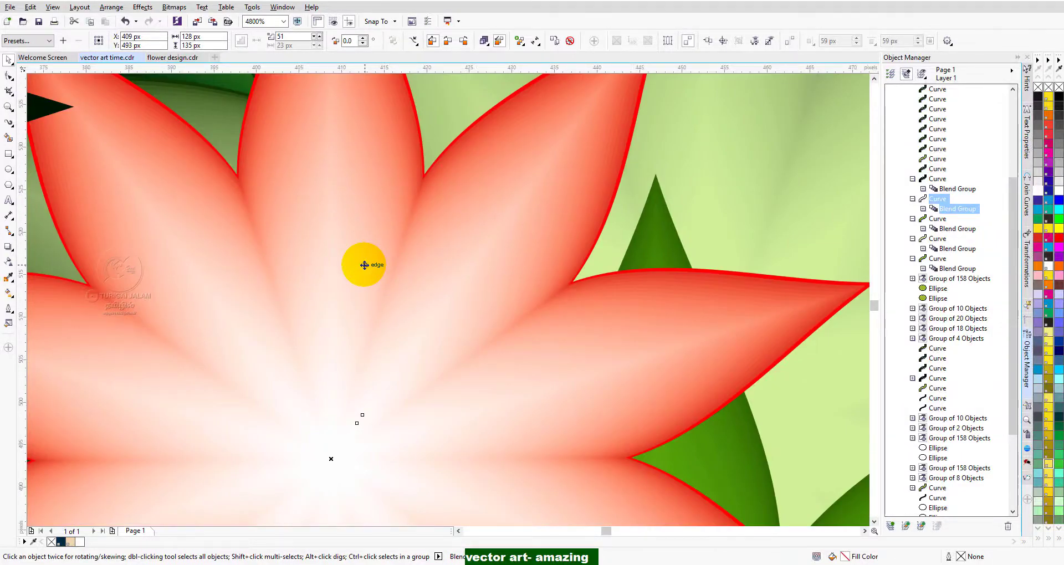
{"action": "left_click_drag", "start_coordinate": [503, 218], "coordinate": [142, 376]}
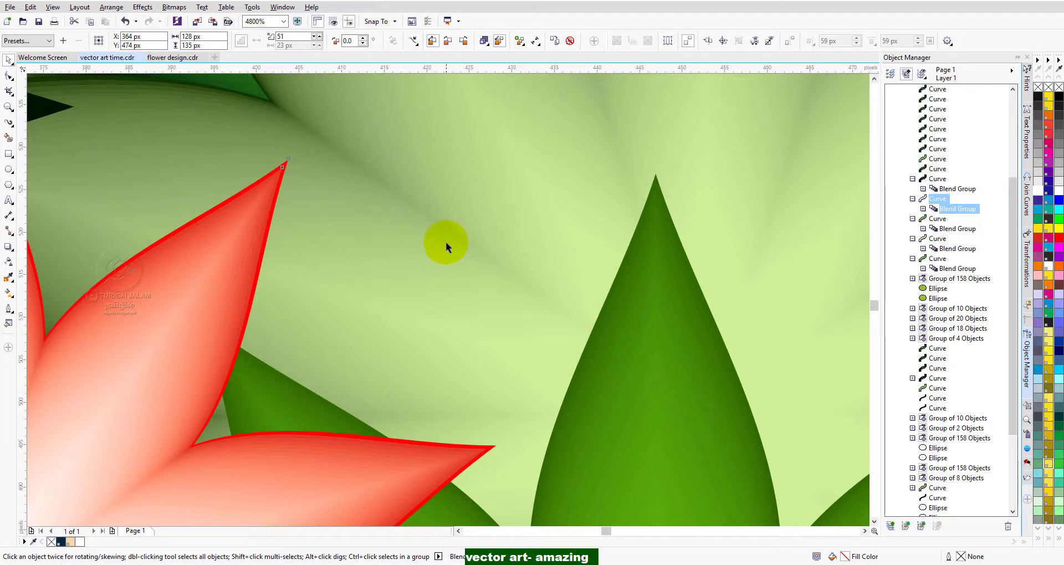
{"action": "scroll", "coordinate": [446, 241], "scroll_direction": "down", "scroll_amount": 2}
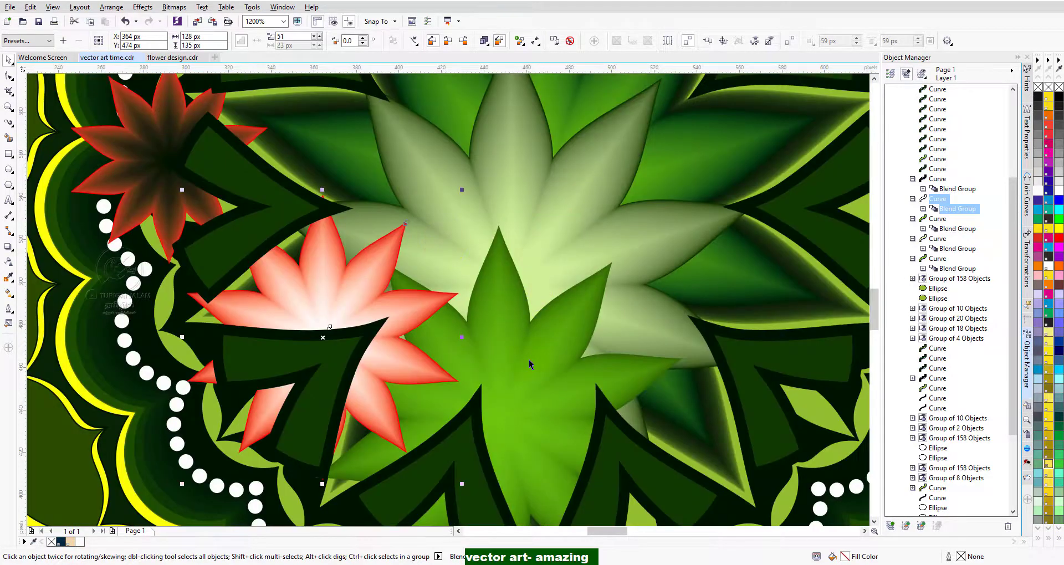
{"action": "left_click_drag", "start_coordinate": [528, 364], "coordinate": [346, 310]}
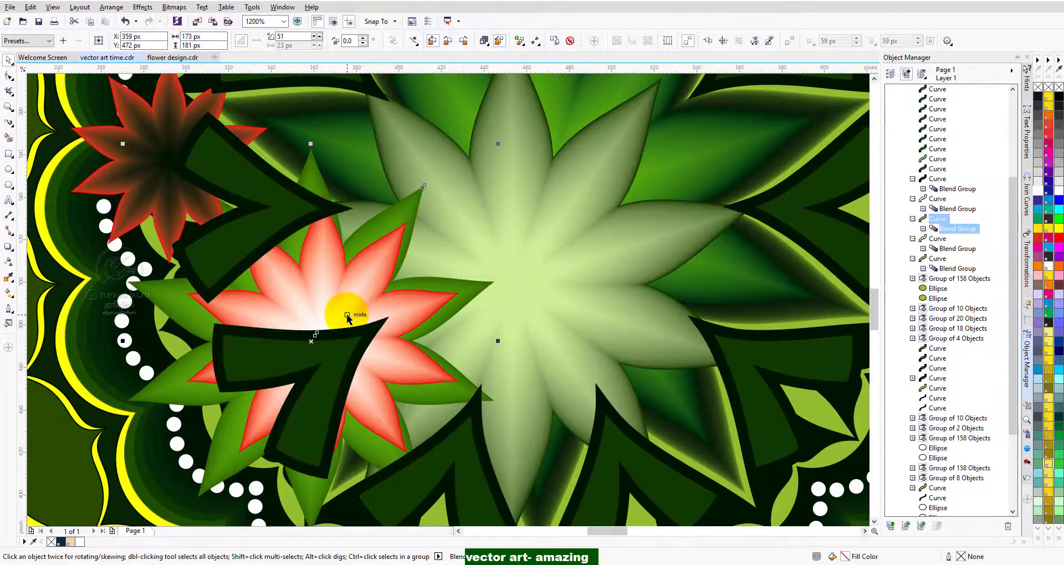
Rotate the pale green flower blend slightly and move it down and left, beside the red flower.
{"action": "left_click", "coordinate": [572, 218]}
{"action": "scroll", "coordinate": [679, 188], "scroll_direction": "up", "scroll_amount": 2}
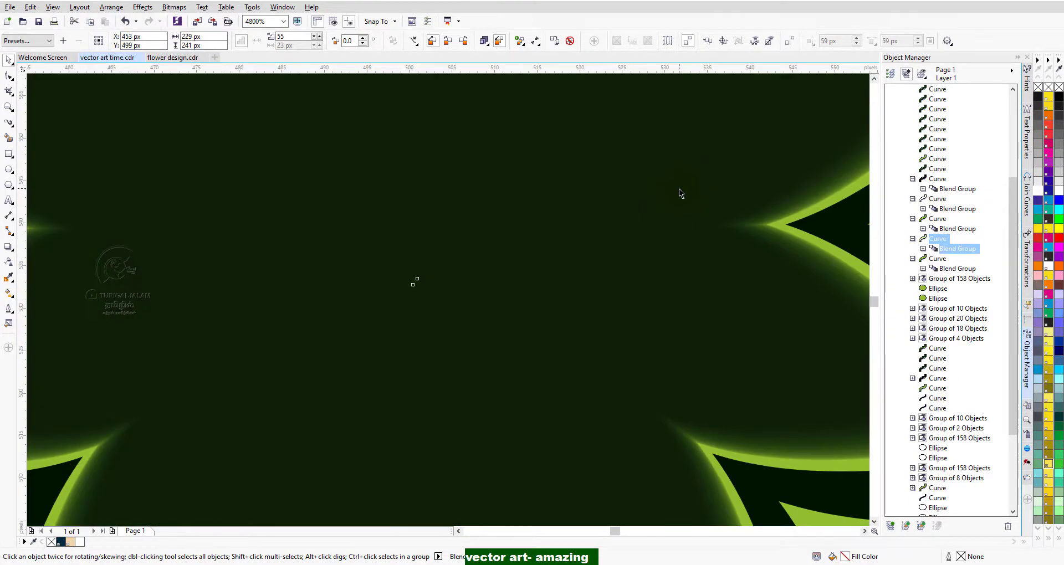
{"action": "scroll", "coordinate": [475, 251], "scroll_direction": "down", "scroll_amount": 1}
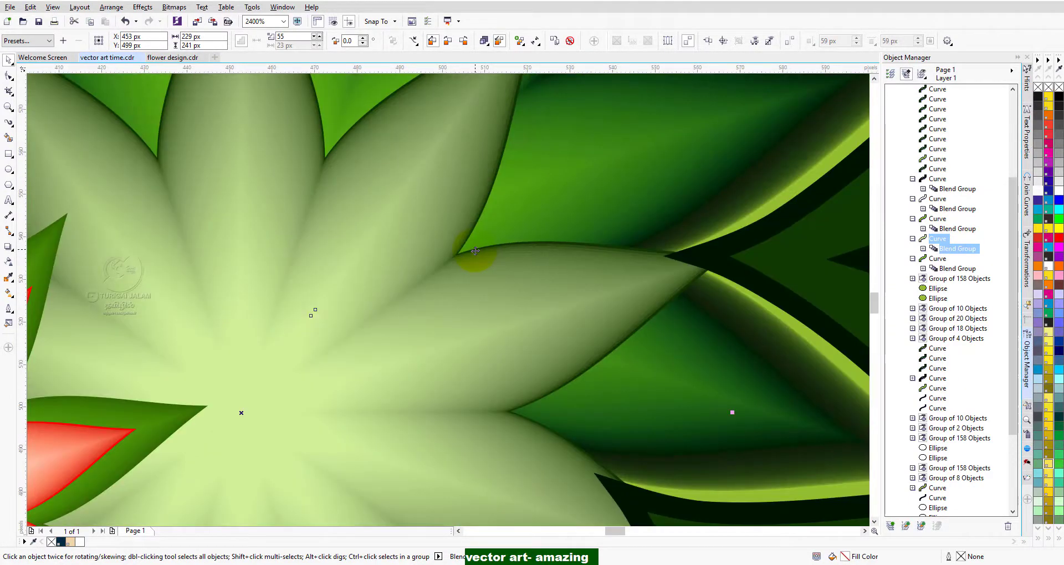
{"action": "scroll", "coordinate": [475, 250], "scroll_direction": "down", "scroll_amount": 1}
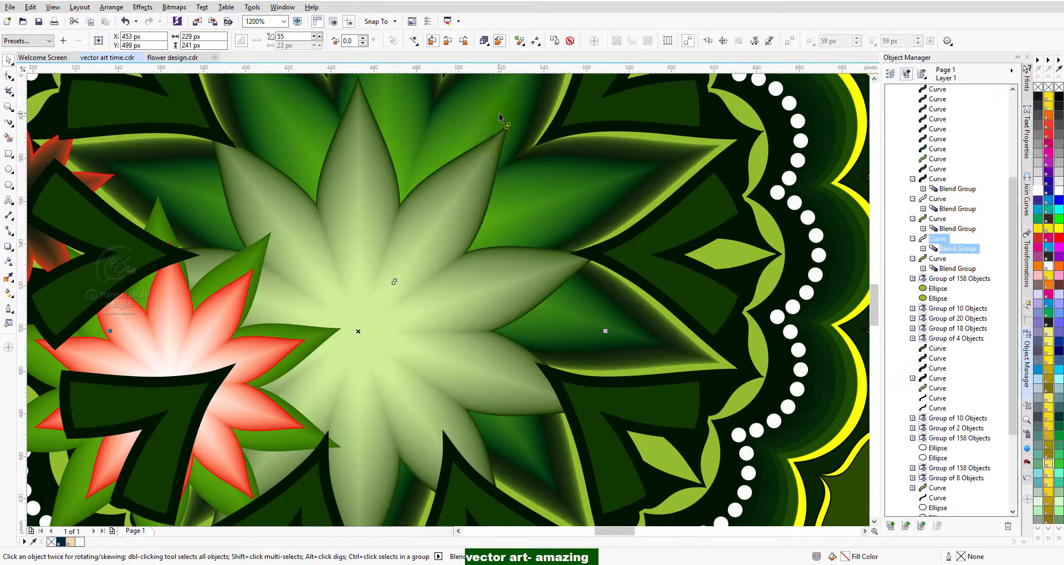
{"action": "scroll", "coordinate": [499, 113], "scroll_direction": "down", "scroll_amount": 1}
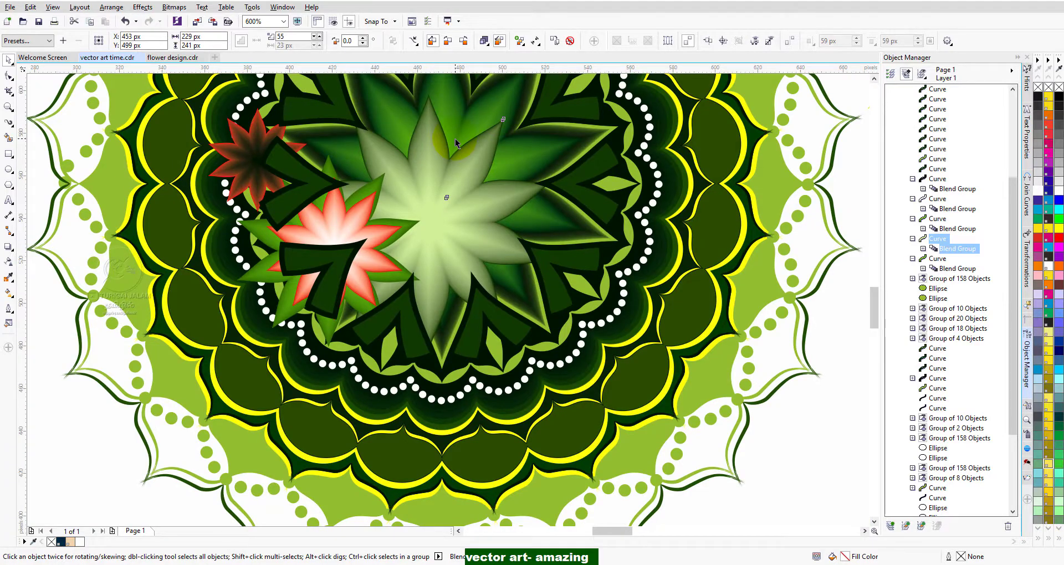
{"action": "scroll", "coordinate": [454, 138], "scroll_direction": "up", "scroll_amount": 1}
{"action": "left_click", "coordinate": [401, 258]}
{"action": "left_click_drag", "start_coordinate": [401, 258], "coordinate": [330, 288]}
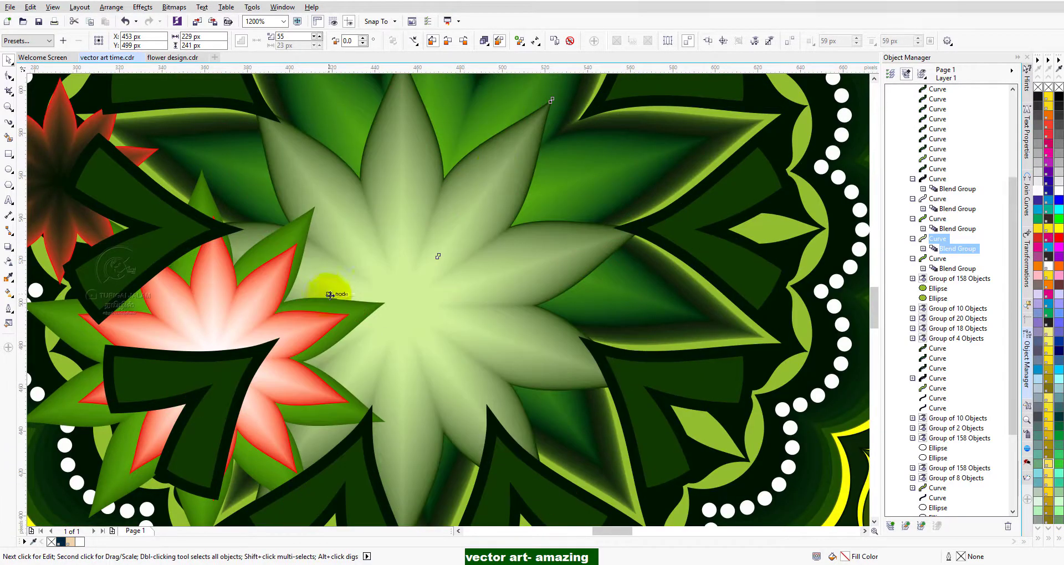
{"action": "left_click_drag", "start_coordinate": [461, 221], "coordinate": [434, 153]}
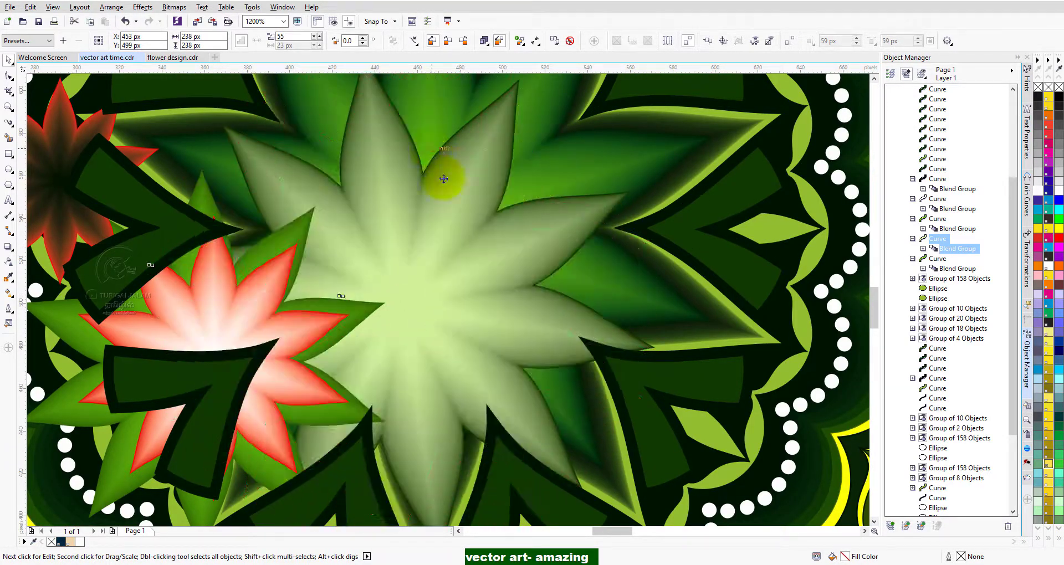
{"action": "scroll", "coordinate": [496, 183], "scroll_direction": "up", "scroll_amount": 1}
{"action": "left_click_drag", "start_coordinate": [491, 193], "coordinate": [302, 366]}
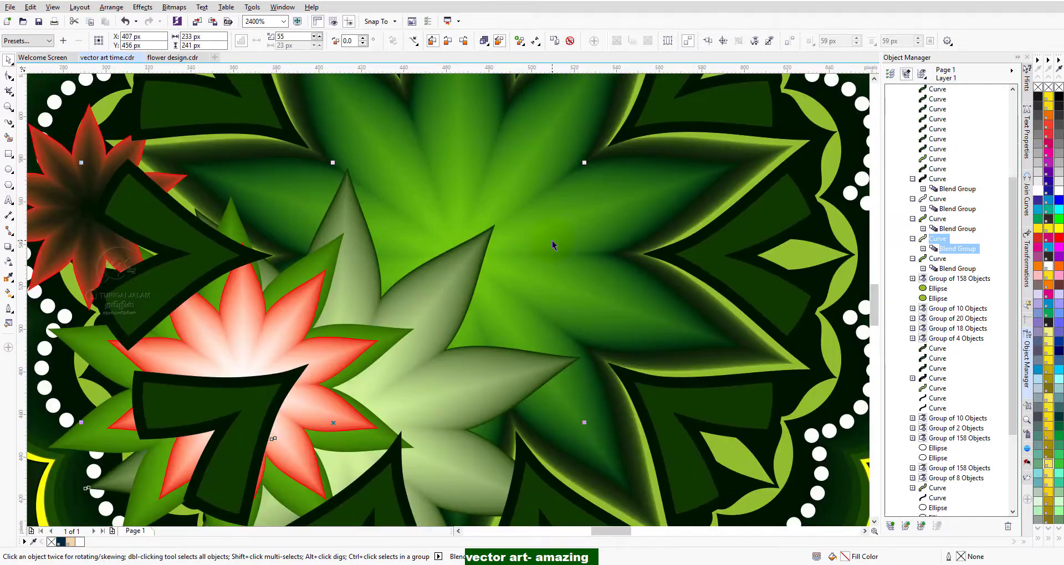
Rotate the large dark green flower blend slightly around its centre and move it toward the mandala's lower left.
{"action": "left_click", "coordinate": [638, 184]}
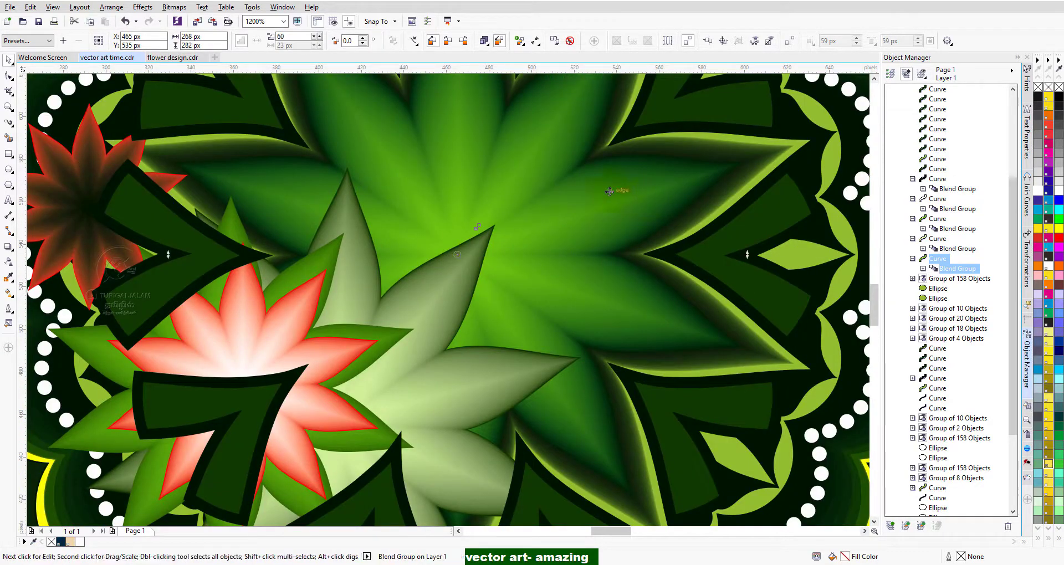
{"action": "left_click", "coordinate": [618, 188]}
{"action": "left_click_drag", "start_coordinate": [531, 252], "coordinate": [563, 241]}
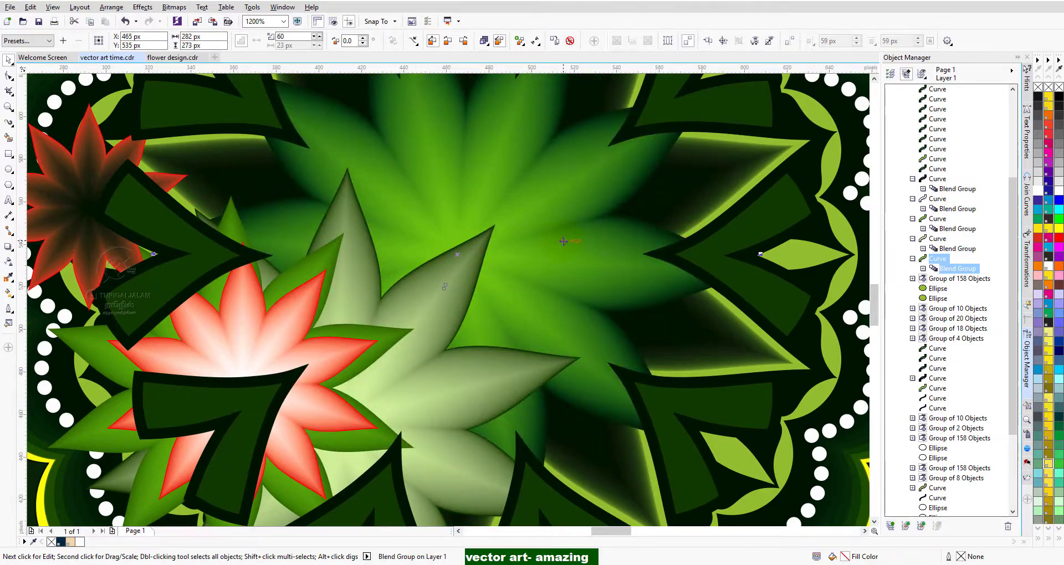
{"action": "left_click_drag", "start_coordinate": [546, 283], "coordinate": [325, 332]}
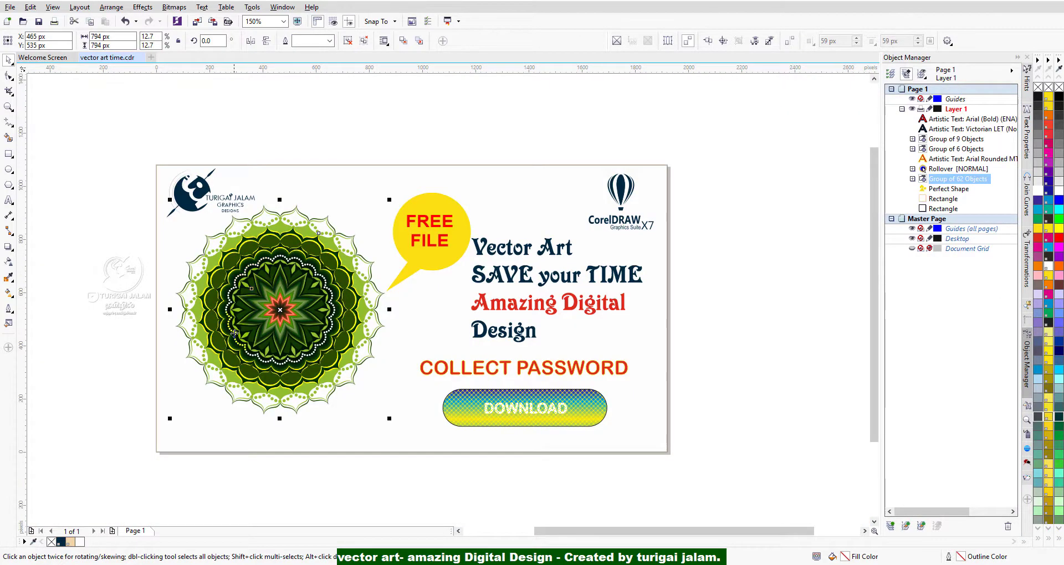
{"action": "scroll", "coordinate": [235, 333], "scroll_direction": "up", "scroll_amount": 4}
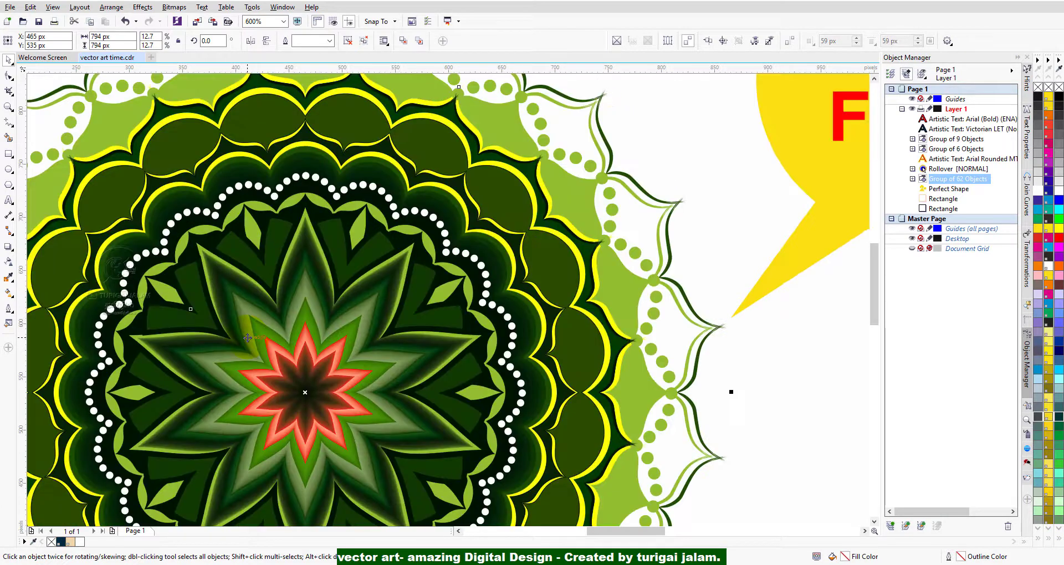
{"action": "scroll", "coordinate": [341, 380], "scroll_direction": "down", "scroll_amount": 2}
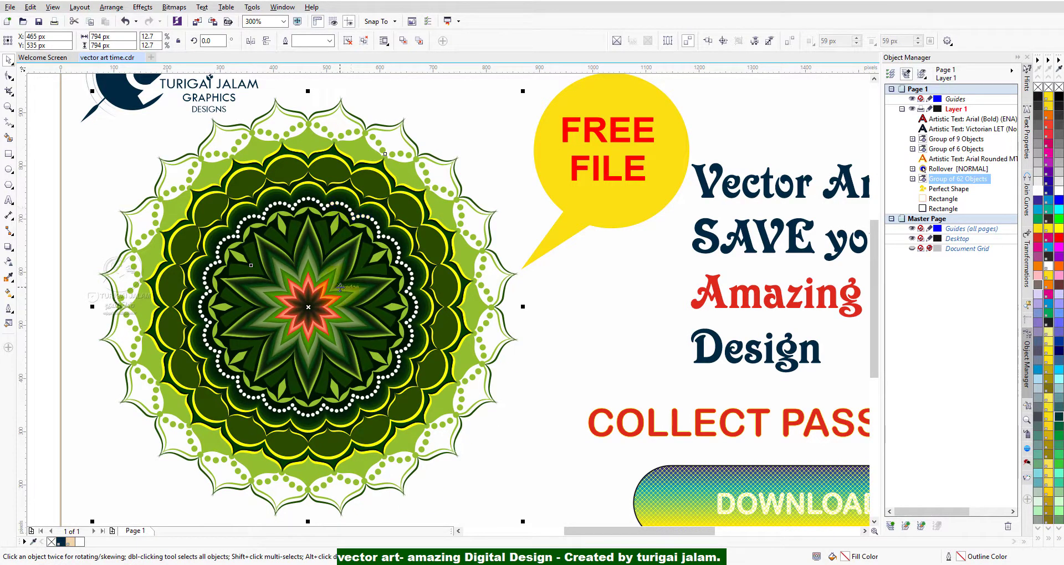
{"action": "scroll", "coordinate": [339, 289], "scroll_direction": "down", "scroll_amount": 1}
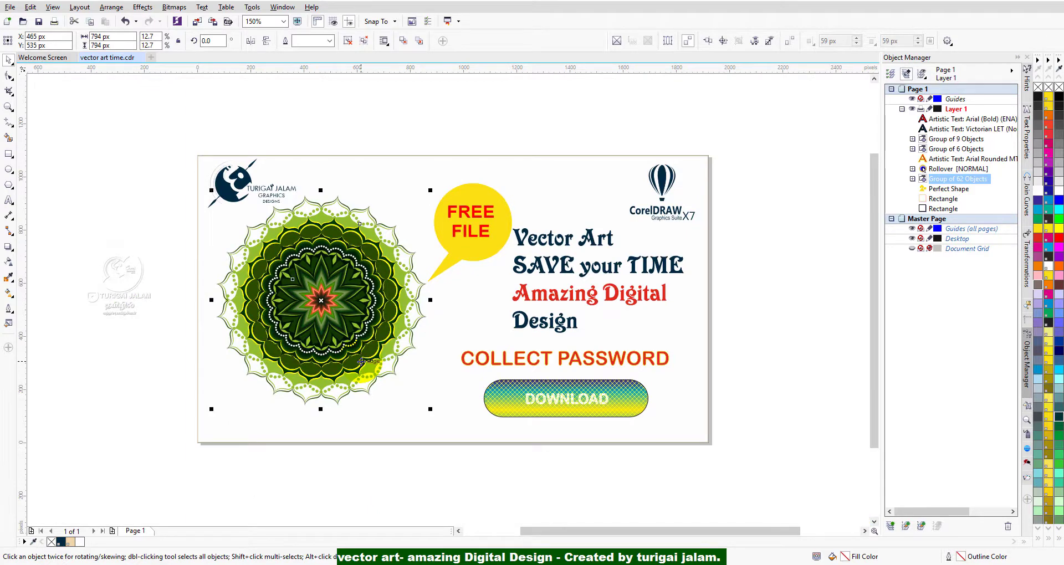
{"action": "scroll", "coordinate": [298, 319], "scroll_direction": "up", "scroll_amount": 1}
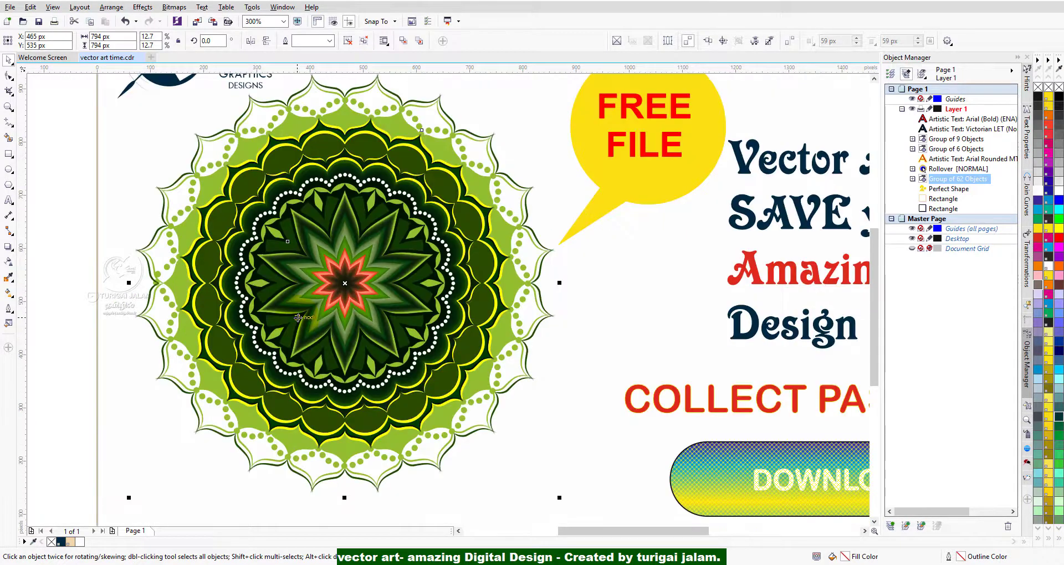
{"action": "scroll", "coordinate": [298, 318], "scroll_direction": "down", "scroll_amount": 1}
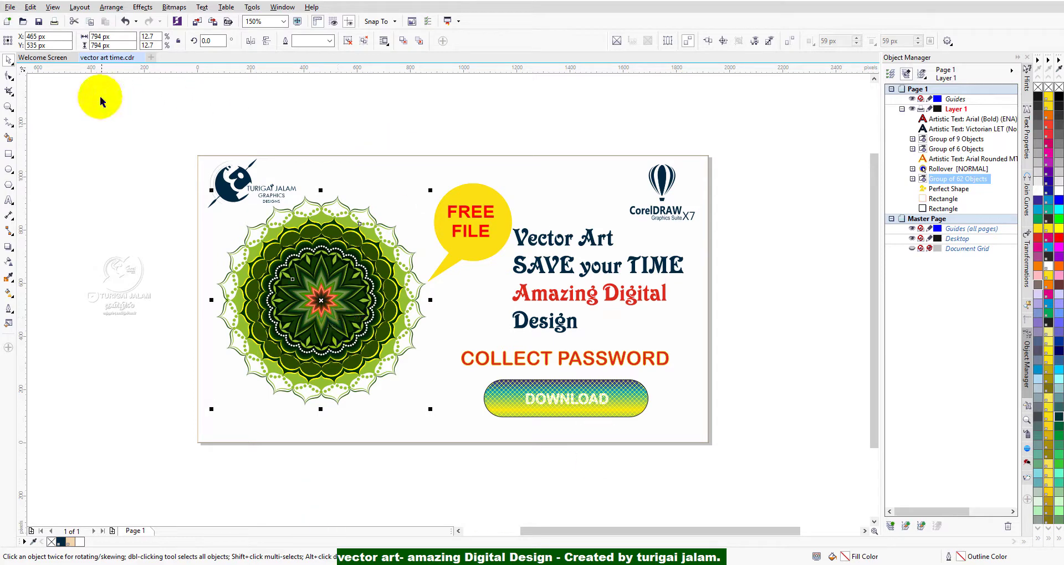
Open the file flower design.cdr and switch to Page 2 with the outline version of the mandala.
{"action": "left_click", "coordinate": [10, 7]}
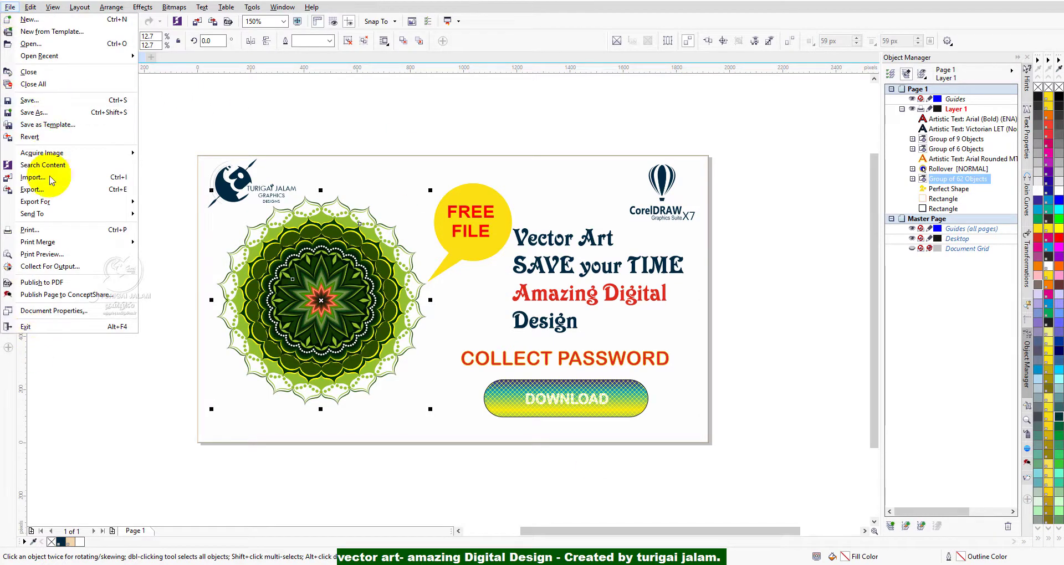
{"action": "left_click", "coordinate": [30, 43]}
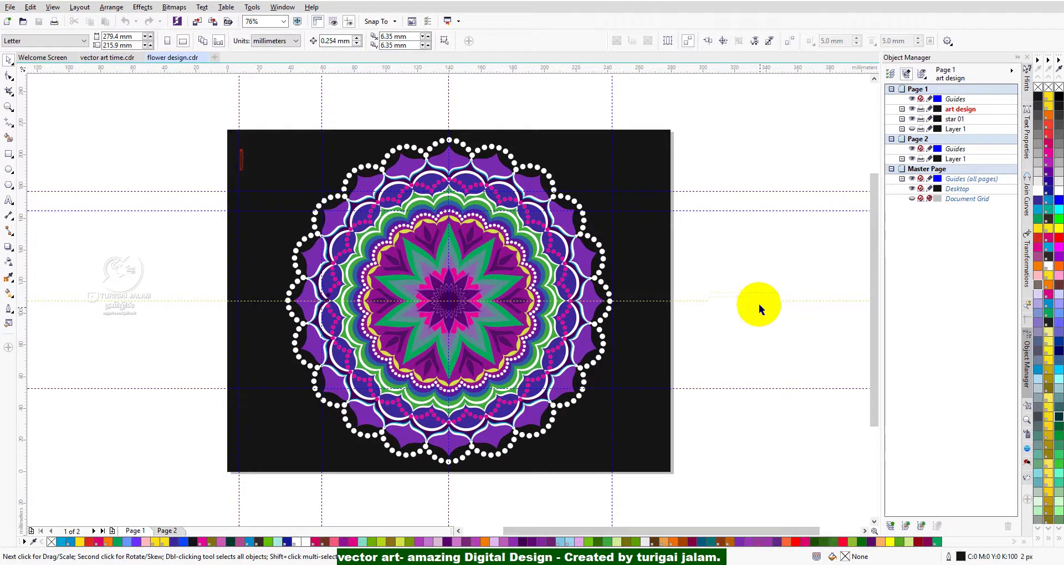
{"action": "left_click_drag", "start_coordinate": [211, 108], "coordinate": [283, 213]}
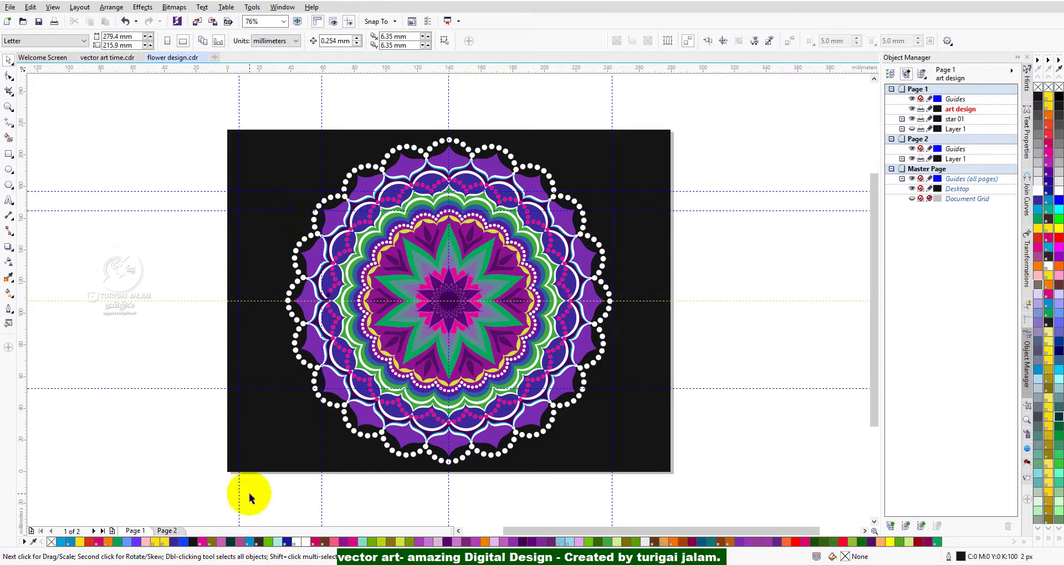
{"action": "left_click", "coordinate": [166, 531]}
Ungroup the blue outline mandala on Page 2 into its separate curves, ellipses and subgroups.
{"action": "scroll", "coordinate": [511, 277], "scroll_direction": "up", "scroll_amount": 3}
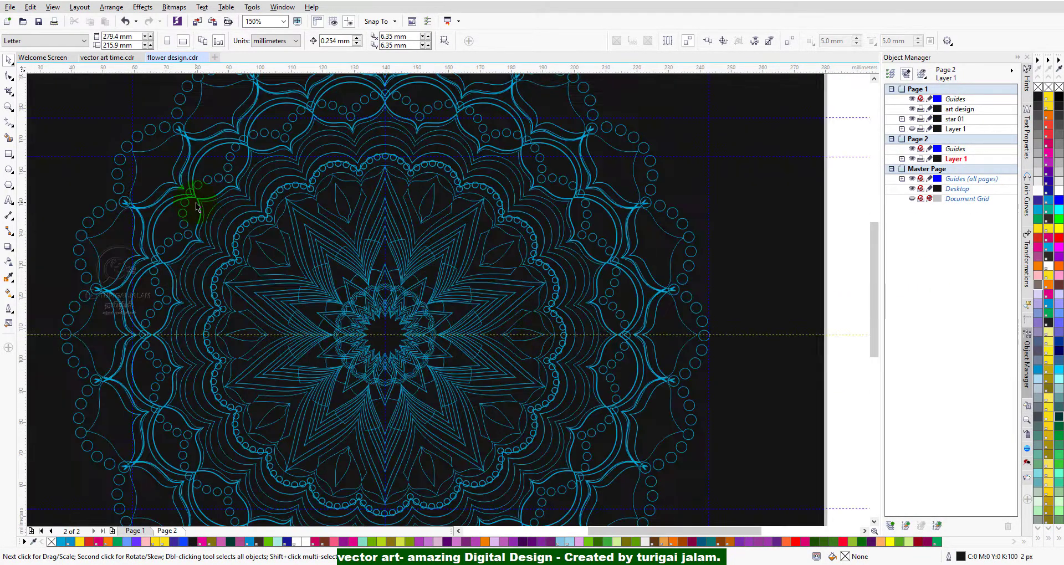
{"action": "left_click", "coordinate": [366, 200]}
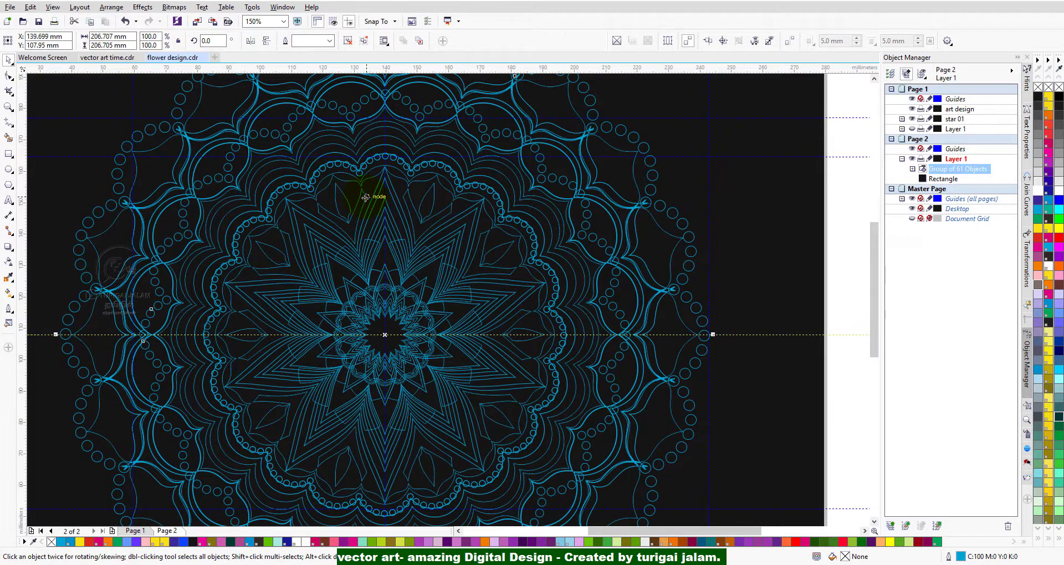
{"action": "scroll", "coordinate": [490, 348], "scroll_direction": "up", "scroll_amount": 9}
{"action": "left_click", "coordinate": [490, 348]}
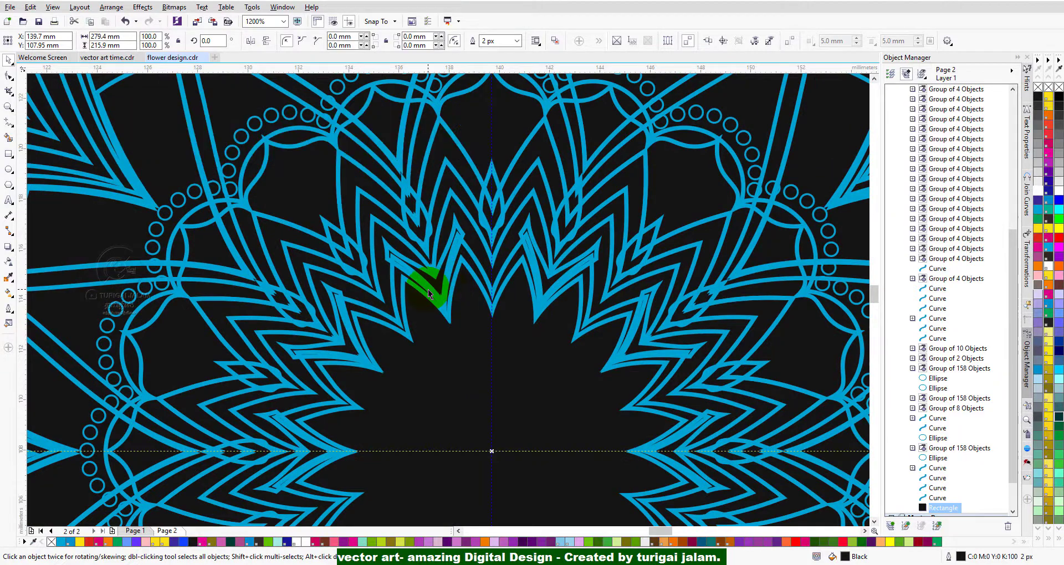
Select all mandala objects without the black background rectangle and set their outline width to Hairline.
{"action": "scroll", "coordinate": [428, 290], "scroll_direction": "down", "scroll_amount": 3}
{"action": "scroll", "coordinate": [428, 289], "scroll_direction": "down", "scroll_amount": 5}
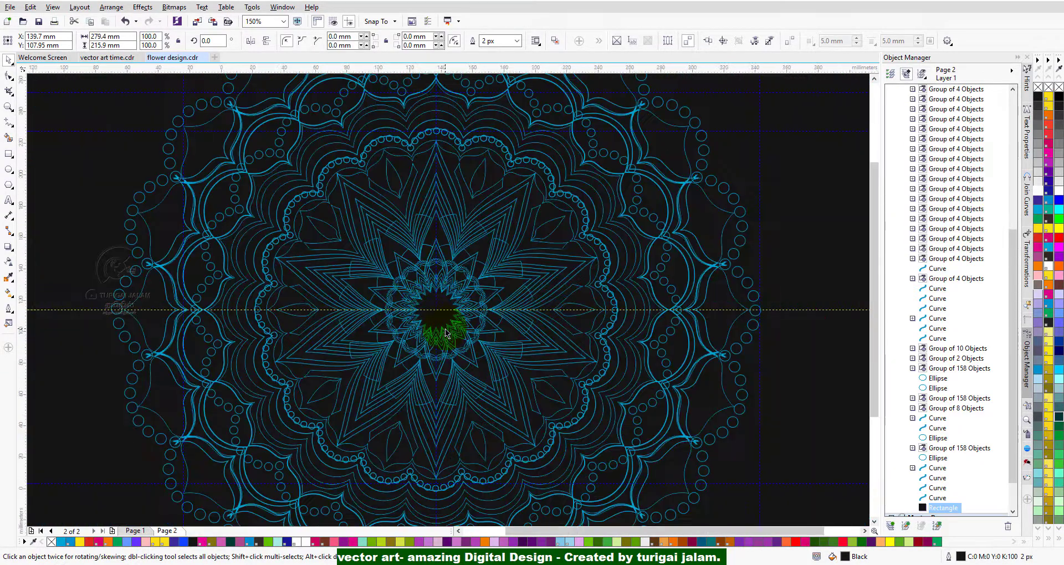
{"action": "scroll", "coordinate": [350, 213], "scroll_direction": "down", "scroll_amount": 4}
{"action": "left_click_drag", "start_coordinate": [254, 114], "coordinate": [615, 507]}
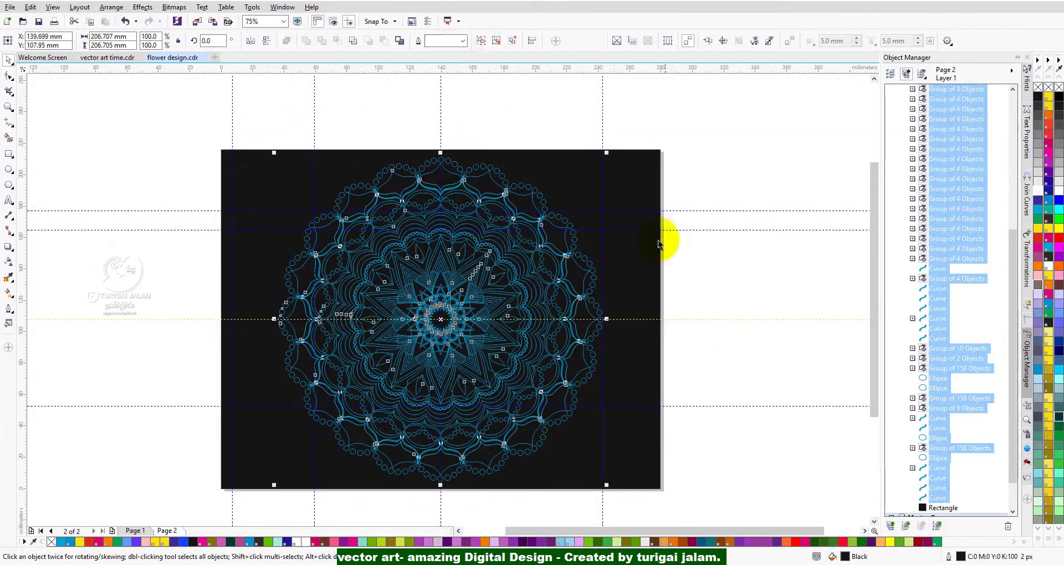
{"action": "left_click", "coordinate": [462, 41]}
{"action": "left_click", "coordinate": [452, 77]}
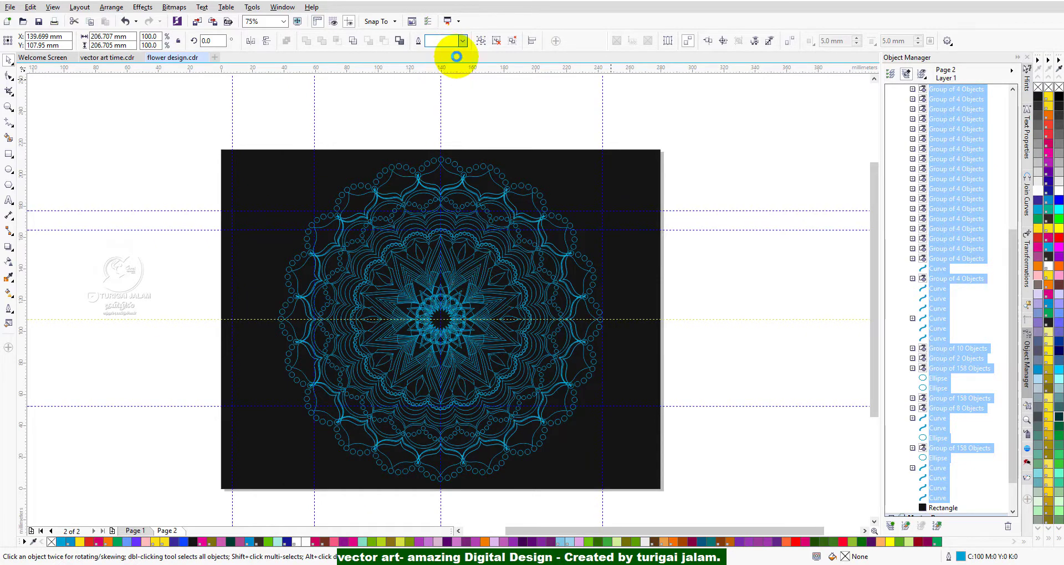
{"action": "key", "text": "Escape"}
Examine the mandala's thin outlines up close, select the group of leaf shapes in the inner ring, and recentre the page.
{"action": "scroll", "coordinate": [249, 143], "scroll_direction": "up", "scroll_amount": 3}
{"action": "scroll", "coordinate": [450, 386], "scroll_direction": "up", "scroll_amount": 2}
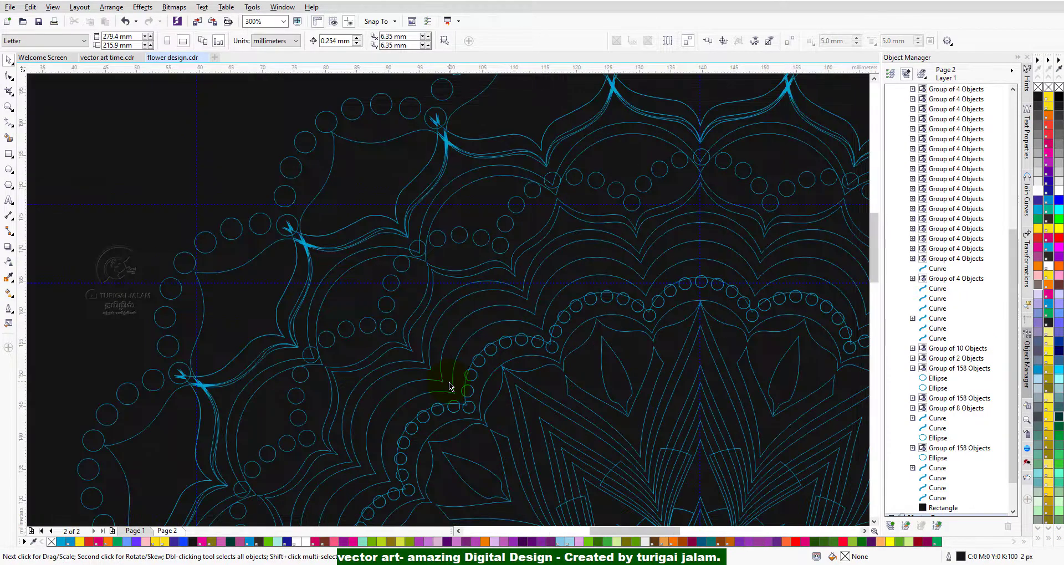
{"action": "scroll", "coordinate": [574, 383], "scroll_direction": "up", "scroll_amount": 2}
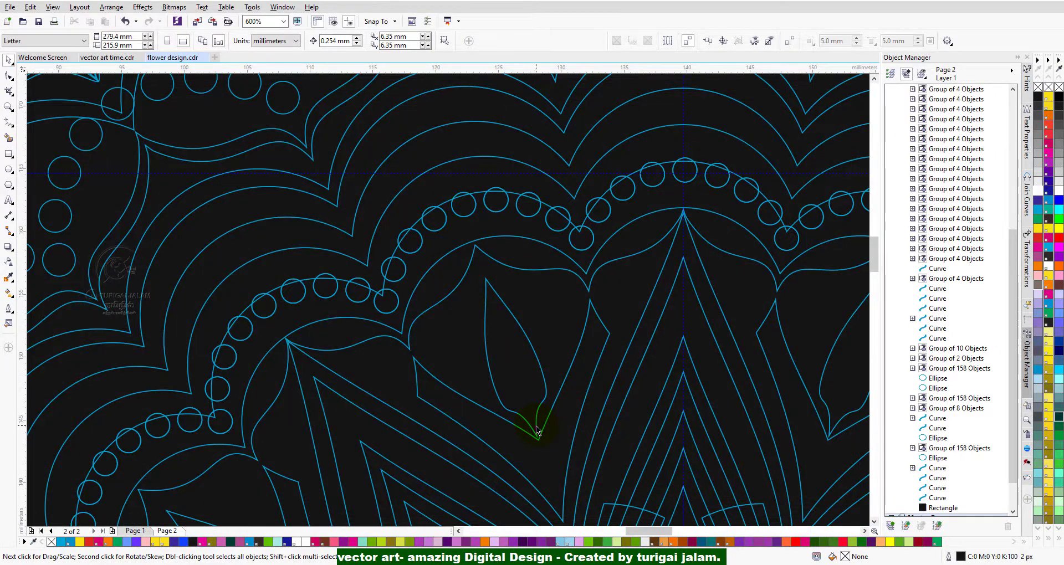
{"action": "left_click", "coordinate": [537, 430]}
{"action": "scroll", "coordinate": [573, 377], "scroll_direction": "down", "scroll_amount": 3}
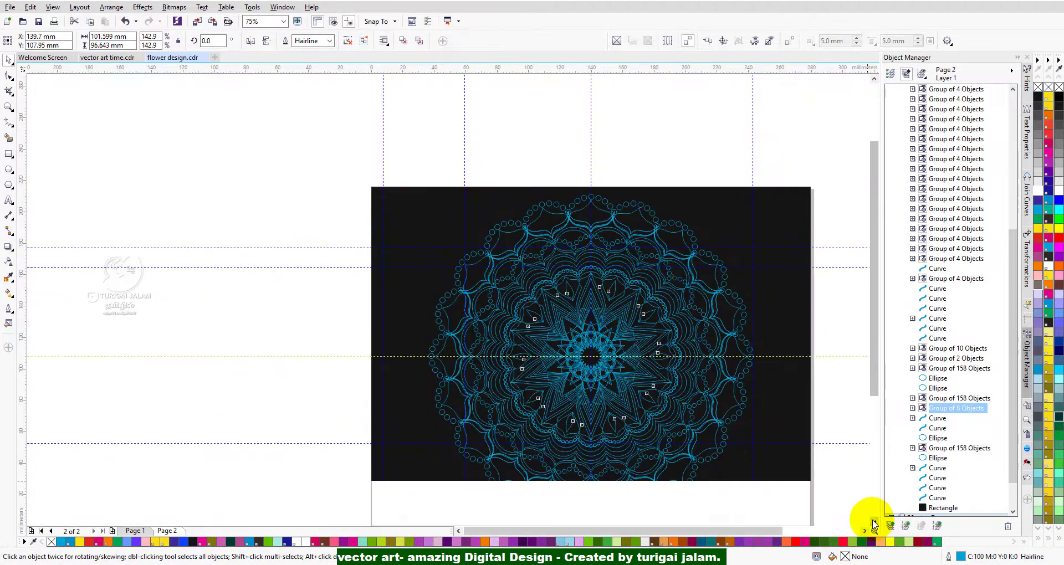
{"action": "left_click", "coordinate": [873, 522]}
{"action": "left_click", "coordinate": [874, 522]}
{"action": "left_click", "coordinate": [865, 531]}
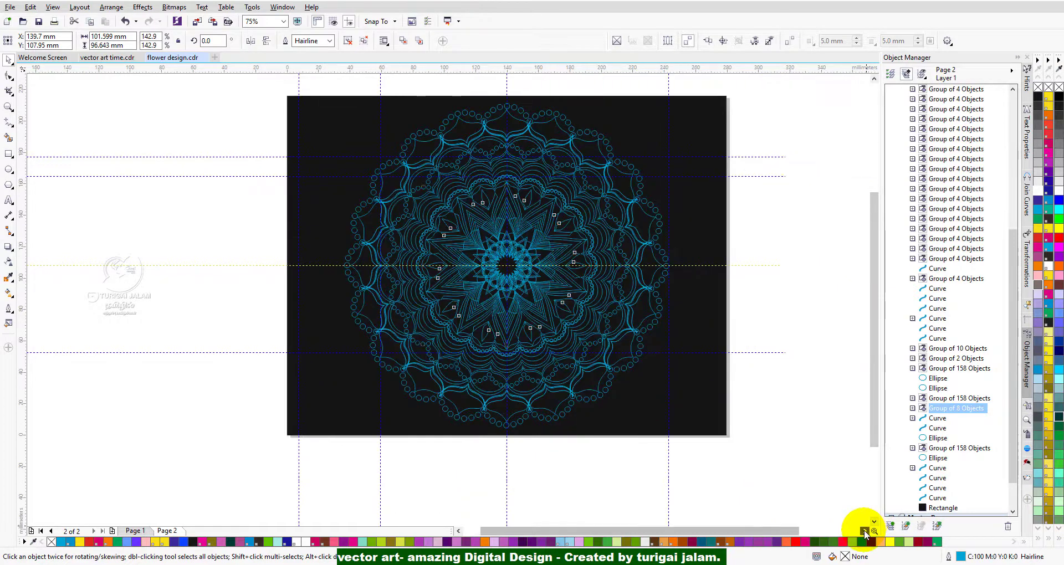
{"action": "left_click", "coordinate": [865, 531]}
{"action": "left_click_drag", "start_coordinate": [874, 308], "coordinate": [872, 285]}
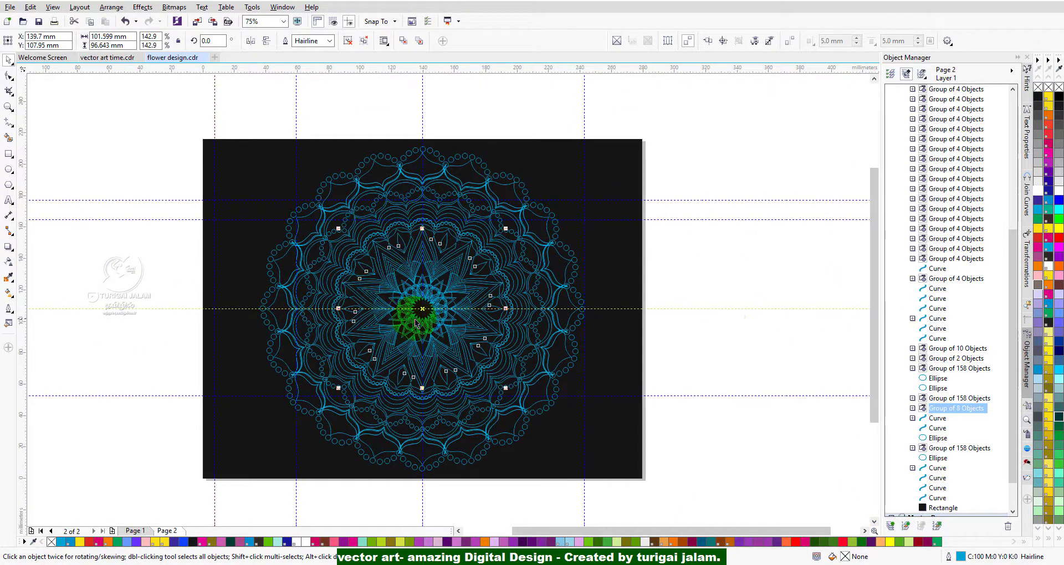
Examine the star rings at the centre of the outline mandala up close, clear the selection, and recentre the page.
{"action": "scroll", "coordinate": [422, 301], "scroll_direction": "up", "scroll_amount": 3}
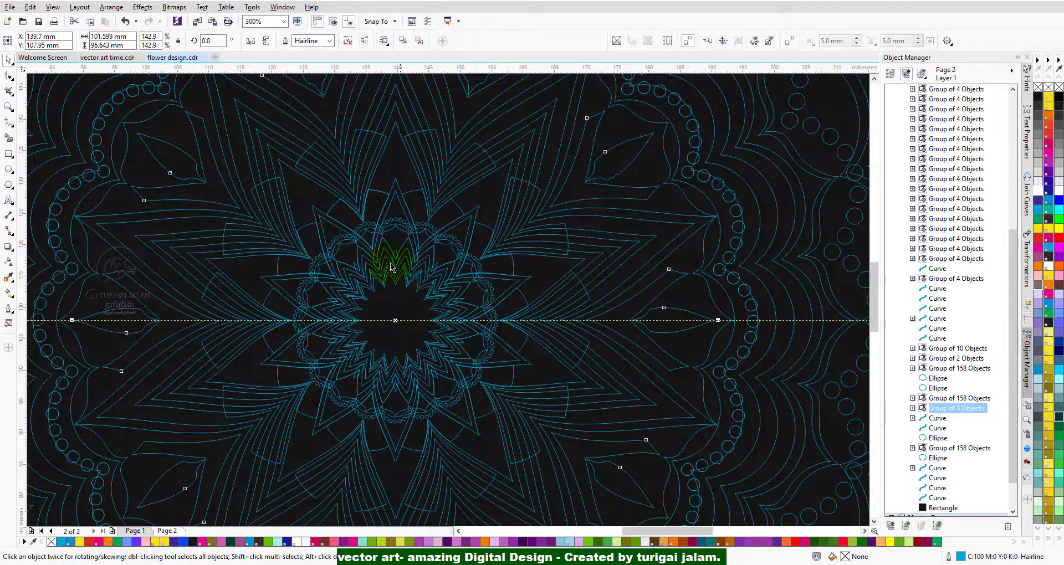
{"action": "scroll", "coordinate": [387, 312], "scroll_direction": "up", "scroll_amount": 1}
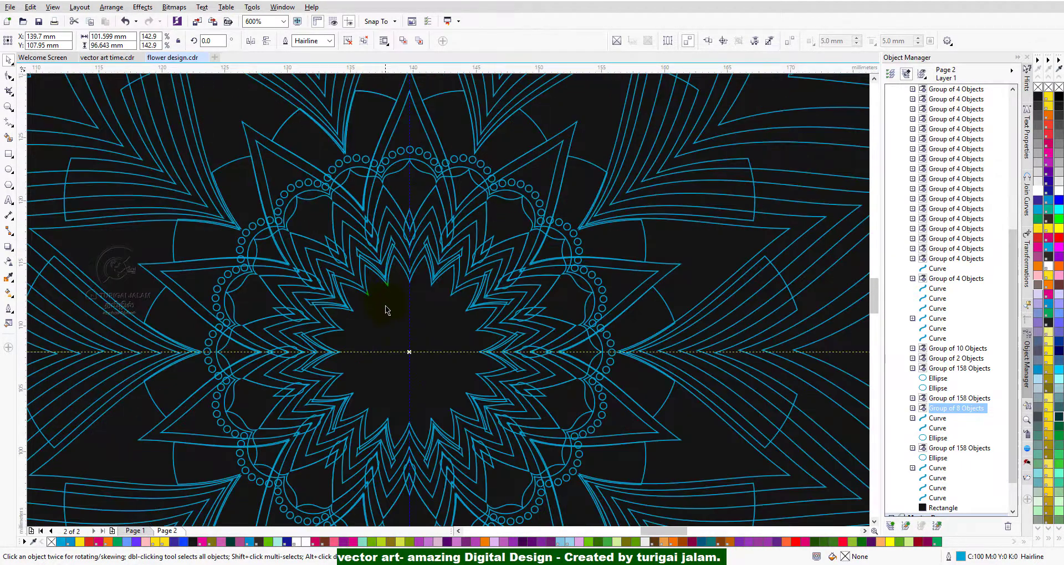
{"action": "scroll", "coordinate": [409, 352], "scroll_direction": "down", "scroll_amount": 1}
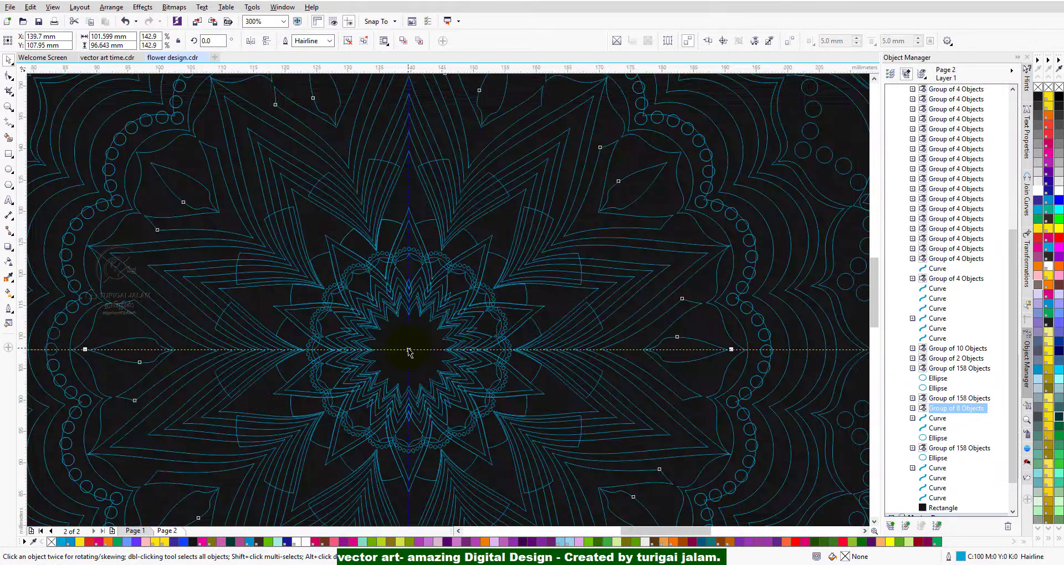
{"action": "scroll", "coordinate": [409, 352], "scroll_direction": "down", "scroll_amount": 2}
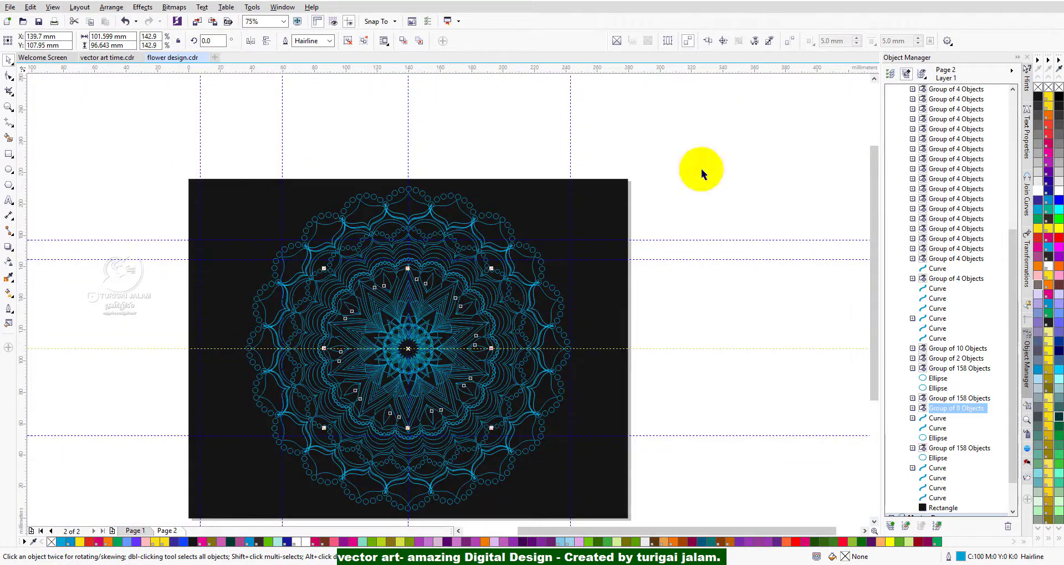
{"action": "left_click", "coordinate": [700, 161]}
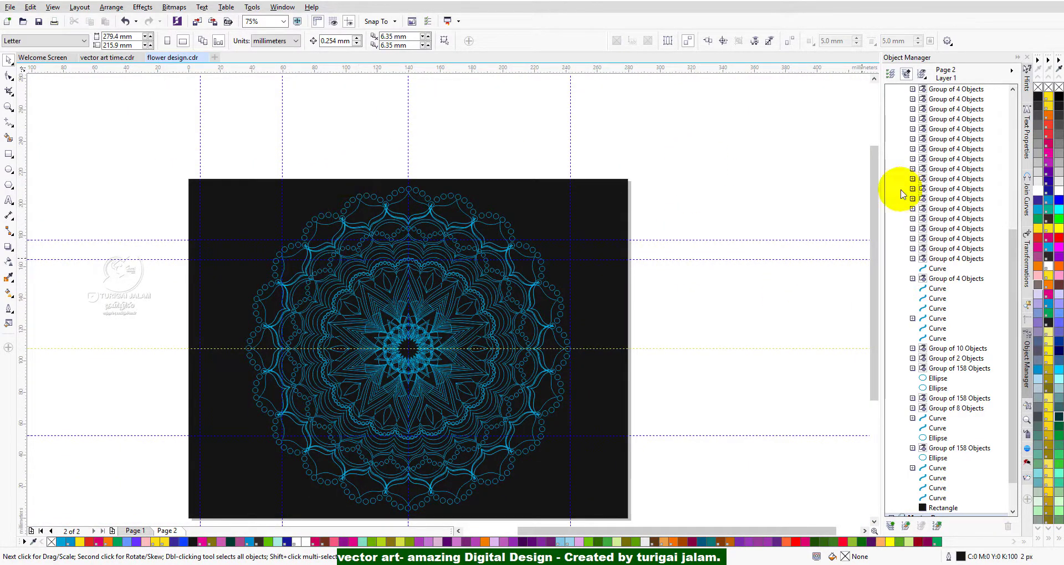
{"action": "left_click_drag", "start_coordinate": [872, 285], "coordinate": [874, 317]}
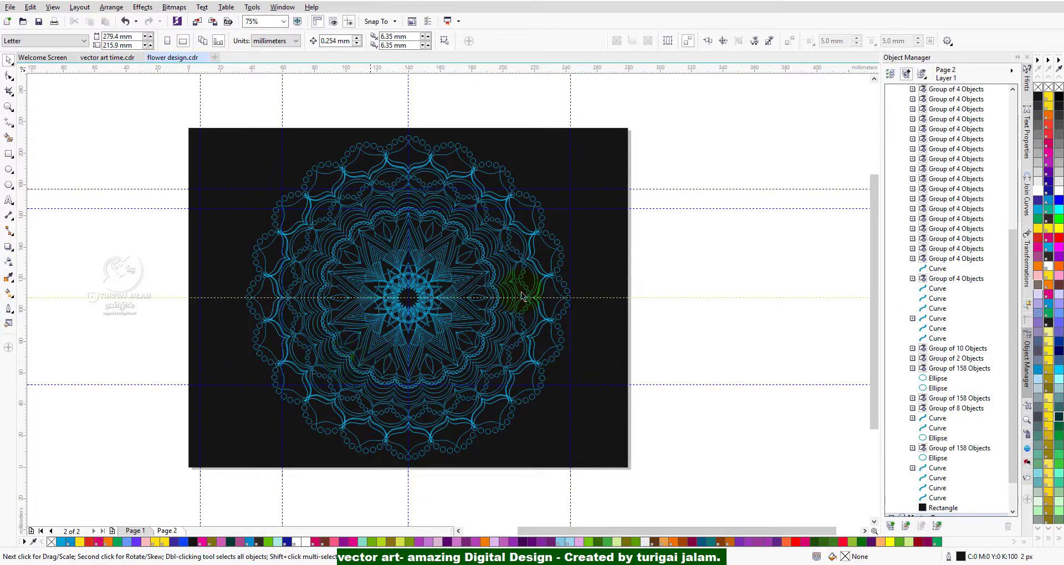
{"action": "left_click", "coordinate": [679, 246]}
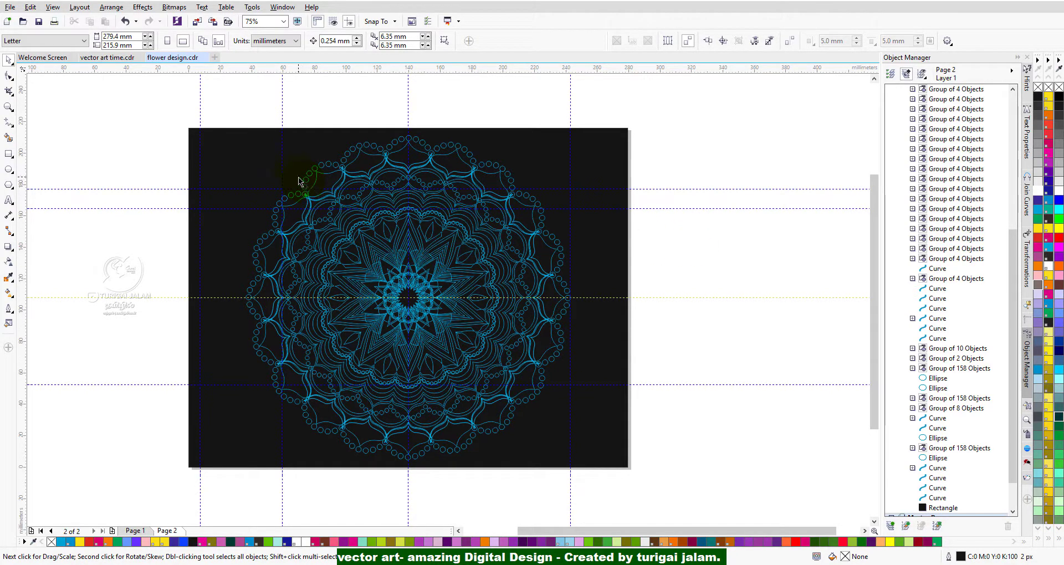
View the green mandala in vector art time.cdr, return to flower design.cdr, and examine the coloured mandala on Page 1.
{"action": "left_click", "coordinate": [105, 57]}
{"action": "left_click", "coordinate": [222, 361]}
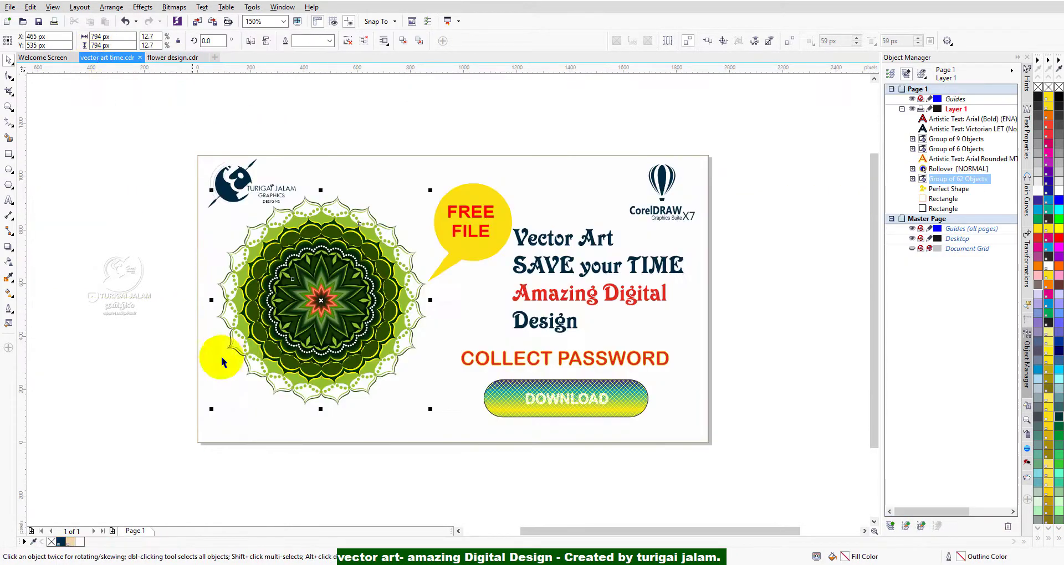
{"action": "left_click", "coordinate": [171, 57]}
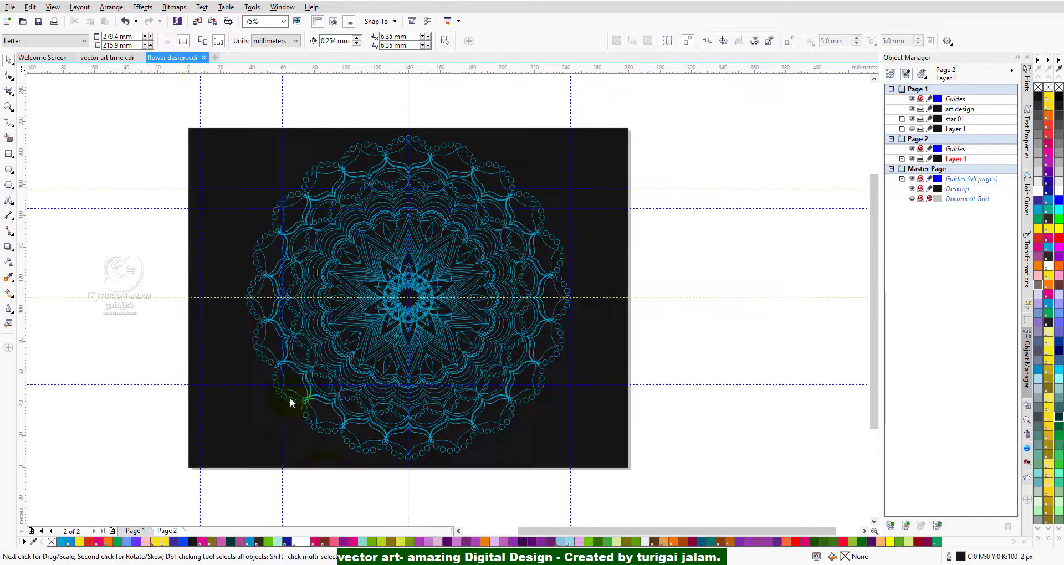
{"action": "left_click", "coordinate": [136, 531]}
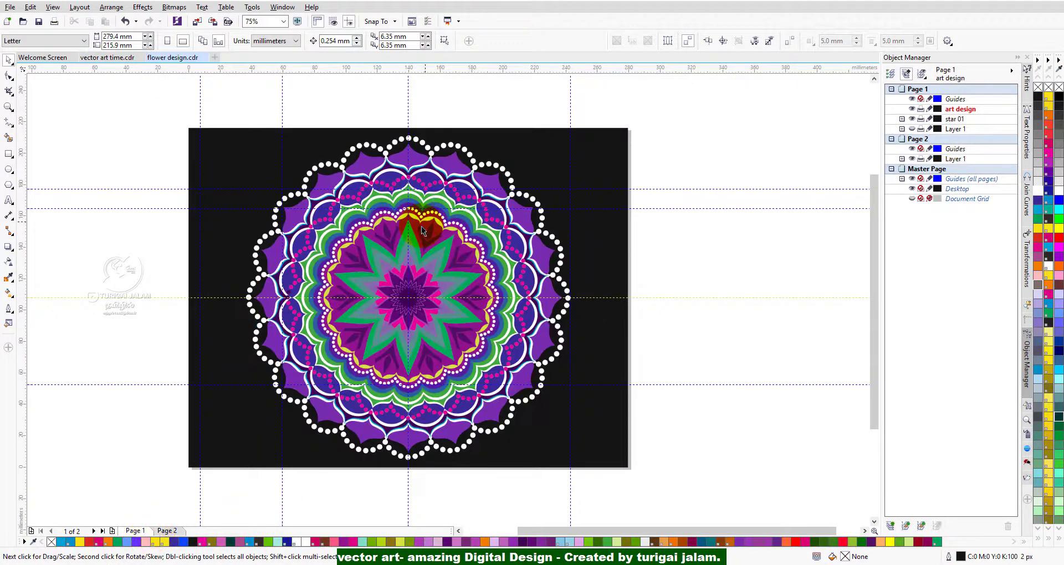
{"action": "scroll", "coordinate": [396, 262], "scroll_direction": "up", "scroll_amount": 2}
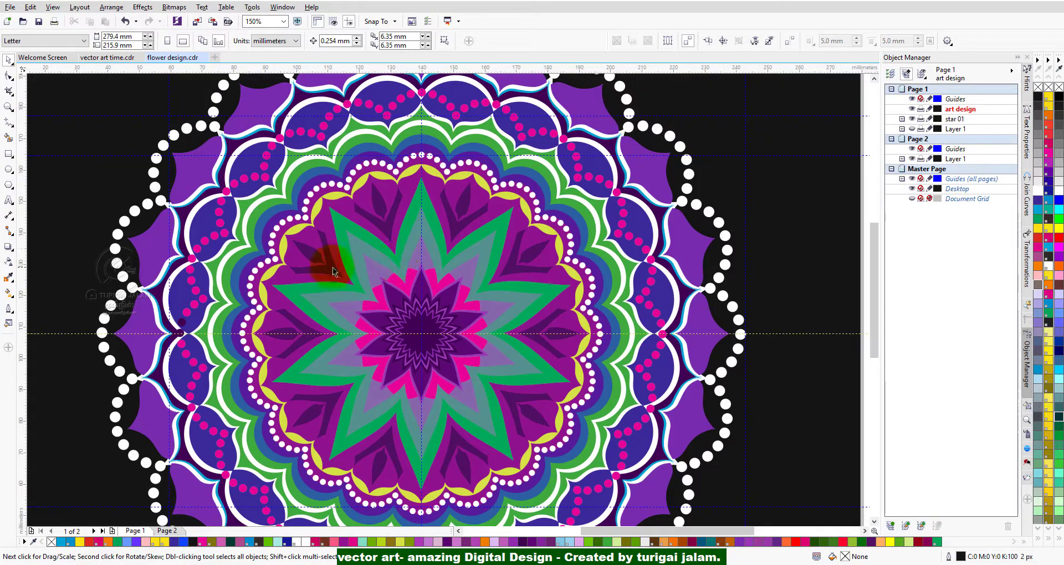
{"action": "left_click_drag", "start_coordinate": [251, 242], "coordinate": [249, 250]}
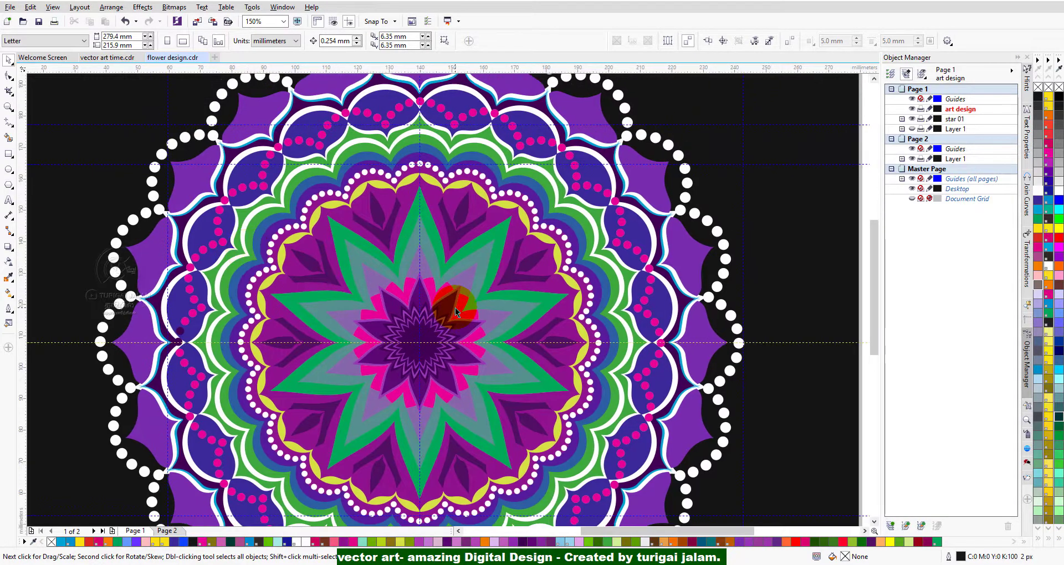
Move the black background rectangle, the outer white dot ring and the group of outer purple petals away from the coloured mandala.
{"action": "left_click", "coordinate": [442, 294]}
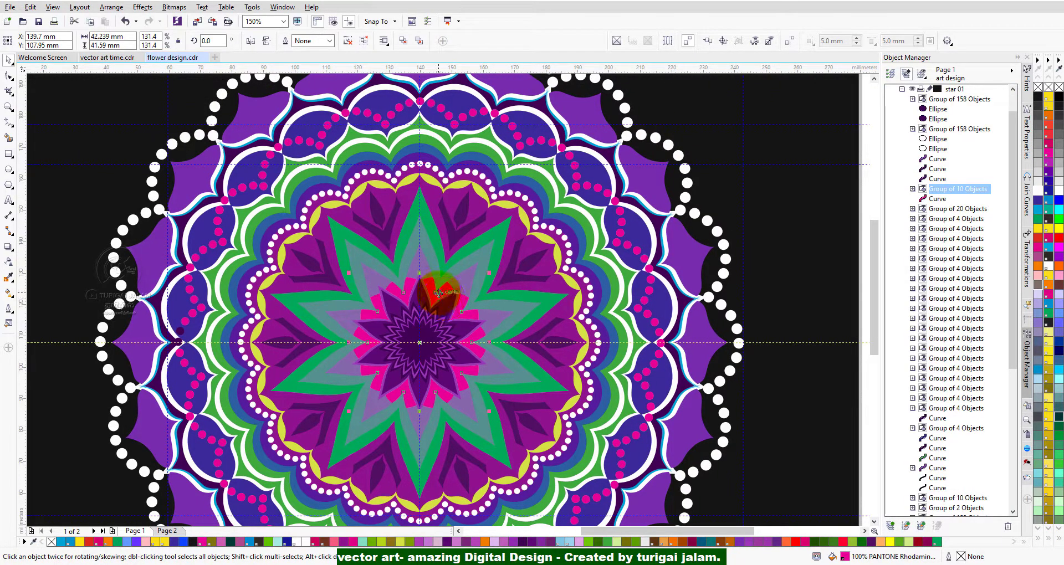
{"action": "left_click", "coordinate": [143, 251]}
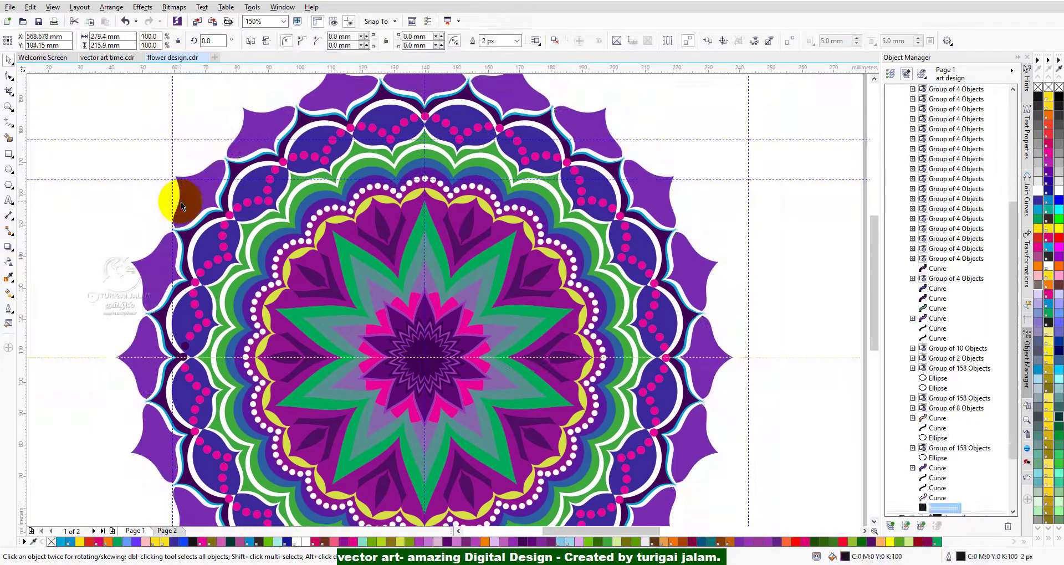
{"action": "left_click", "coordinate": [180, 202]}
{"action": "left_click_drag", "start_coordinate": [199, 194], "coordinate": [87, 169]}
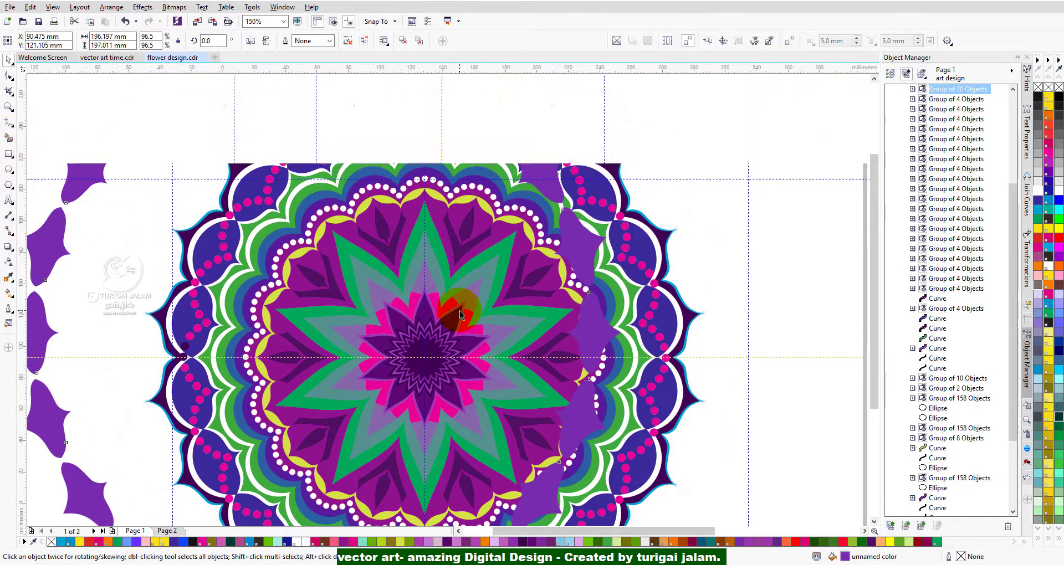
{"action": "scroll", "coordinate": [460, 311], "scroll_direction": "down", "scroll_amount": 4}
{"action": "scroll", "coordinate": [474, 331], "scroll_direction": "up", "scroll_amount": 4}
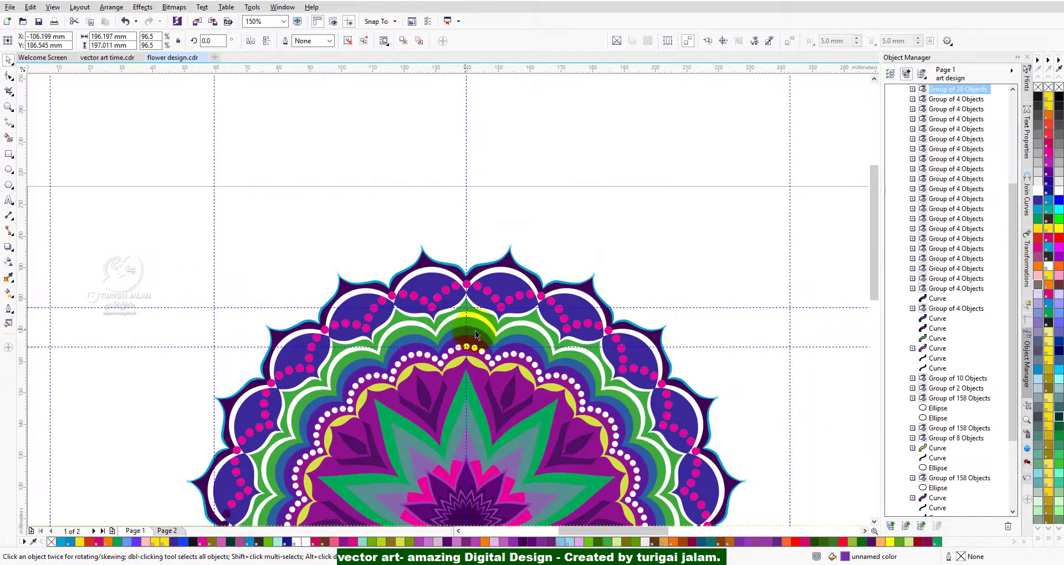
Pull the green star, the dark leaf shapes, the pink V-shape ring and the ten-petal purple star out of the mandala's centre.
{"action": "left_click", "coordinate": [477, 441]}
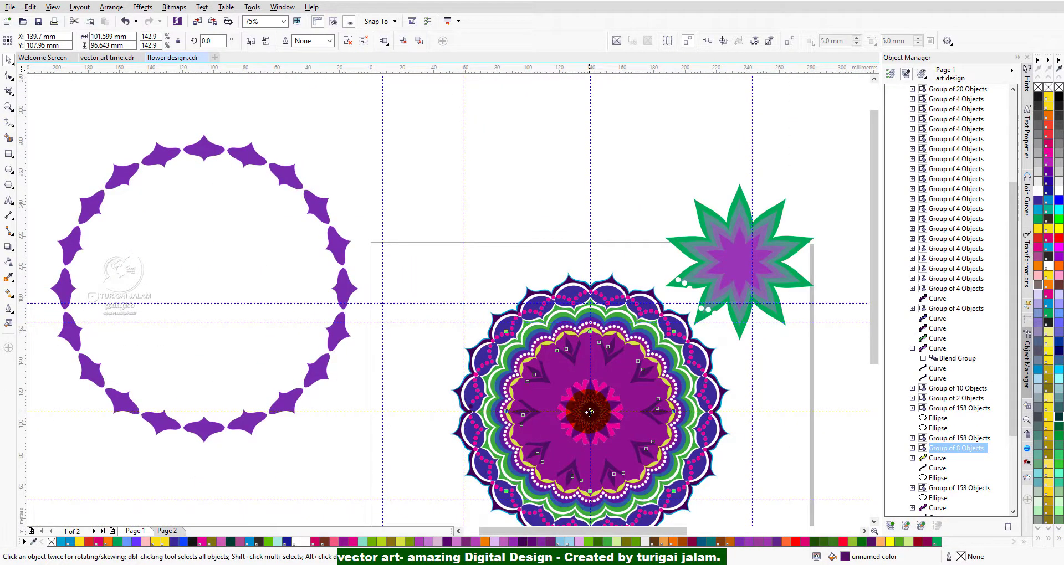
{"action": "left_click_drag", "start_coordinate": [591, 412], "coordinate": [440, 197]}
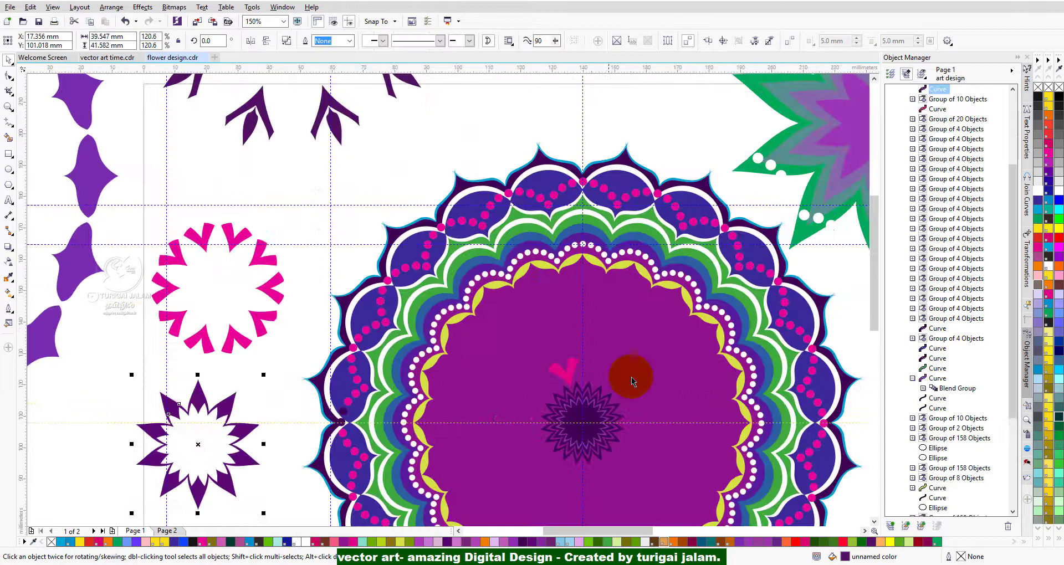
{"action": "left_click", "coordinate": [923, 281]}
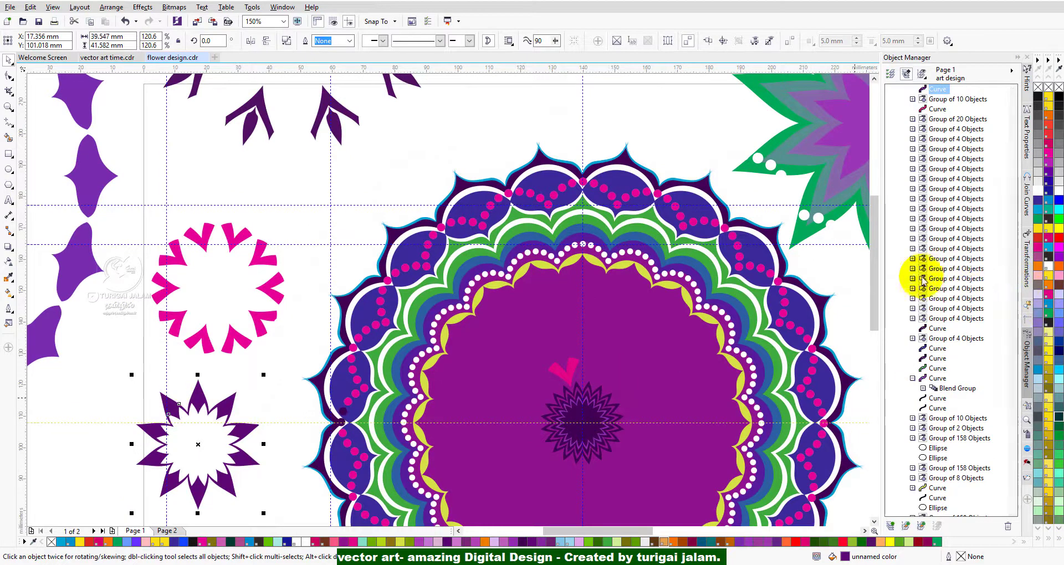
{"action": "left_click_drag", "start_coordinate": [875, 290], "coordinate": [874, 325]}
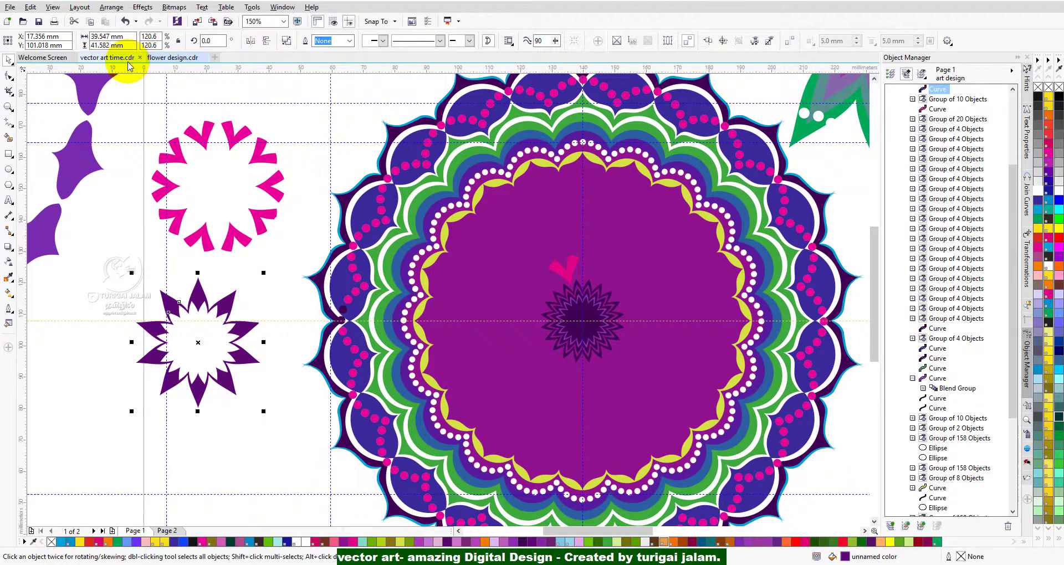
Examine the centre of the green mandala in vector art time.cdr for comparison, then return to flower design.cdr.
{"action": "left_click", "coordinate": [129, 66]}
{"action": "scroll", "coordinate": [353, 333], "scroll_direction": "up", "scroll_amount": 5}
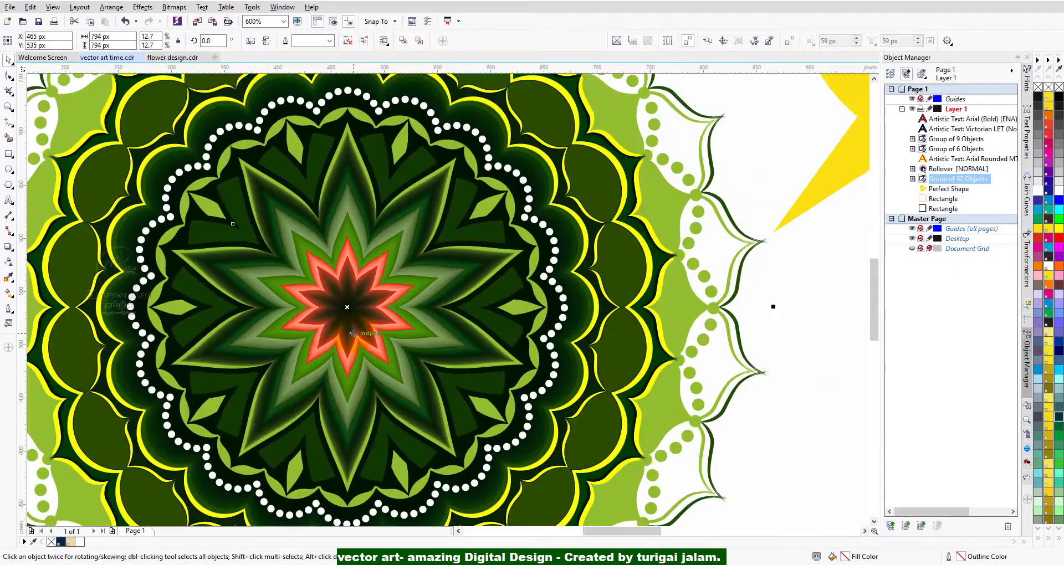
{"action": "scroll", "coordinate": [354, 333], "scroll_direction": "down", "scroll_amount": 4}
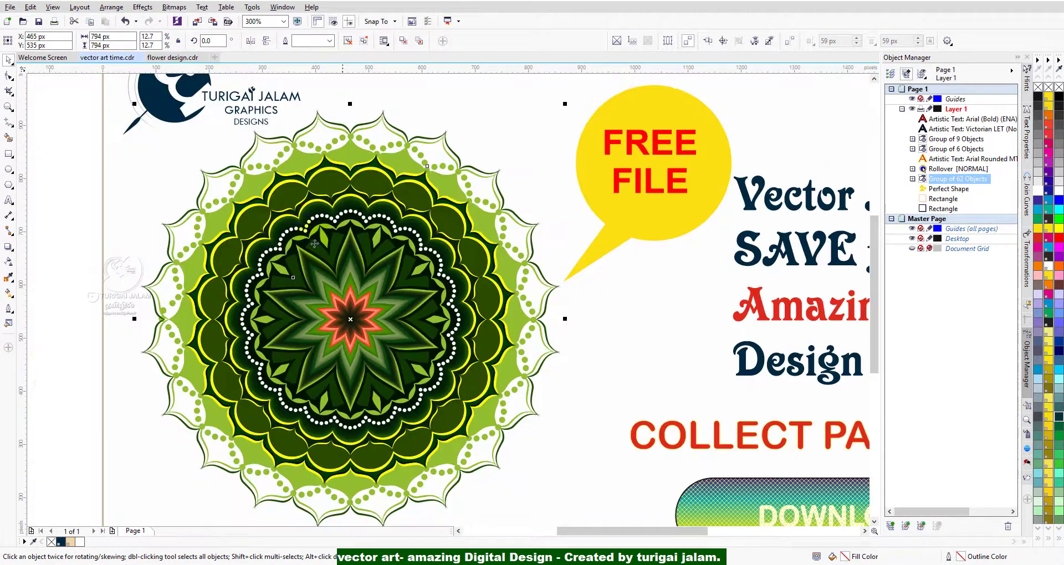
{"action": "left_click", "coordinate": [154, 64]}
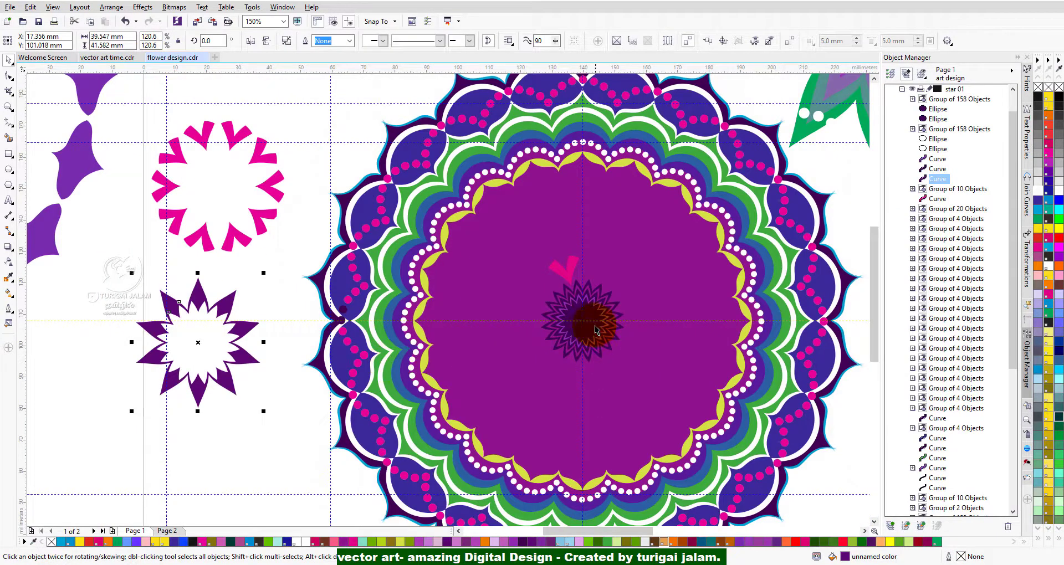
Move the solid dark purple centre star and the magenta scalloped blend shape out of the mandala to the area beside it.
{"action": "left_click", "coordinate": [596, 317]}
{"action": "left_click_drag", "start_coordinate": [581, 320], "coordinate": [223, 427]}
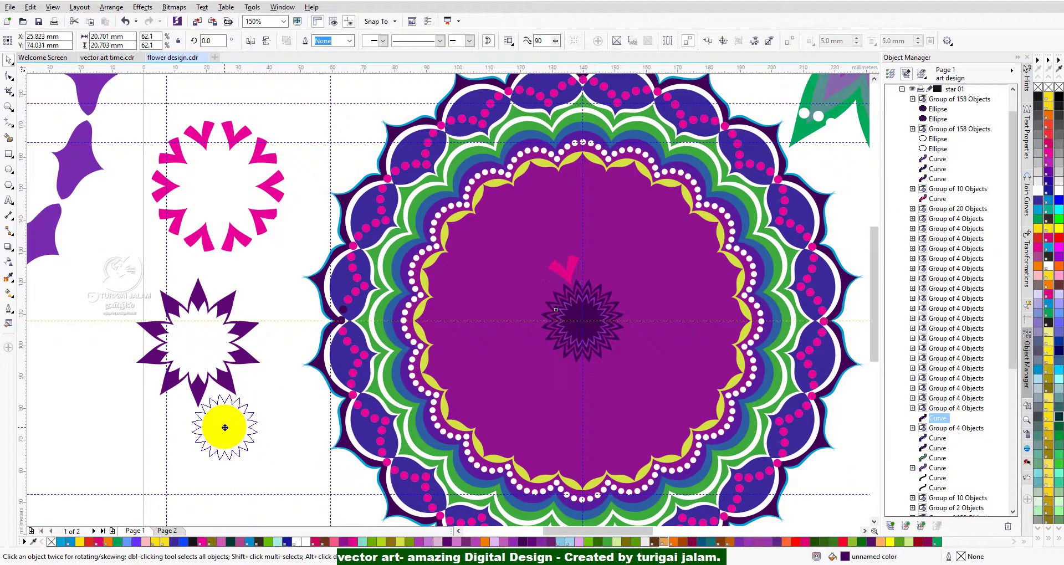
{"action": "left_click", "coordinate": [598, 331]}
{"action": "left_click_drag", "start_coordinate": [598, 331], "coordinate": [74, 295]}
{"action": "left_click_drag", "start_coordinate": [480, 240], "coordinate": [358, 320]}
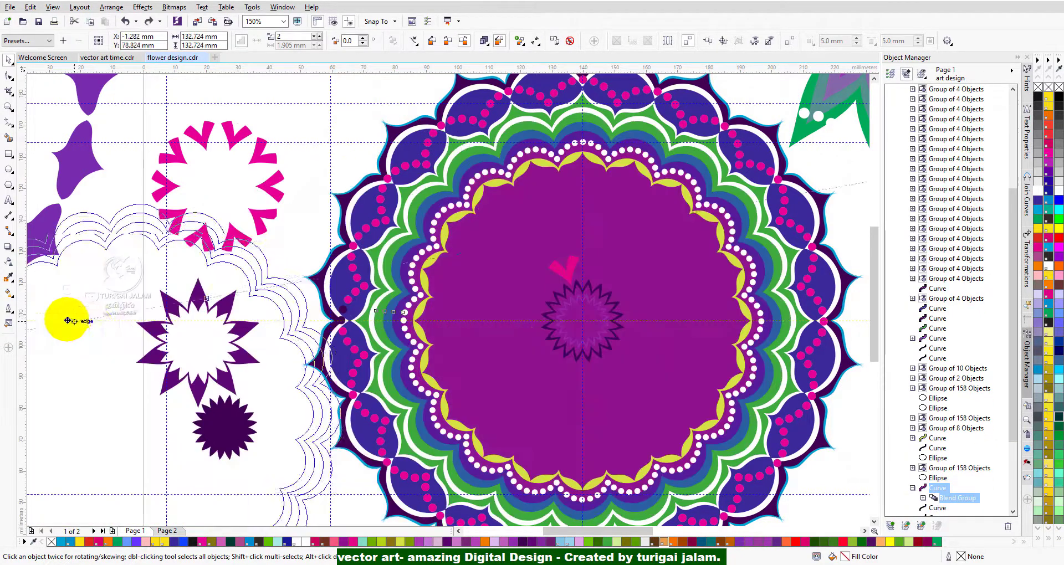
{"action": "left_click_drag", "start_coordinate": [84, 340], "coordinate": [217, 273]}
{"action": "scroll", "coordinate": [217, 274], "scroll_direction": "up", "scroll_amount": 2}
{"action": "scroll", "coordinate": [218, 274], "scroll_direction": "down", "scroll_amount": 2}
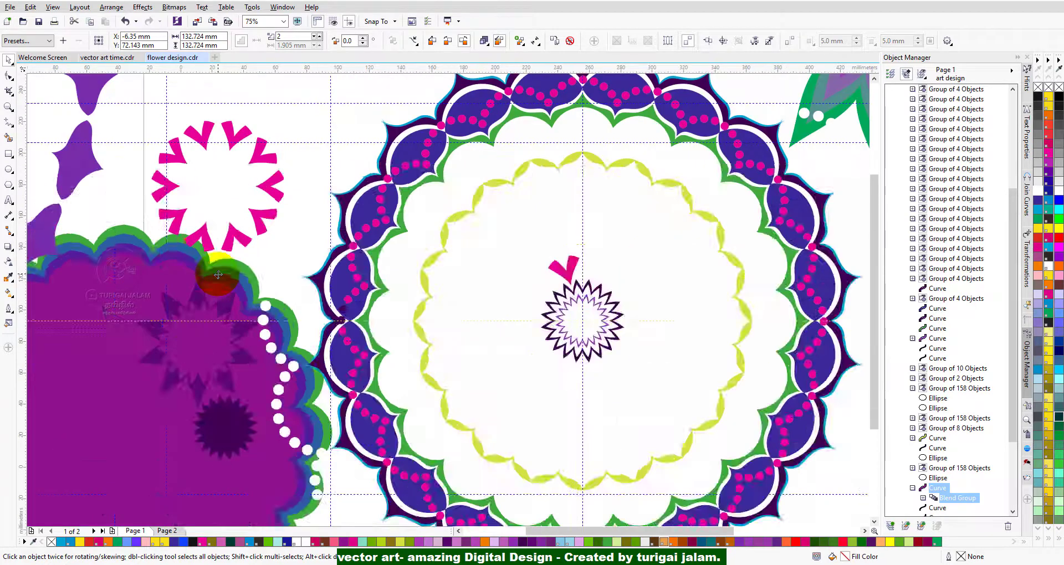
Move the single pink V shape and the yellow-green scalloped ring out of the mandala to its right side.
{"action": "scroll", "coordinate": [411, 281], "scroll_direction": "up", "scroll_amount": 1}
{"action": "left_click", "coordinate": [371, 261]}
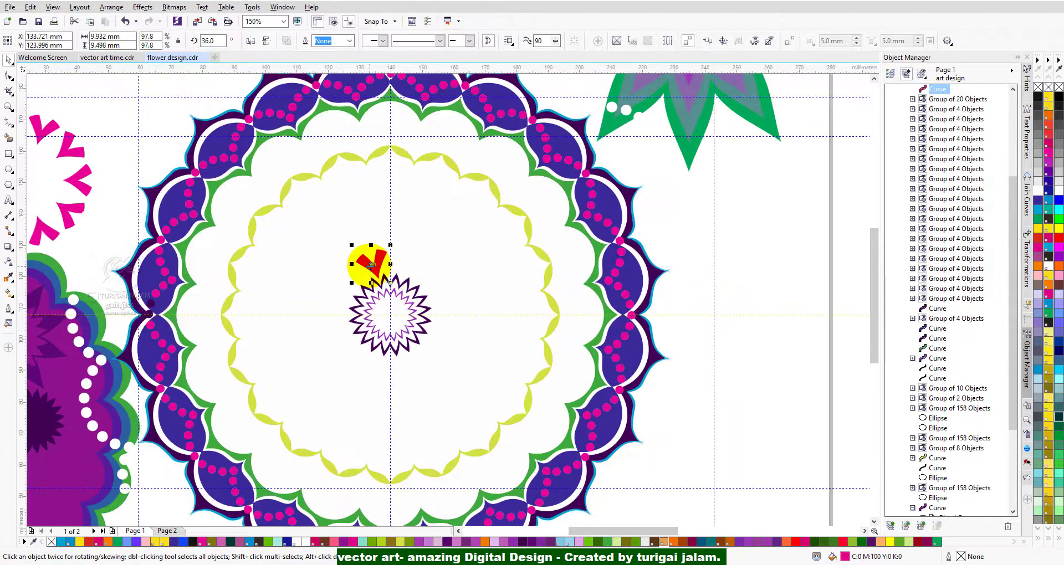
{"action": "left_click_drag", "start_coordinate": [370, 262], "coordinate": [711, 218]}
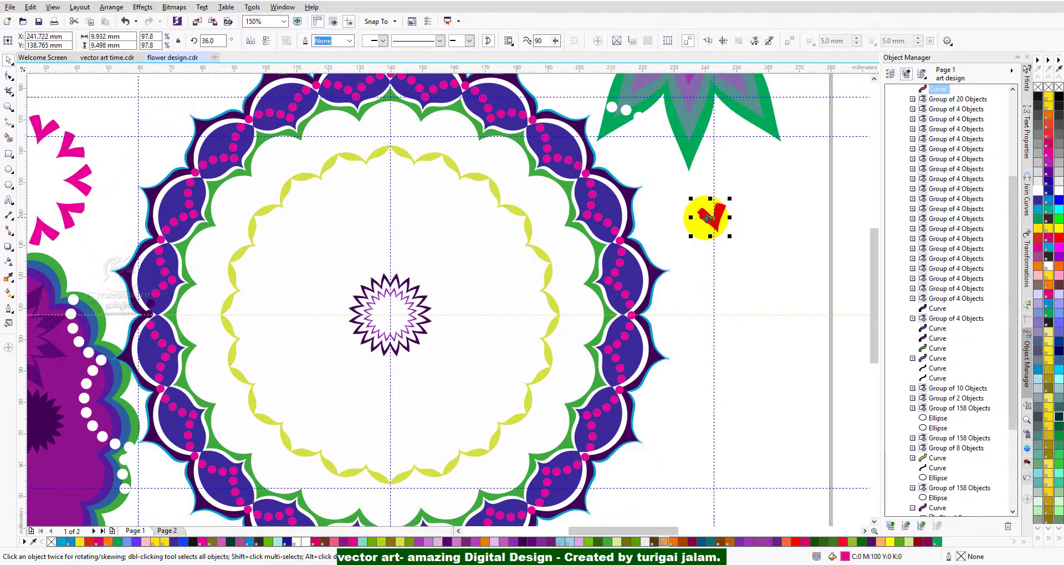
{"action": "left_click", "coordinate": [468, 174]}
{"action": "left_click_drag", "start_coordinate": [471, 178], "coordinate": [790, 172]}
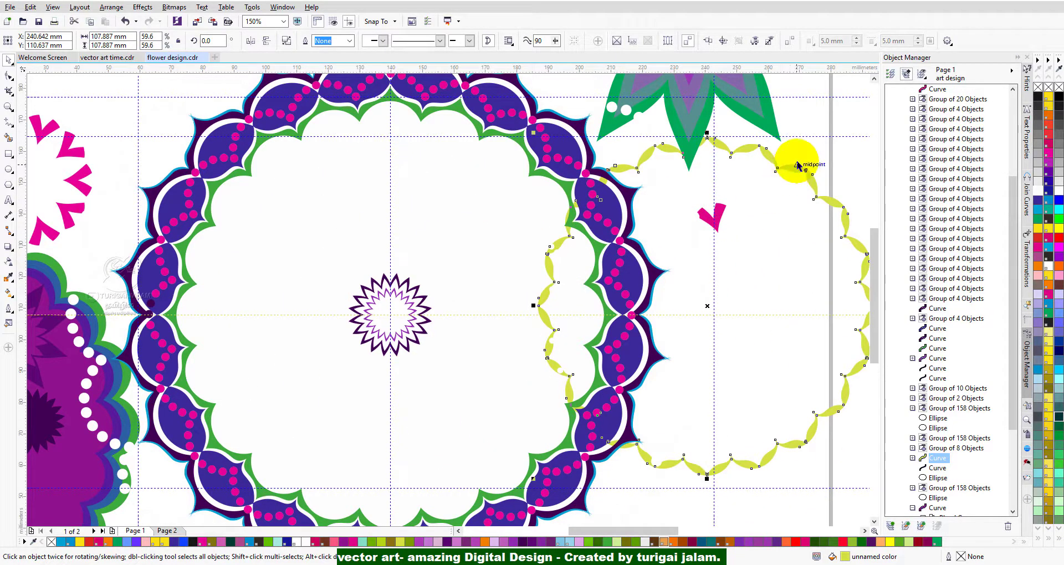
{"action": "scroll", "coordinate": [799, 161], "scroll_direction": "up", "scroll_amount": 2}
{"action": "scroll", "coordinate": [767, 176], "scroll_direction": "down", "scroll_amount": 2}
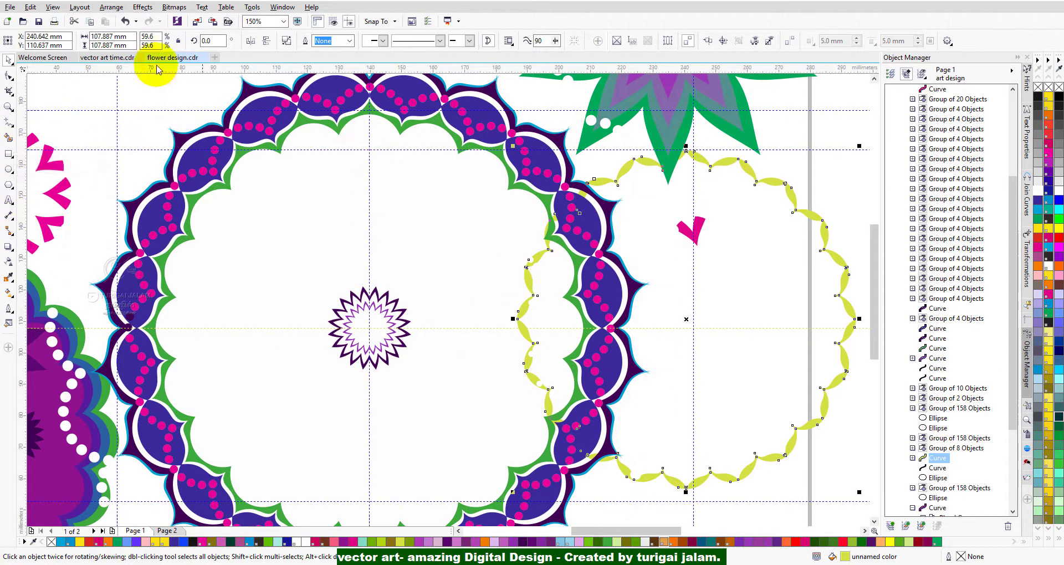
Move the group of pink dots off the blue petal ring to the empty area left of the page.
{"action": "scroll", "coordinate": [208, 171], "scroll_direction": "up", "scroll_amount": 2}
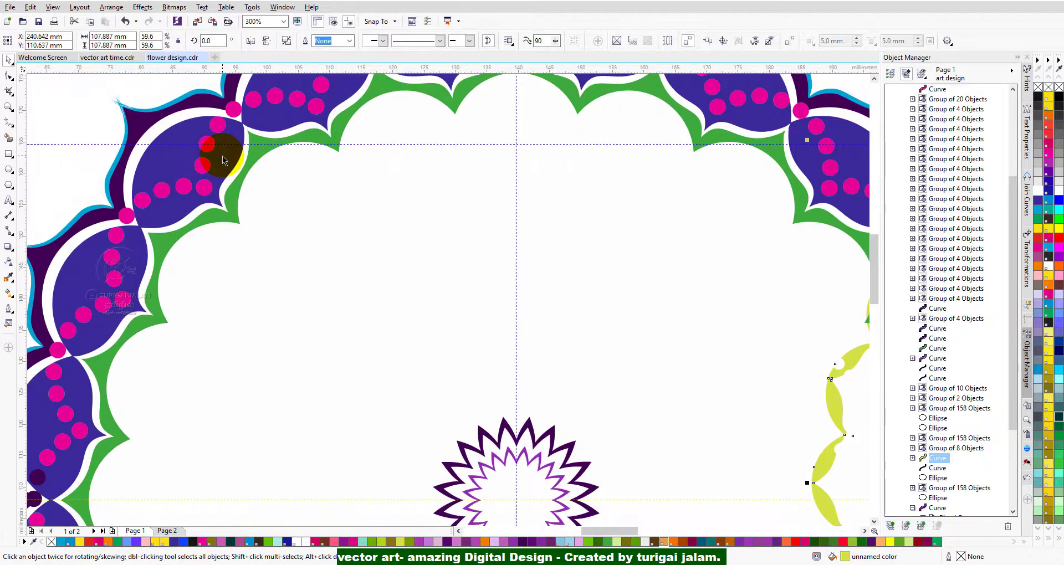
{"action": "left_click", "coordinate": [206, 192]}
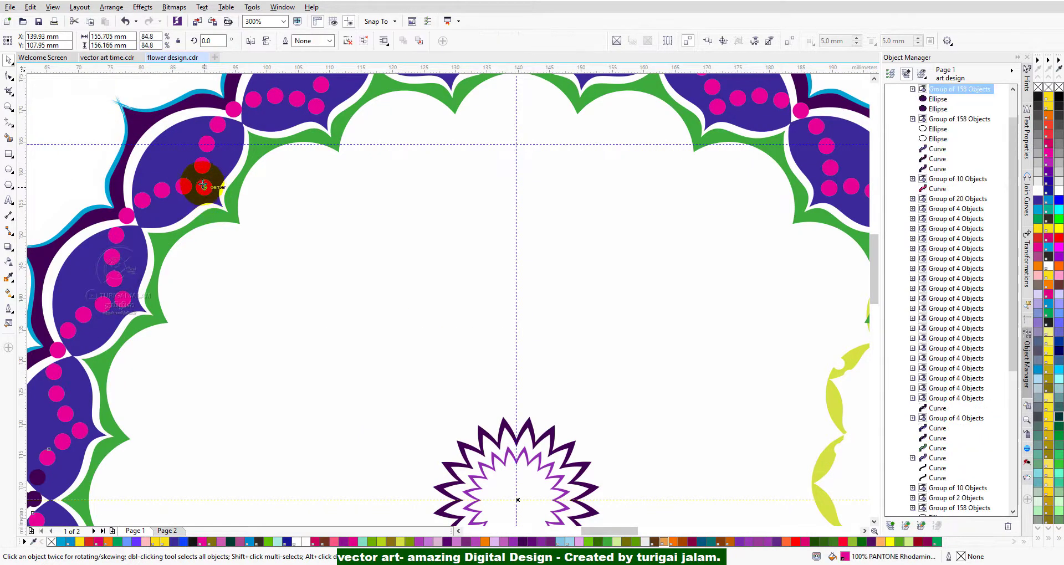
{"action": "left_click_drag", "start_coordinate": [204, 187], "coordinate": [307, 319]}
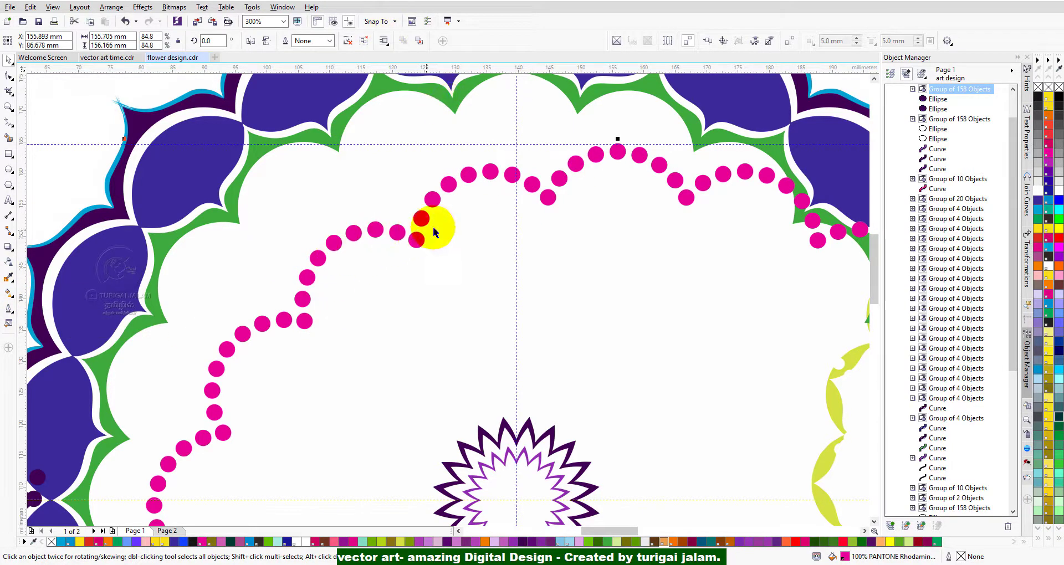
{"action": "scroll", "coordinate": [671, 177], "scroll_direction": "up", "scroll_amount": 3}
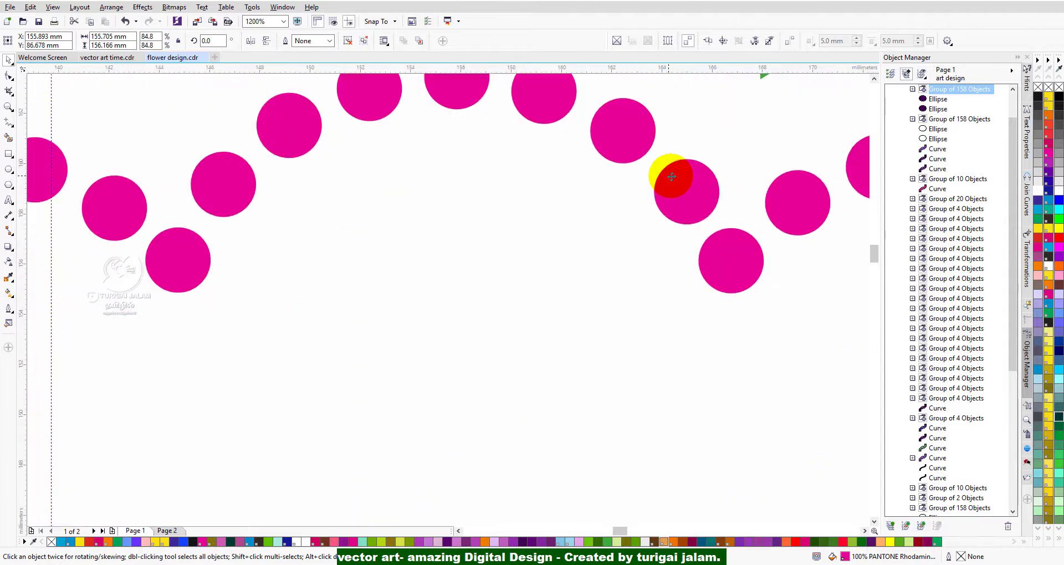
{"action": "scroll", "coordinate": [672, 177], "scroll_direction": "down", "scroll_amount": 7}
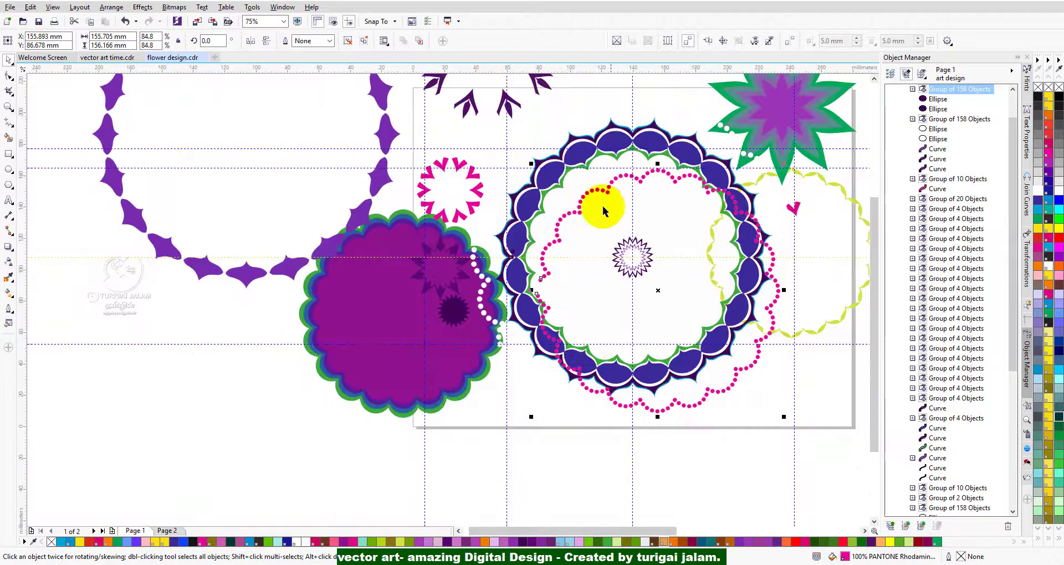
{"action": "left_click_drag", "start_coordinate": [584, 192], "coordinate": [120, 313]}
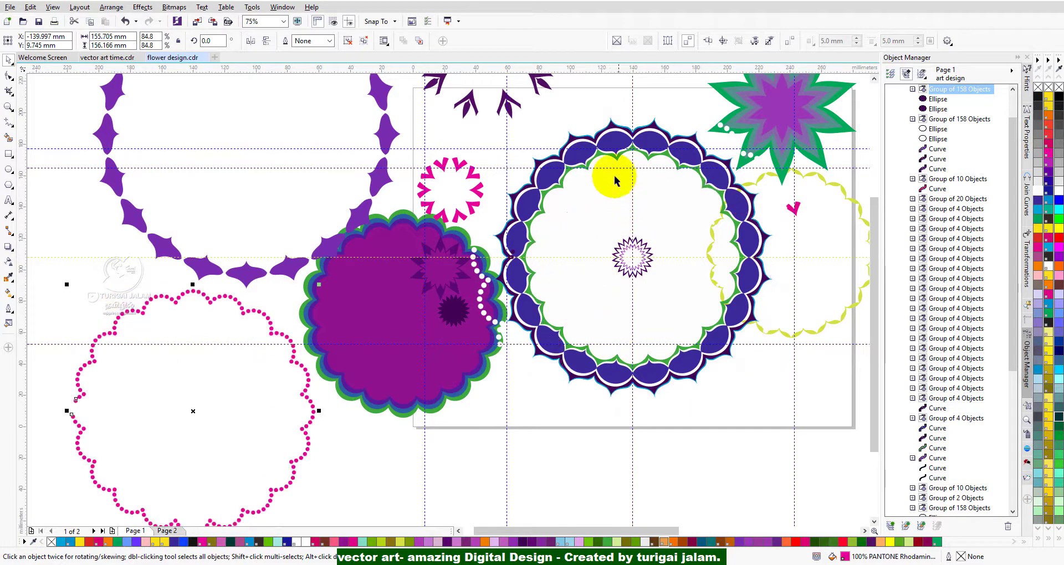
Move the blue petal ring and the green scalloped ring out of the mandala to the left among the separated pieces.
{"action": "left_click", "coordinate": [617, 137]}
{"action": "left_click_drag", "start_coordinate": [617, 138], "coordinate": [217, 152]}
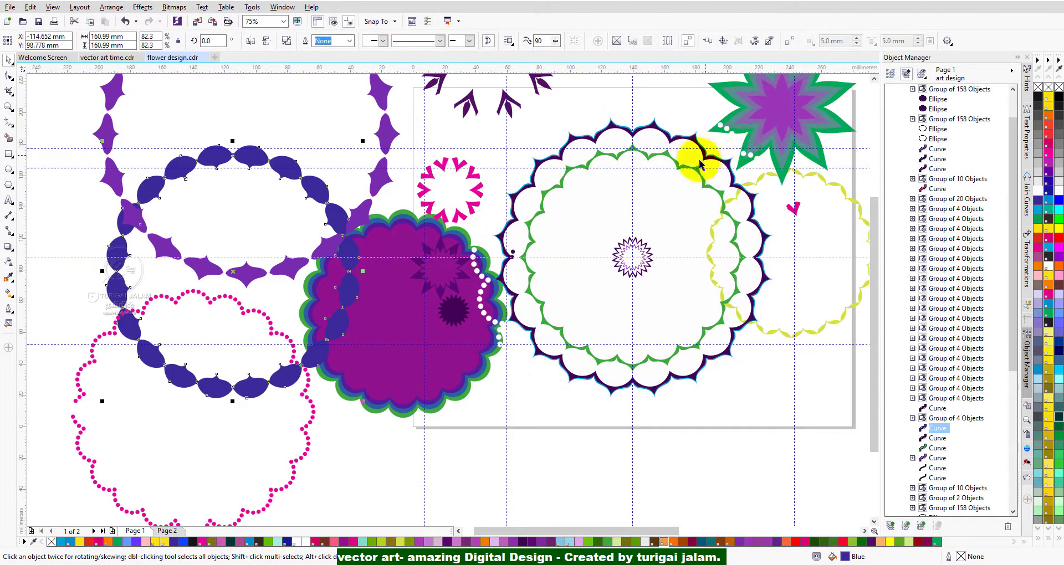
{"action": "left_click", "coordinate": [652, 158]}
{"action": "left_click_drag", "start_coordinate": [652, 158], "coordinate": [314, 309]}
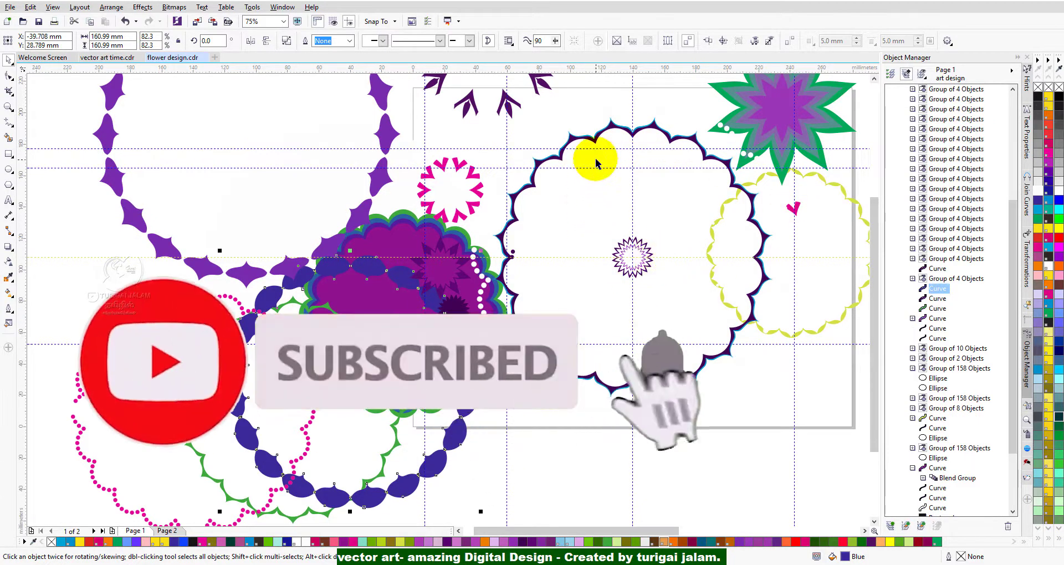
Examine the dark purple scalloped ring and the tapered cyan outline strokes along its edge.
{"action": "left_click", "coordinate": [623, 127]}
{"action": "scroll", "coordinate": [625, 126], "scroll_direction": "up", "scroll_amount": 3}
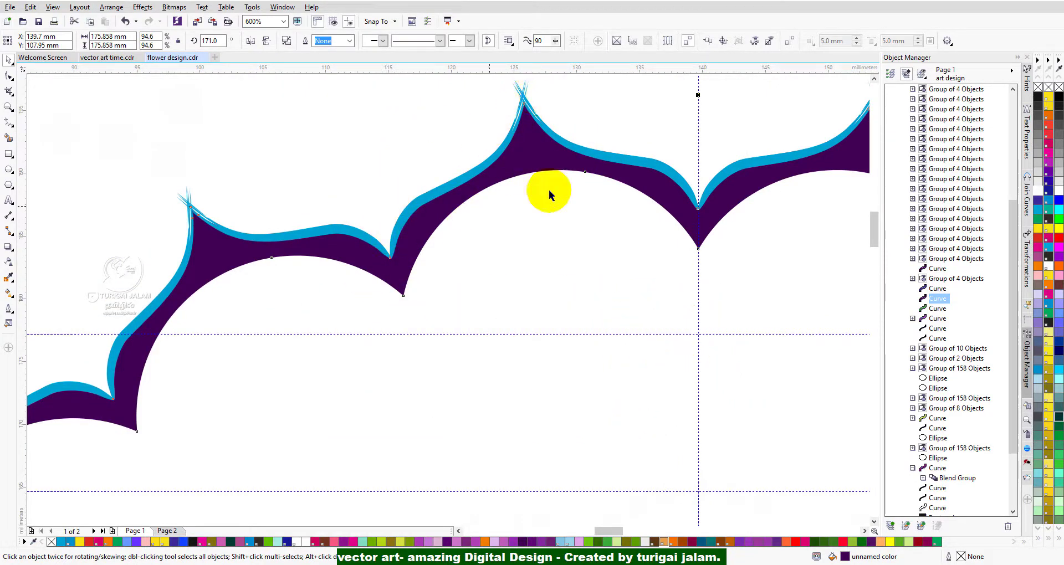
{"action": "scroll", "coordinate": [520, 97], "scroll_direction": "up", "scroll_amount": 1}
{"action": "scroll", "coordinate": [520, 98], "scroll_direction": "down", "scroll_amount": 2}
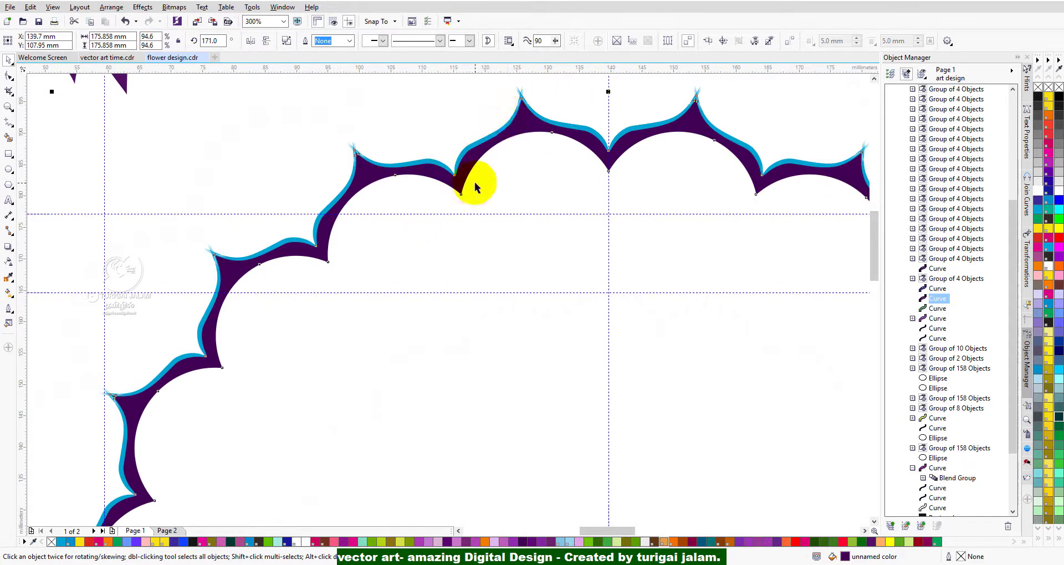
{"action": "scroll", "coordinate": [544, 97], "scroll_direction": "down", "scroll_amount": 1}
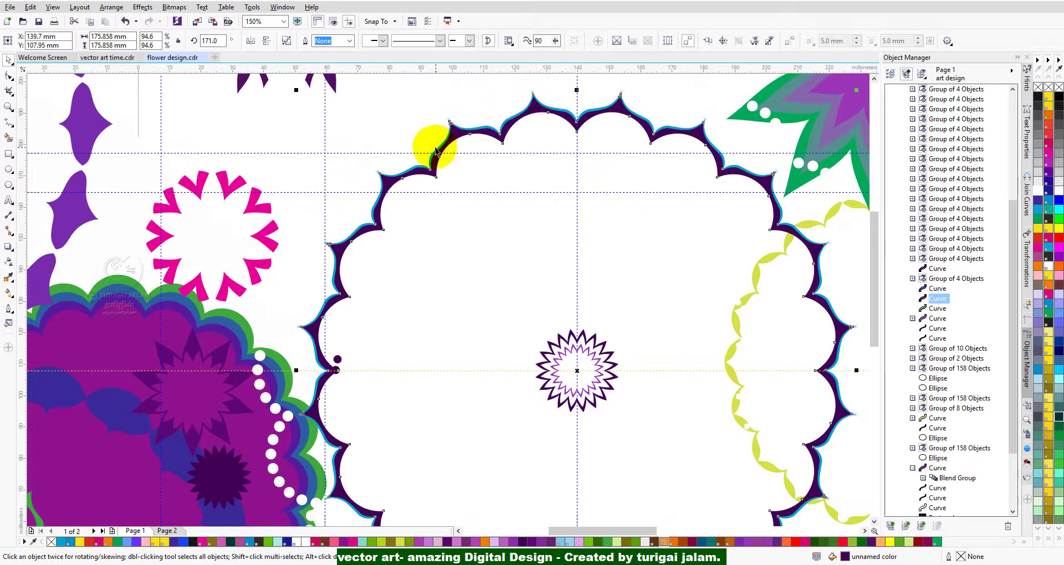
{"action": "scroll", "coordinate": [436, 135], "scroll_direction": "up", "scroll_amount": 2}
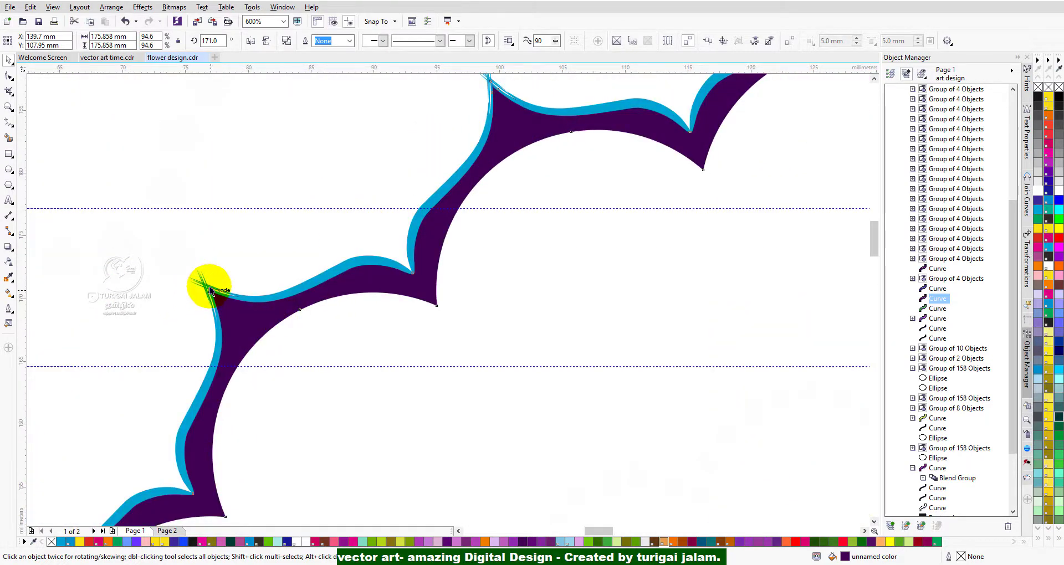
{"action": "scroll", "coordinate": [210, 291], "scroll_direction": "up", "scroll_amount": 1}
{"action": "scroll", "coordinate": [209, 305], "scroll_direction": "down", "scroll_amount": 1}
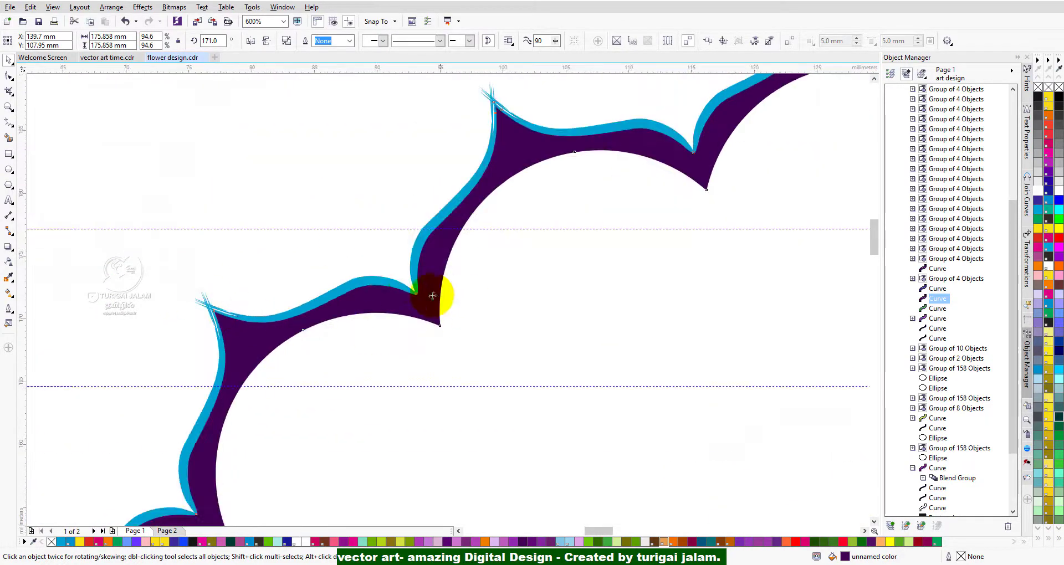
Try spraying Plants strokes with the Artistic Media tool in the empty area outside the scalloped ring.
{"action": "left_click", "coordinate": [423, 268]}
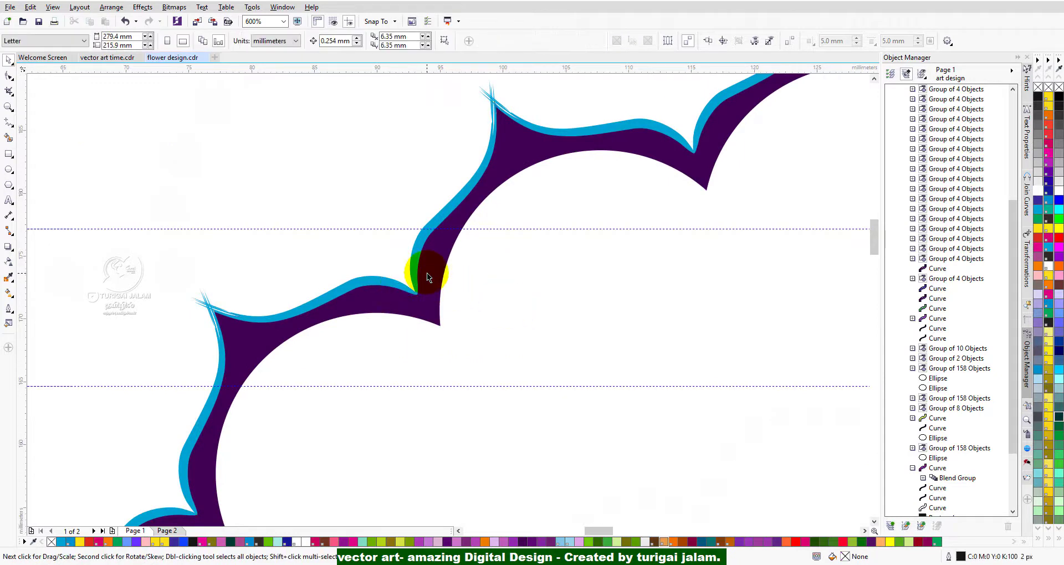
{"action": "left_click", "coordinate": [11, 128]}
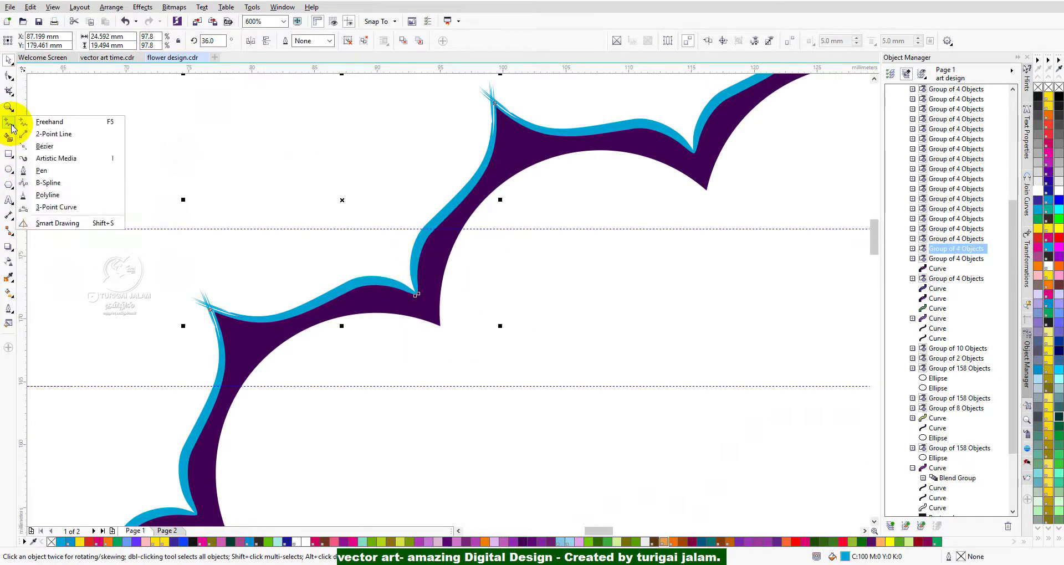
{"action": "left_click", "coordinate": [44, 163]}
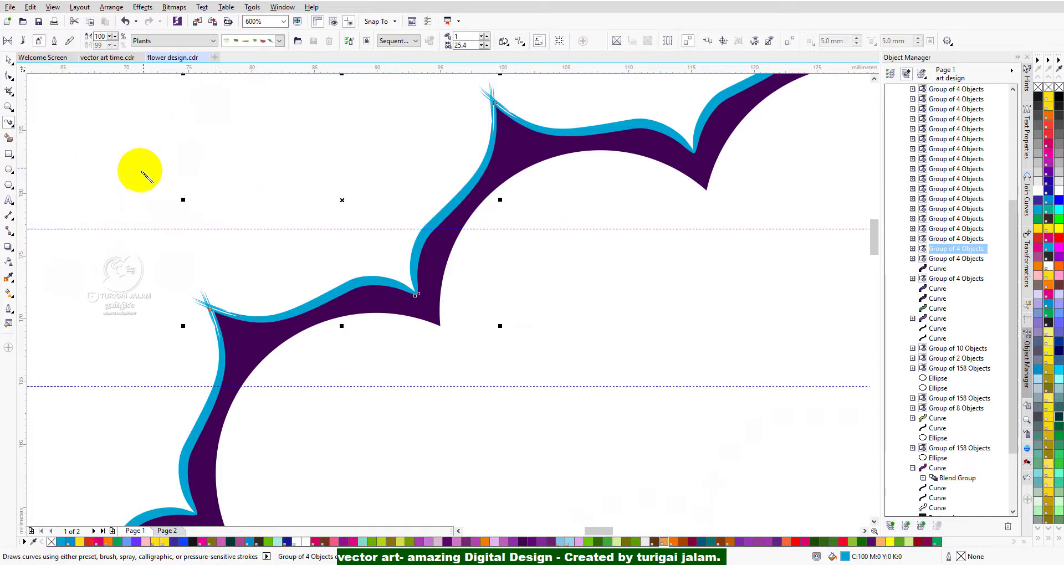
{"action": "left_click_drag", "start_coordinate": [125, 173], "coordinate": [178, 163]}
{"action": "left_click_drag", "start_coordinate": [177, 164], "coordinate": [234, 115]}
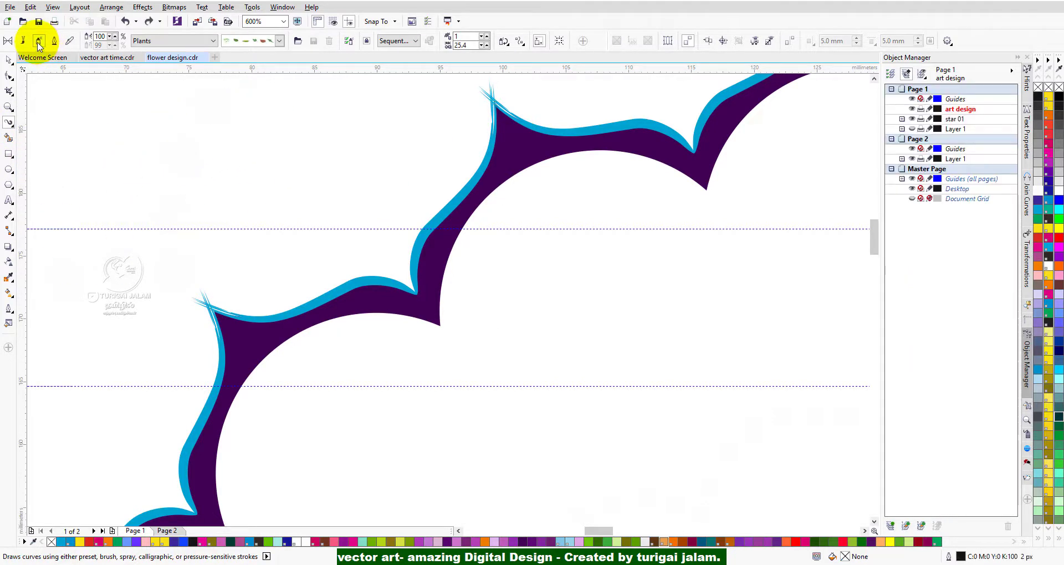
Try a curved black Artistic Media stroke with a tapered Calligraphy brush, 0.762 mm wide, outside the scalloped ring.
{"action": "left_click", "coordinate": [25, 42]}
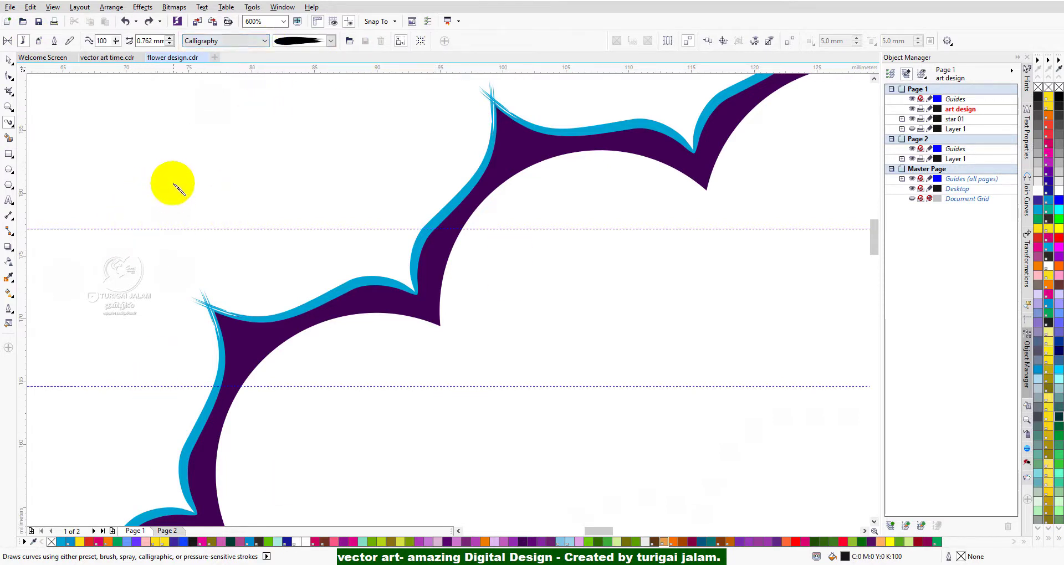
{"action": "mouse_move", "coordinate": [166, 181]}
{"action": "left_mouse_down"}
{"action": "mouse_move", "coordinate": [219, 184]}
{"action": "mouse_move", "coordinate": [305, 115]}
{"action": "left_mouse_up"}
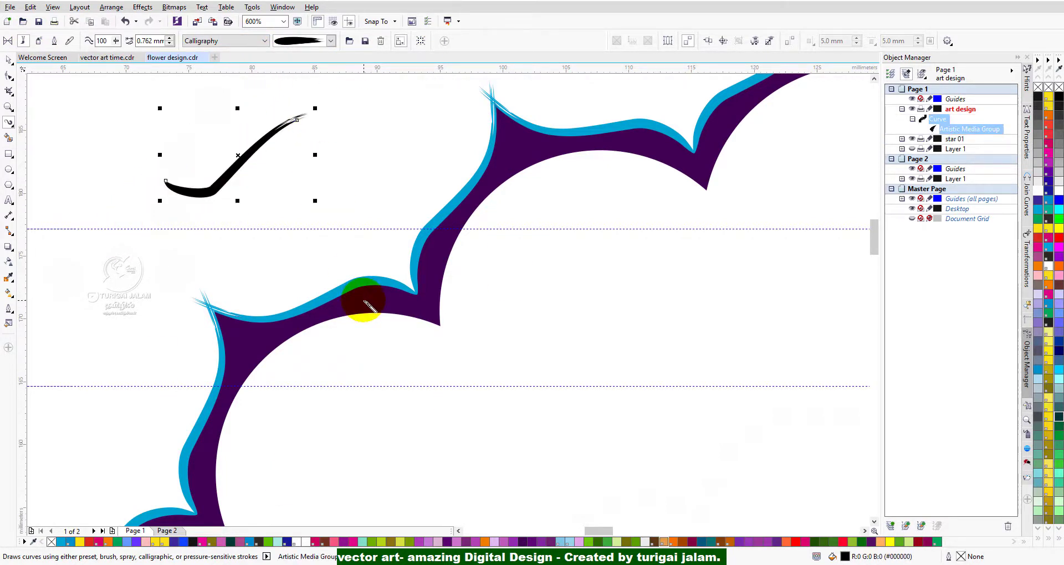
{"action": "key", "text": "ctrl+a"}
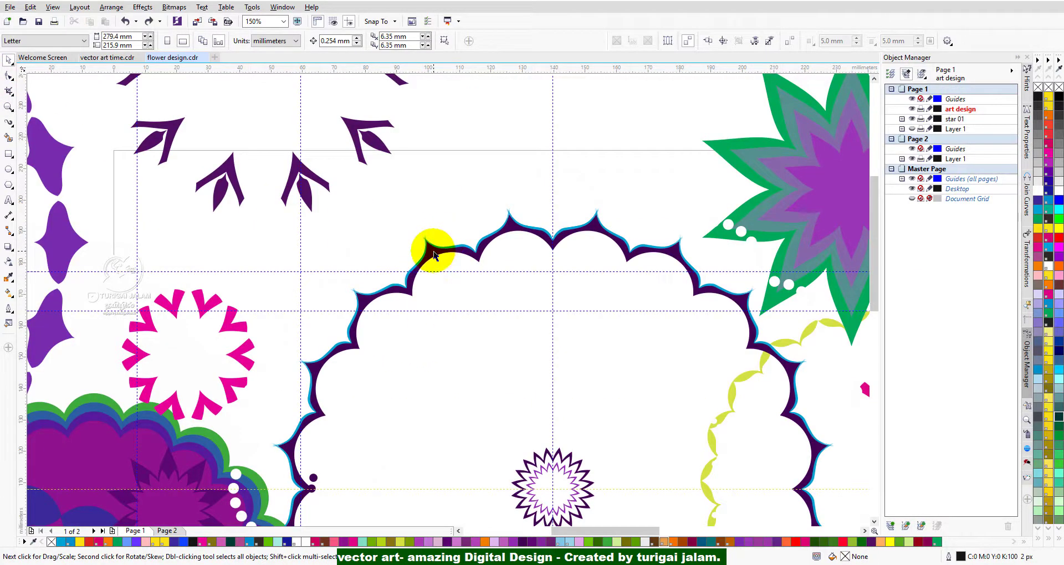
Move one cyan outline group off the scalloped ring's upper edge to the space above and ungroup it.
{"action": "left_click_drag", "start_coordinate": [440, 250], "coordinate": [456, 189]}
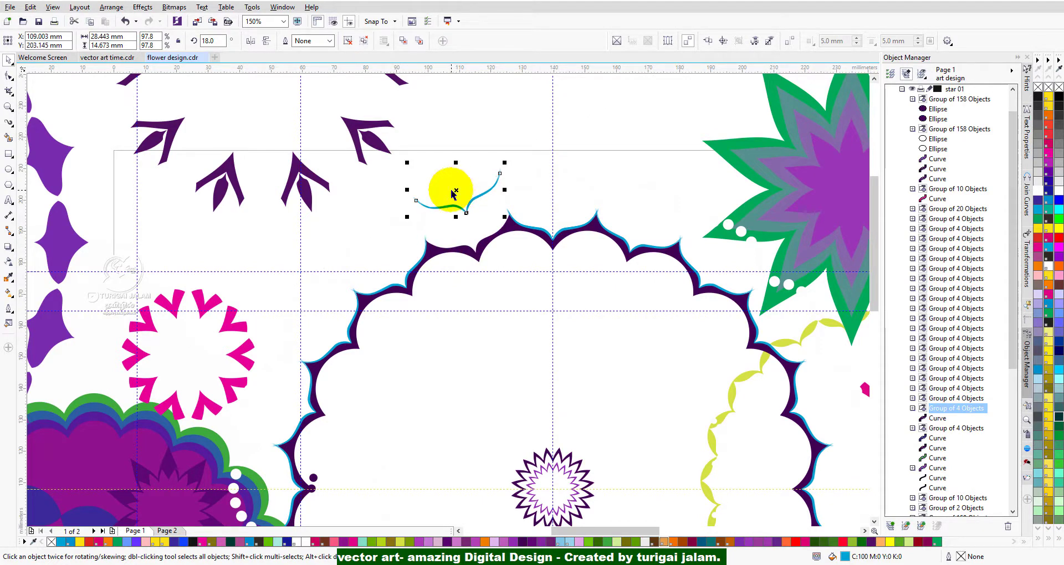
{"action": "key", "text": "ctrl+u"}
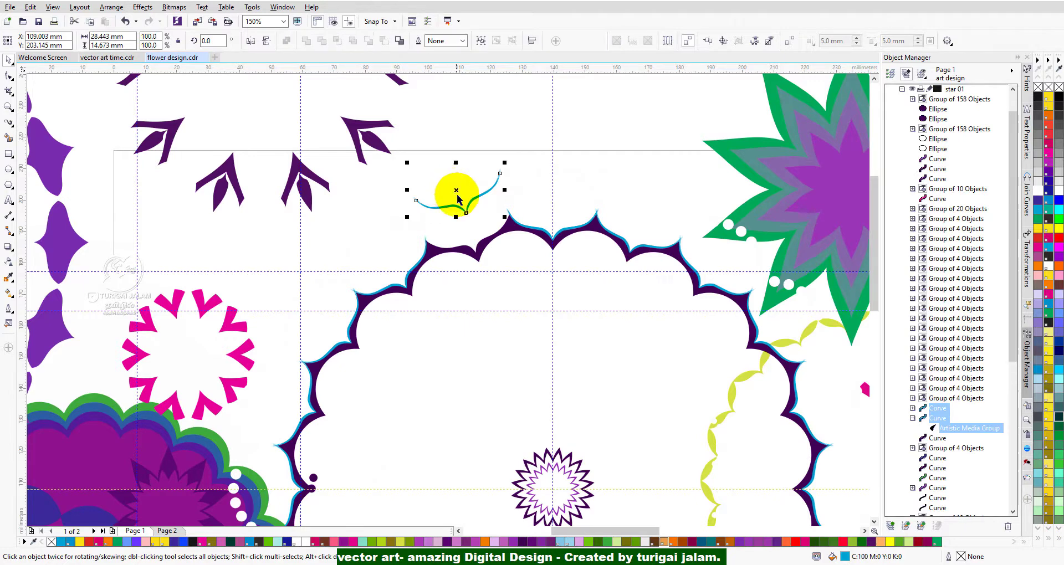
{"action": "scroll", "coordinate": [462, 200], "scroll_direction": "up", "scroll_amount": 2}
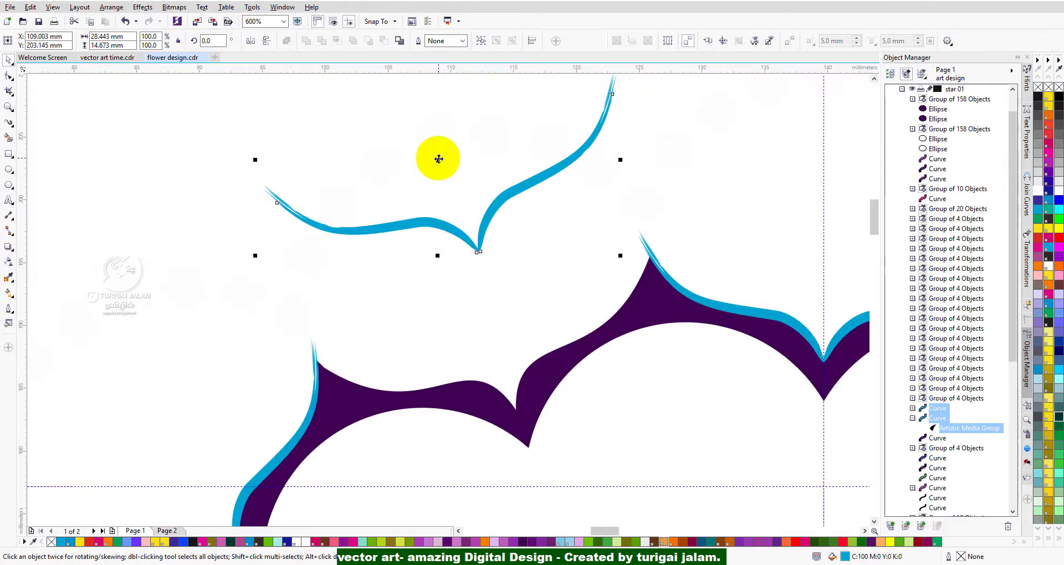
{"action": "left_click_drag", "start_coordinate": [439, 159], "coordinate": [349, 157]}
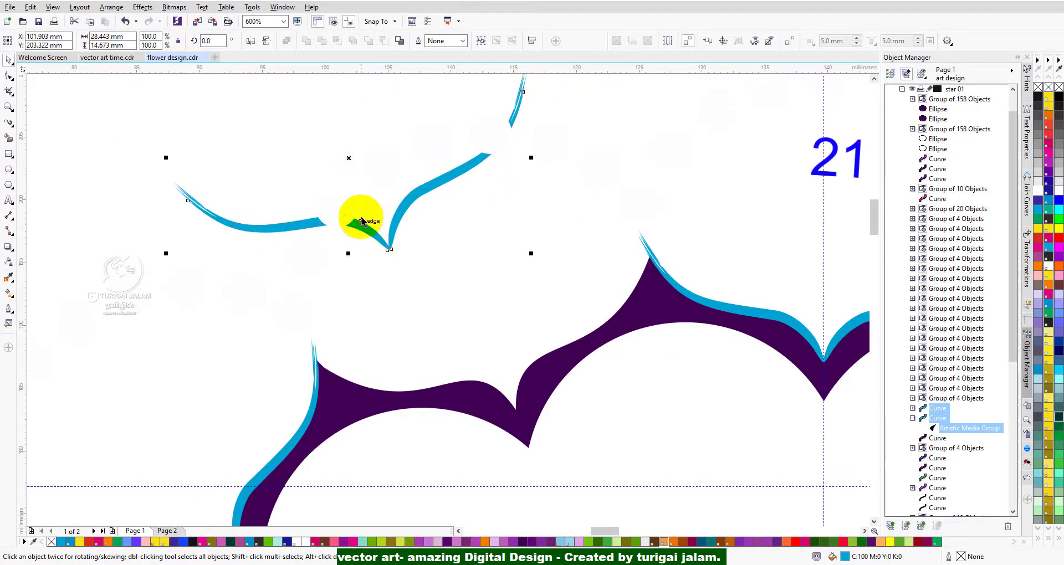
Move the dark purple scalloped ring up and to the left, away from the cyan outline strokes.
{"action": "left_click_drag", "start_coordinate": [475, 418], "coordinate": [347, 418]}
{"action": "scroll", "coordinate": [530, 278], "scroll_direction": "up", "scroll_amount": 5}
{"action": "scroll", "coordinate": [391, 207], "scroll_direction": "down", "scroll_amount": 4}
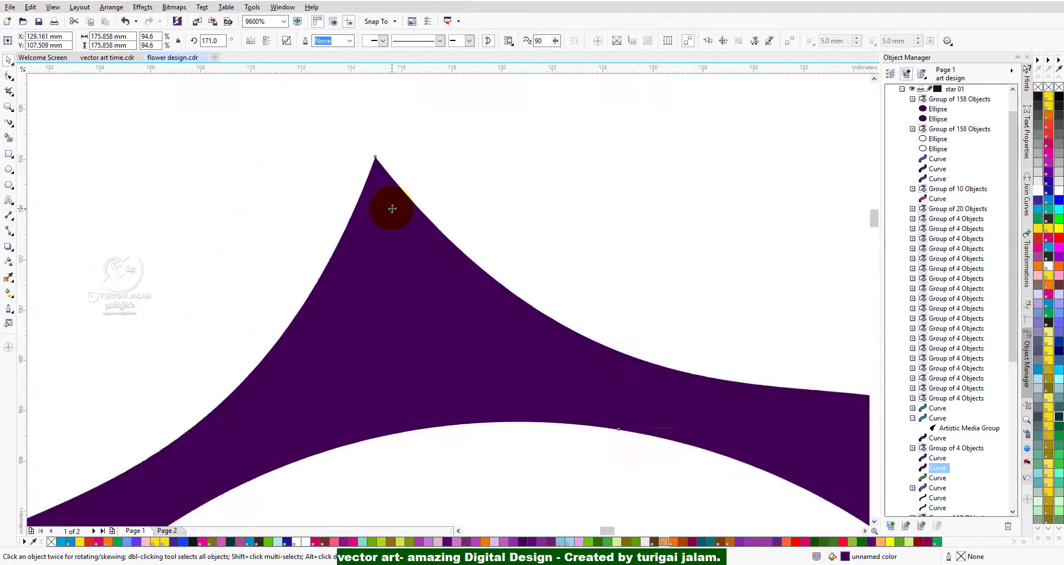
{"action": "scroll", "coordinate": [382, 176], "scroll_direction": "up", "scroll_amount": 5}
{"action": "scroll", "coordinate": [404, 292], "scroll_direction": "down", "scroll_amount": 4}
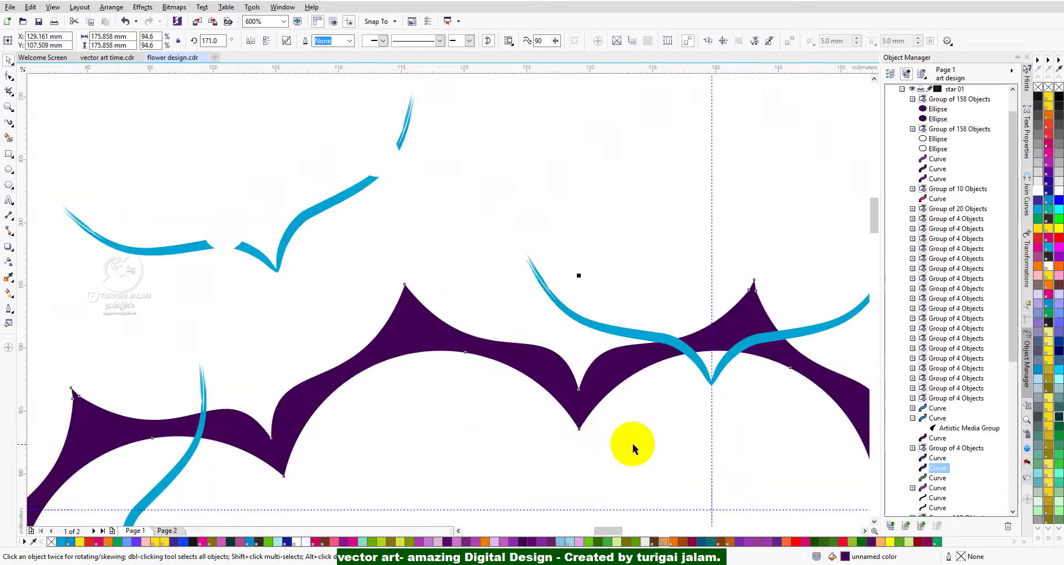
{"action": "scroll", "coordinate": [589, 430], "scroll_direction": "up", "scroll_amount": 3}
{"action": "scroll", "coordinate": [542, 367], "scroll_direction": "down", "scroll_amount": 2}
{"action": "scroll", "coordinate": [537, 329], "scroll_direction": "up", "scroll_amount": 3}
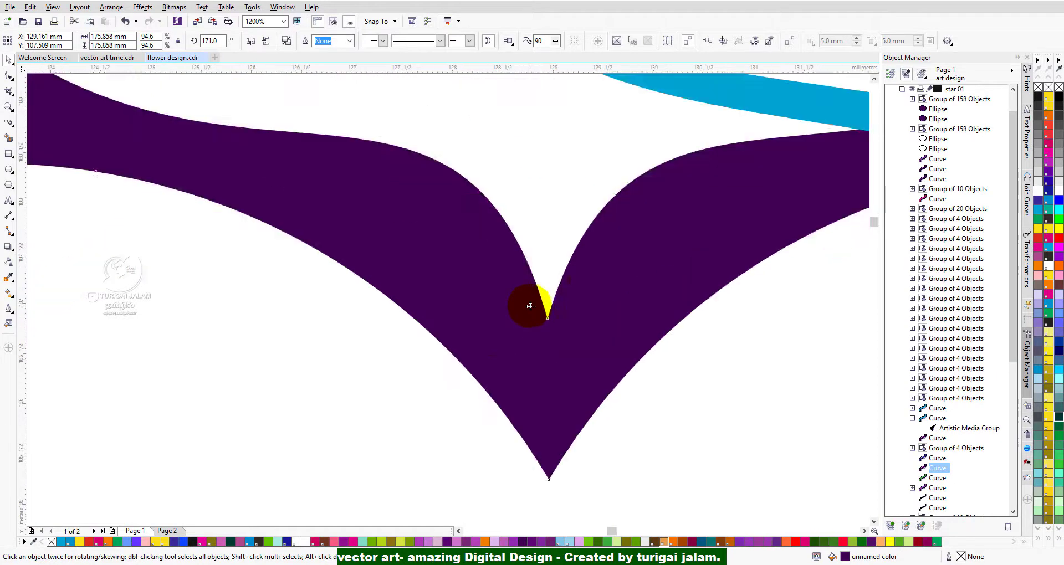
{"action": "scroll", "coordinate": [584, 323], "scroll_direction": "down", "scroll_amount": 6}
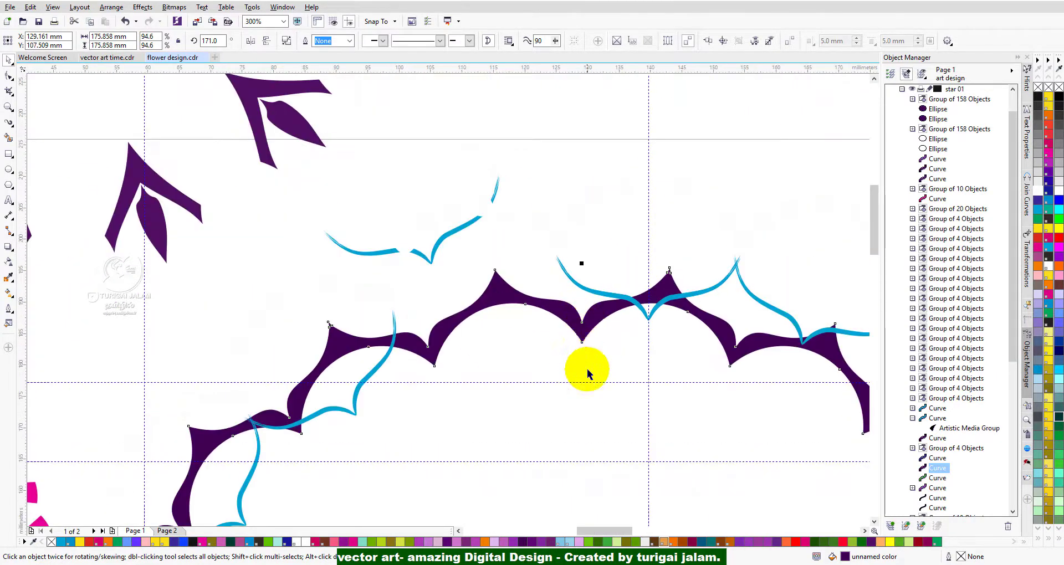
{"action": "left_click_drag", "start_coordinate": [577, 326], "coordinate": [542, 168]}
{"action": "scroll", "coordinate": [539, 287], "scroll_direction": "down", "scroll_amount": 4}
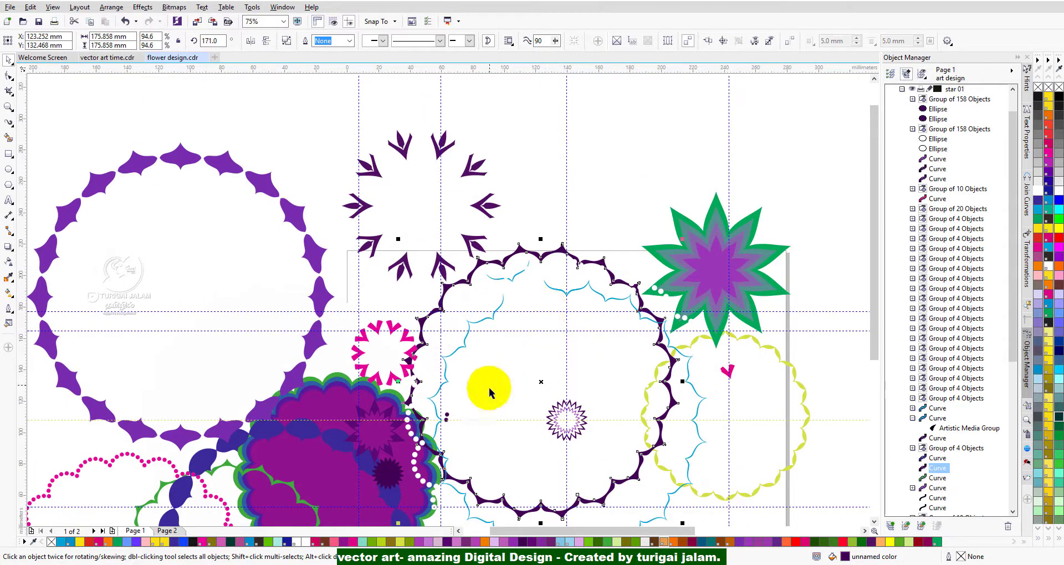
Move both star outlines from the ring's centre to the empty area above, enlarging the dark purple one to about 56 mm wide.
{"action": "left_click", "coordinate": [564, 421]}
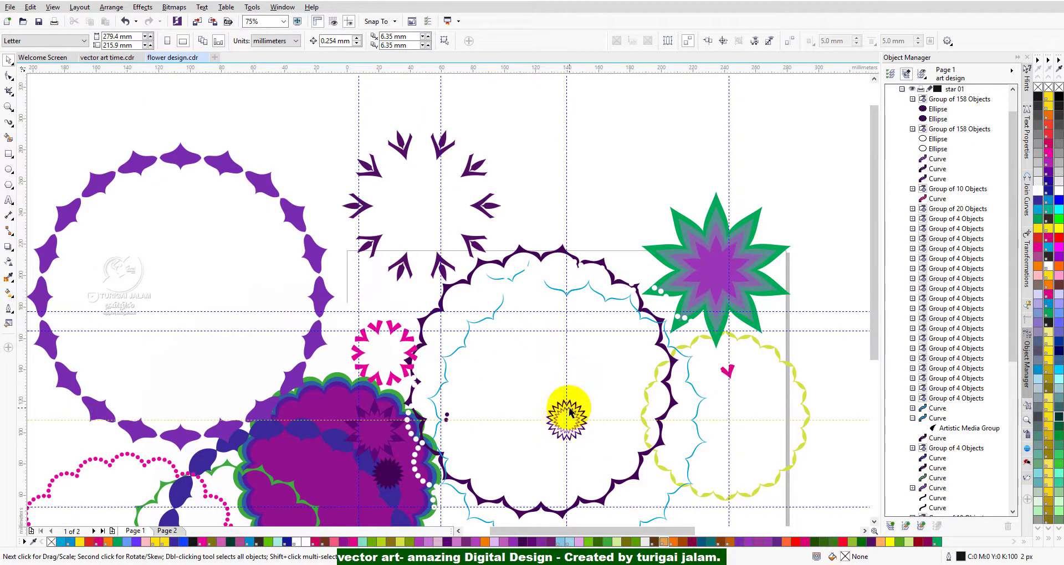
{"action": "left_click", "coordinate": [565, 420]}
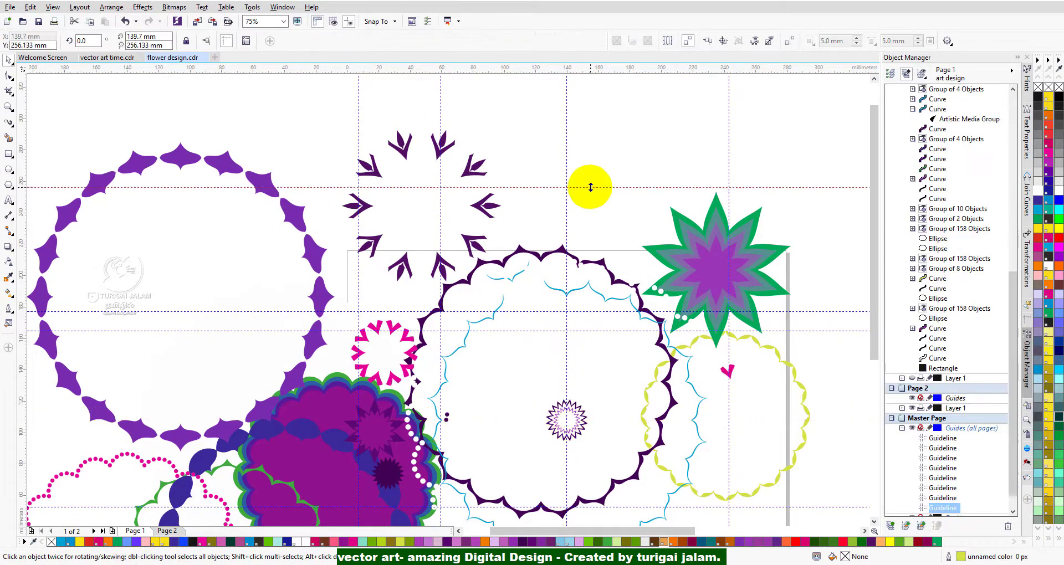
{"action": "left_click", "coordinate": [573, 407]}
{"action": "left_click_drag", "start_coordinate": [573, 405], "coordinate": [597, 161]}
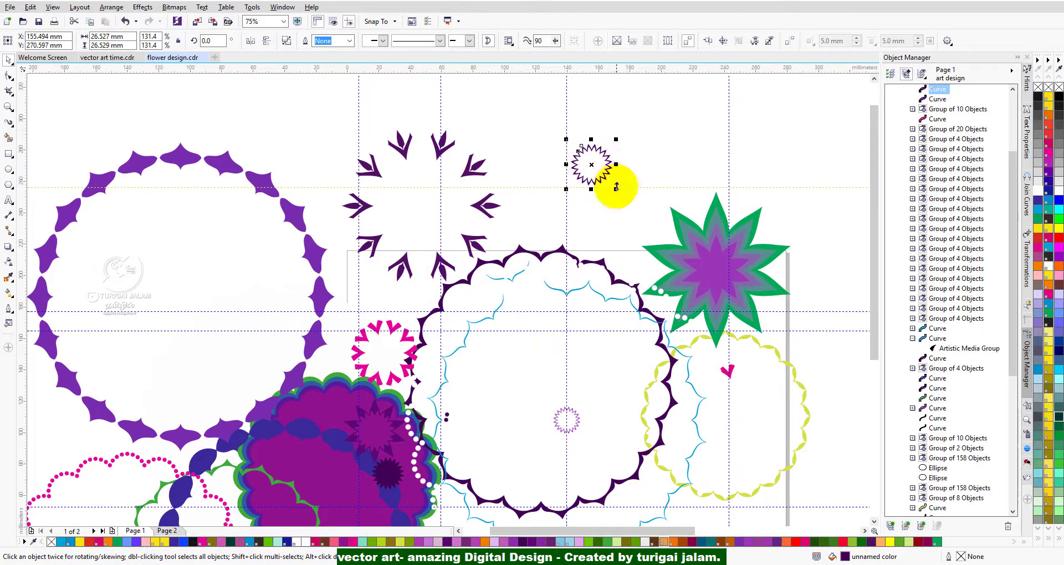
{"action": "left_click_drag", "start_coordinate": [615, 190], "coordinate": [661, 240]}
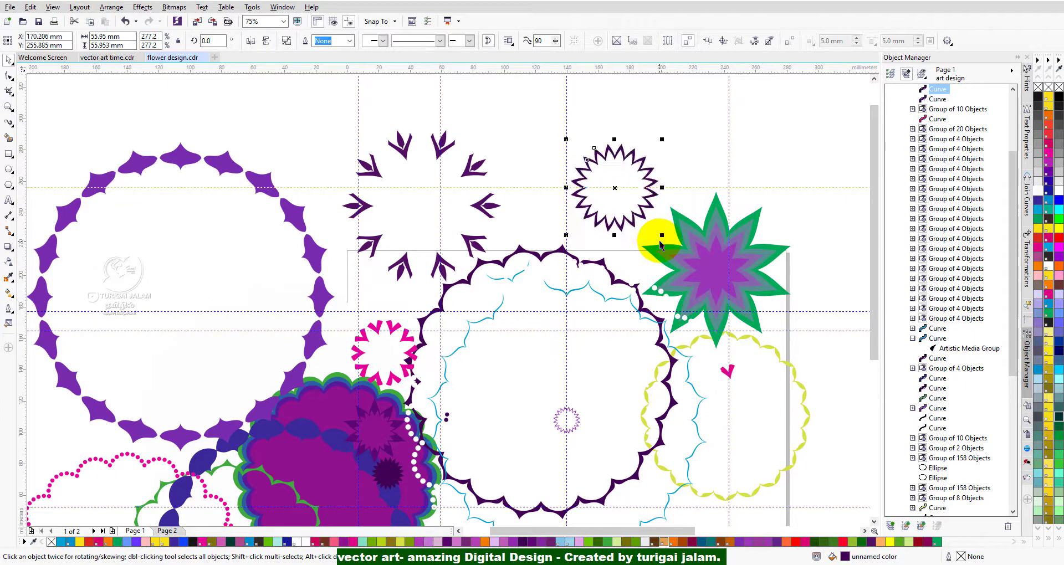
{"action": "left_click", "coordinate": [565, 421]}
{"action": "left_click_drag", "start_coordinate": [565, 422], "coordinate": [695, 112]}
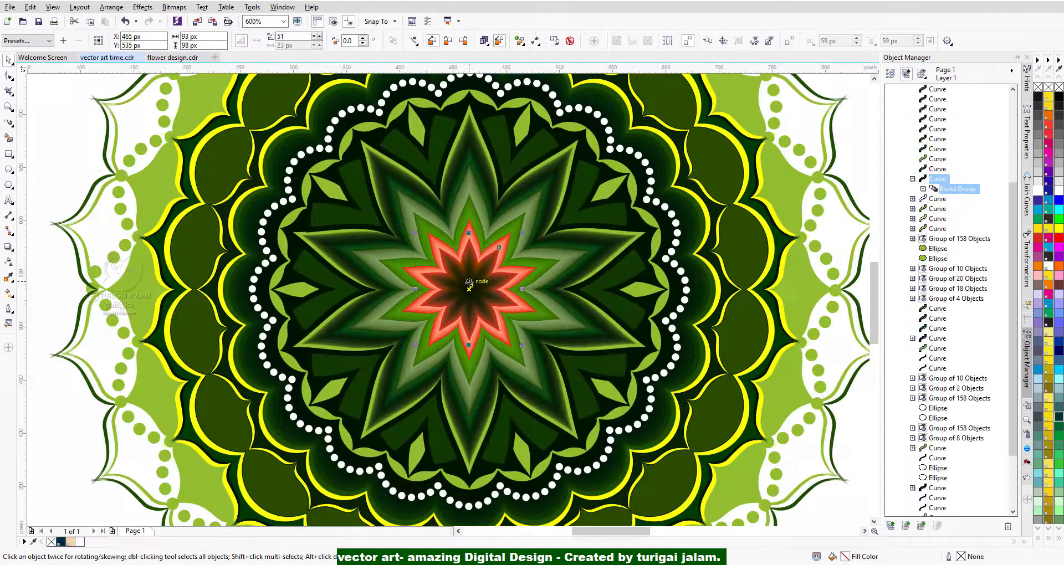
In vector art time.cdr, move the dark-centred red blend star out of the green mandala's centre and inspect the petal blends.
{"action": "left_click_drag", "start_coordinate": [468, 268], "coordinate": [177, 298]}
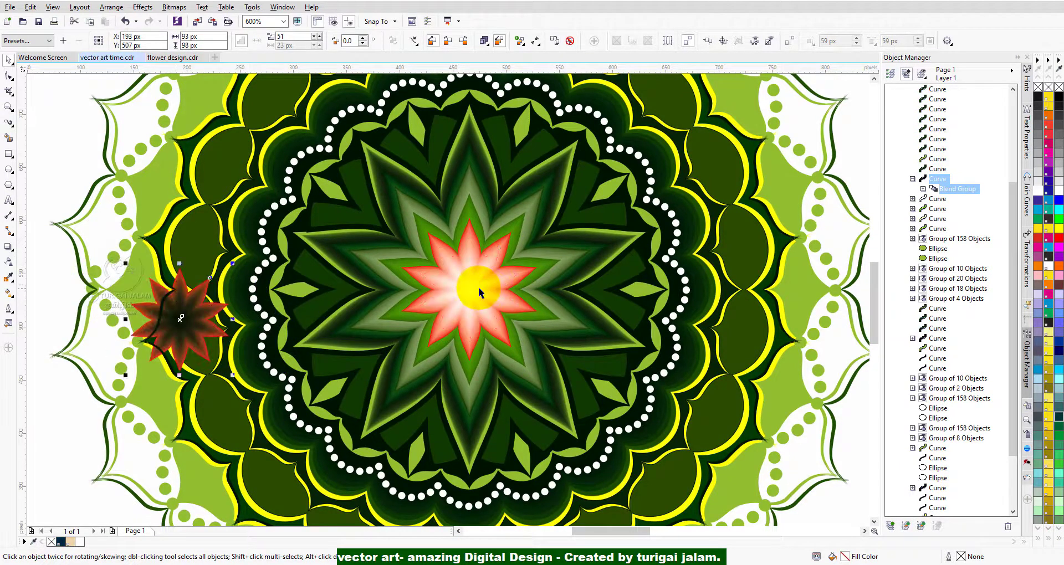
{"action": "scroll", "coordinate": [477, 287], "scroll_direction": "up", "scroll_amount": 2}
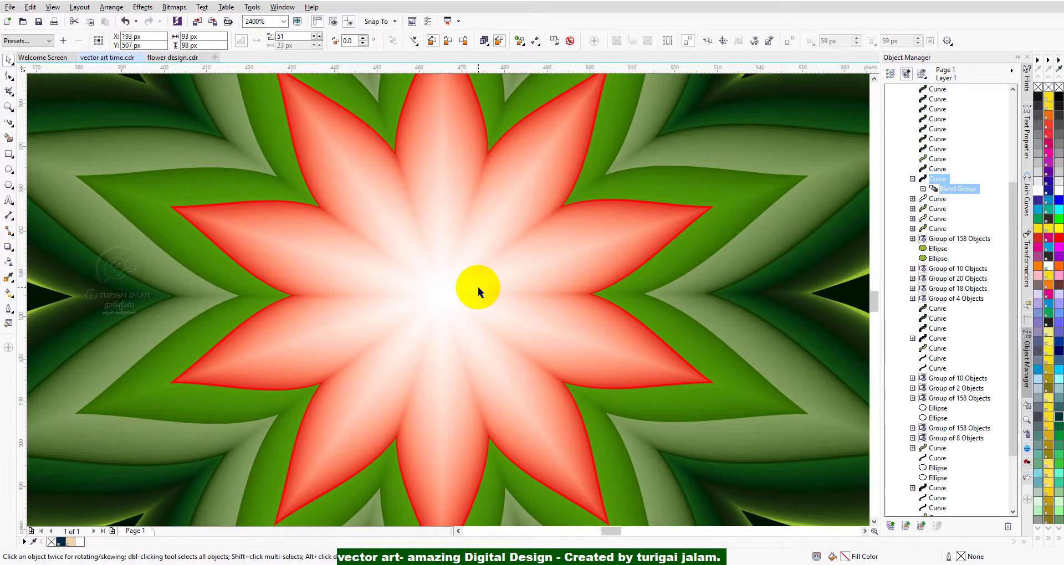
{"action": "left_click", "coordinate": [875, 79]}
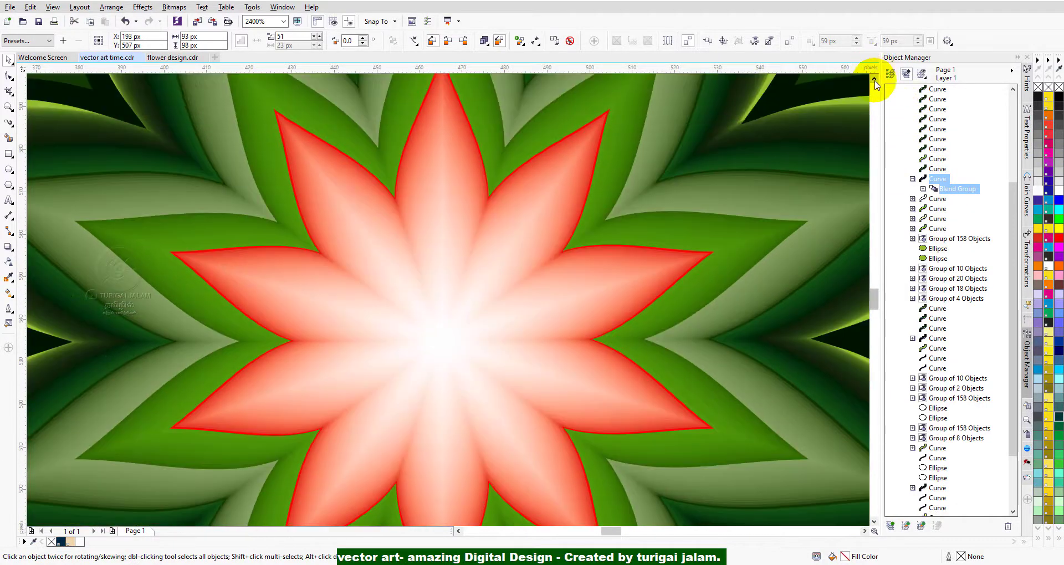
{"action": "left_click", "coordinate": [875, 79]}
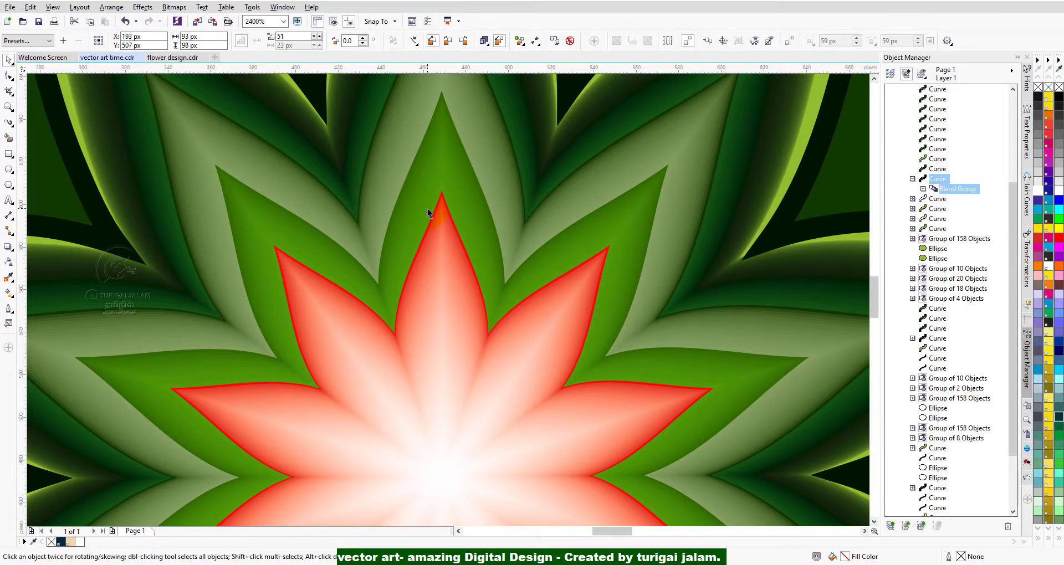
{"action": "scroll", "coordinate": [427, 209], "scroll_direction": "down", "scroll_amount": 1}
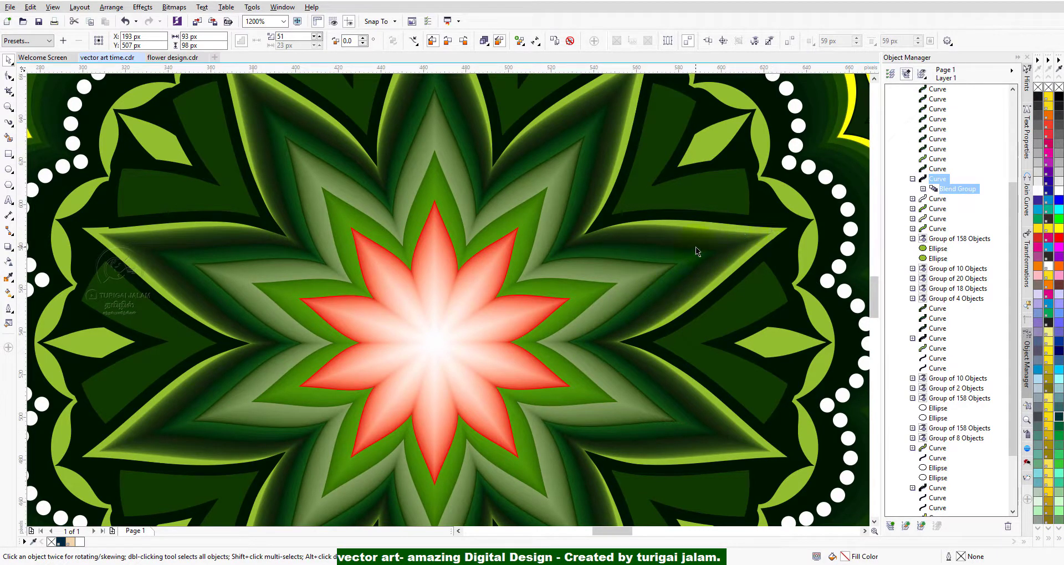
{"action": "scroll", "coordinate": [696, 247], "scroll_direction": "up", "scroll_amount": 1}
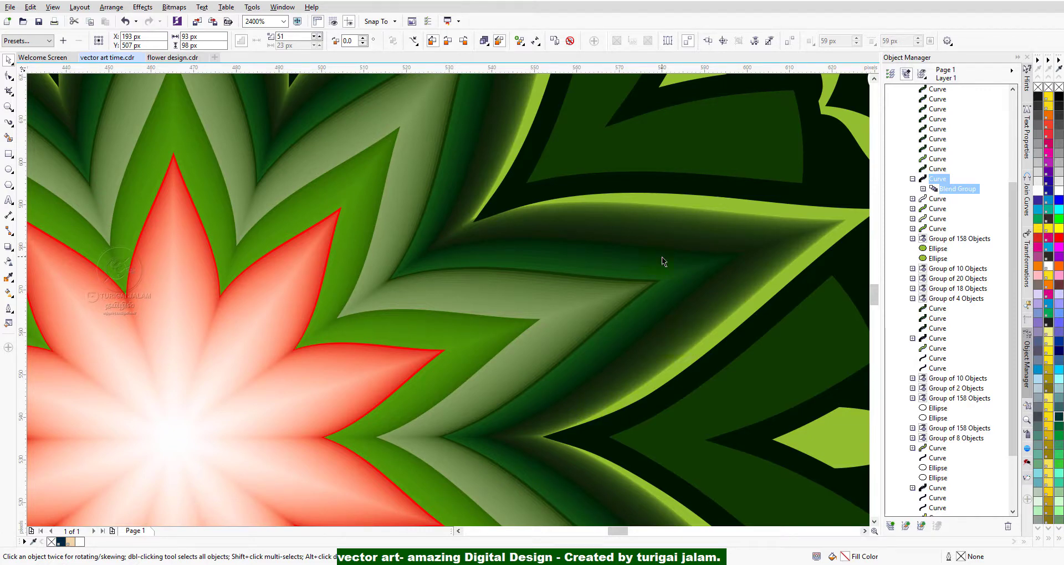
{"action": "scroll", "coordinate": [662, 256], "scroll_direction": "down", "scroll_amount": 1}
Move the white-to-red blend star out of the mandala's centre to its lower left and select the green blend star beneath.
{"action": "left_click", "coordinate": [401, 314]}
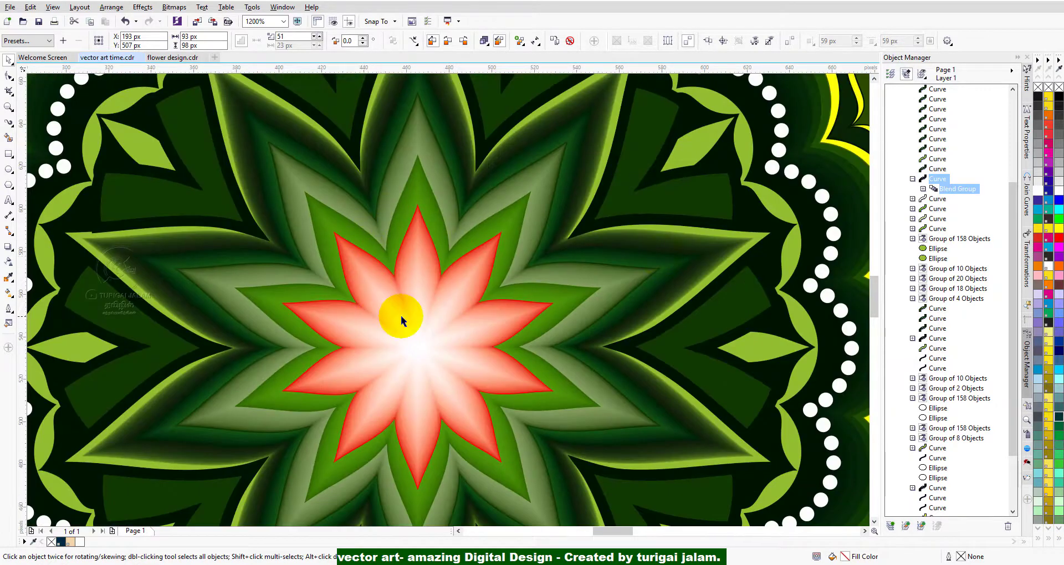
{"action": "left_click_drag", "start_coordinate": [408, 312], "coordinate": [143, 395]}
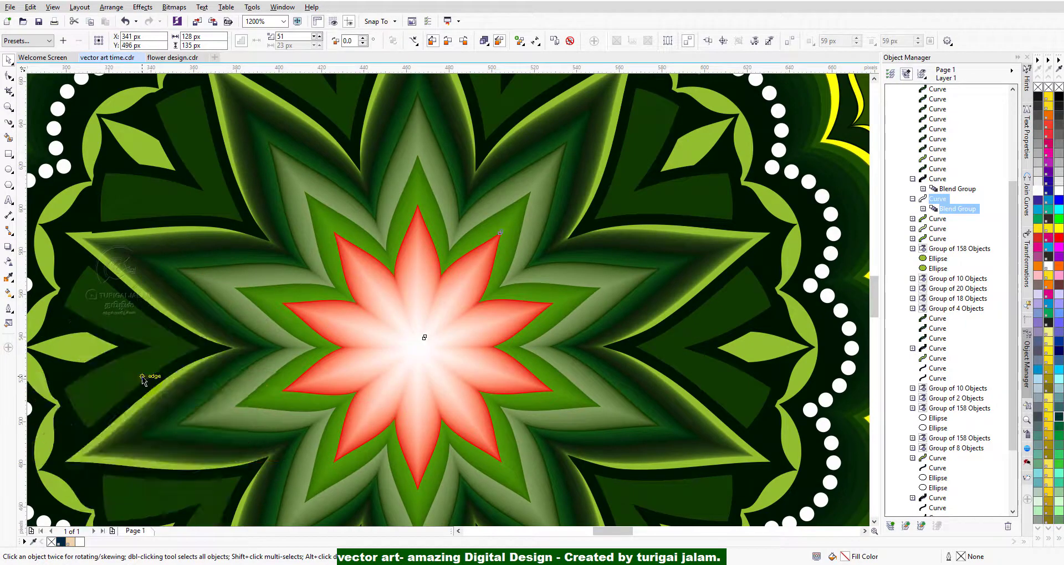
{"action": "key", "text": "ctrl+v"}
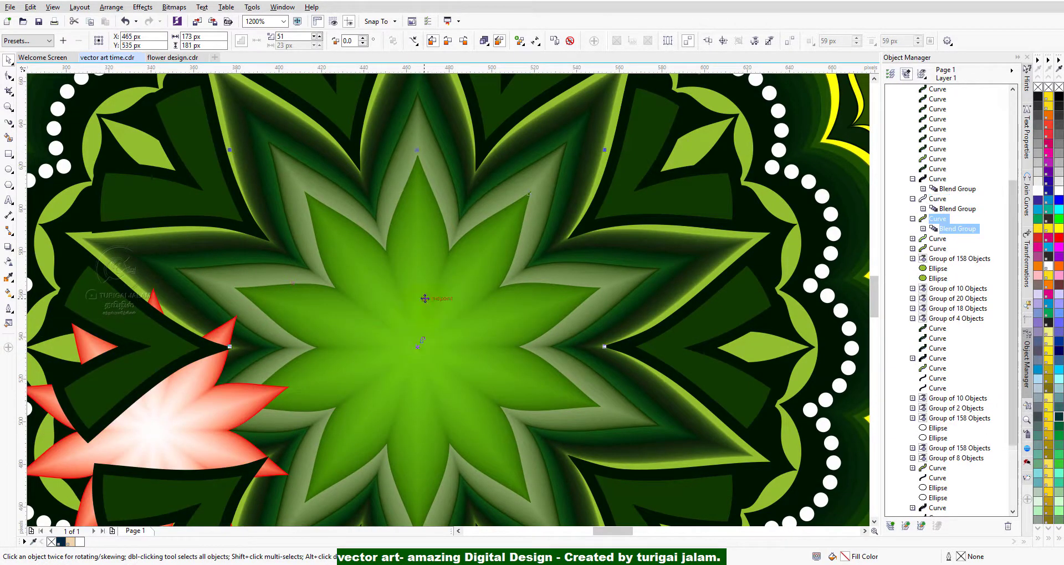
Move the bright green and pale green blend stars from the mandala's centre to its lower left, onto the white-to-red star.
{"action": "left_click_drag", "start_coordinate": [215, 370], "coordinate": [167, 379]}
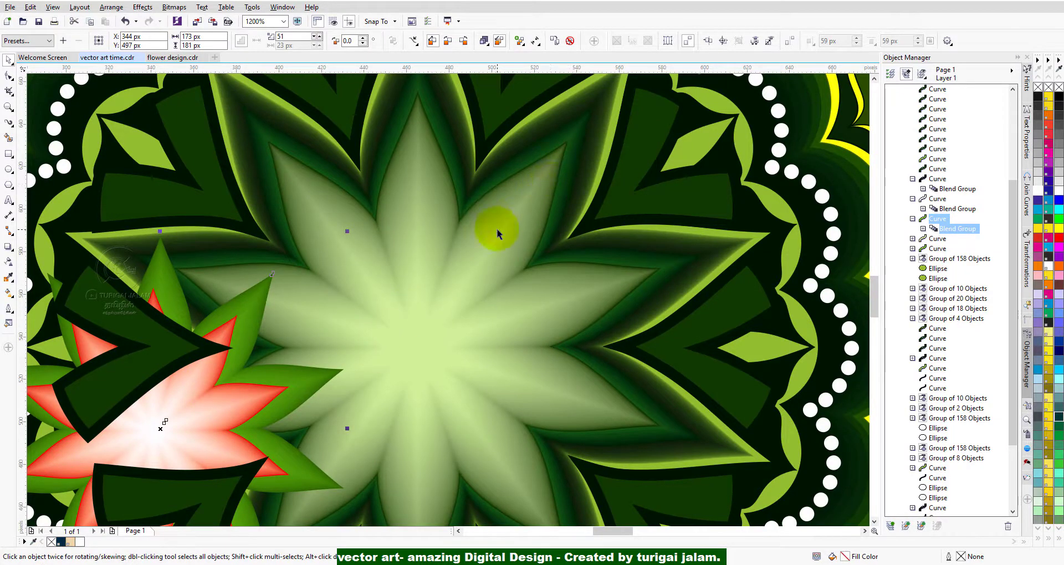
{"action": "scroll", "coordinate": [388, 187], "scroll_direction": "up", "scroll_amount": 1}
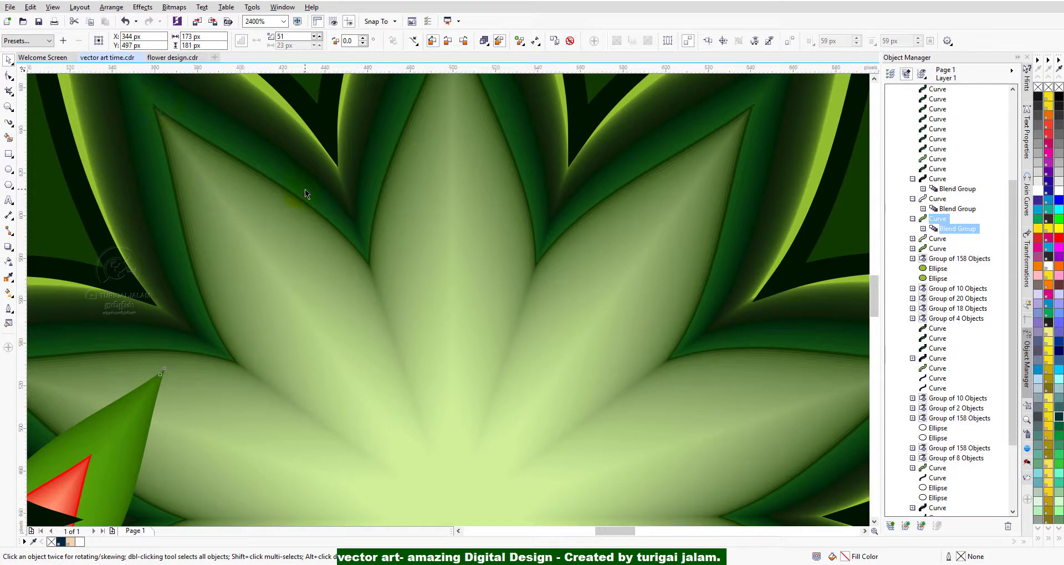
{"action": "scroll", "coordinate": [304, 190], "scroll_direction": "down", "scroll_amount": 1}
{"action": "left_click", "coordinate": [483, 321]}
{"action": "left_click_drag", "start_coordinate": [490, 304], "coordinate": [230, 401]}
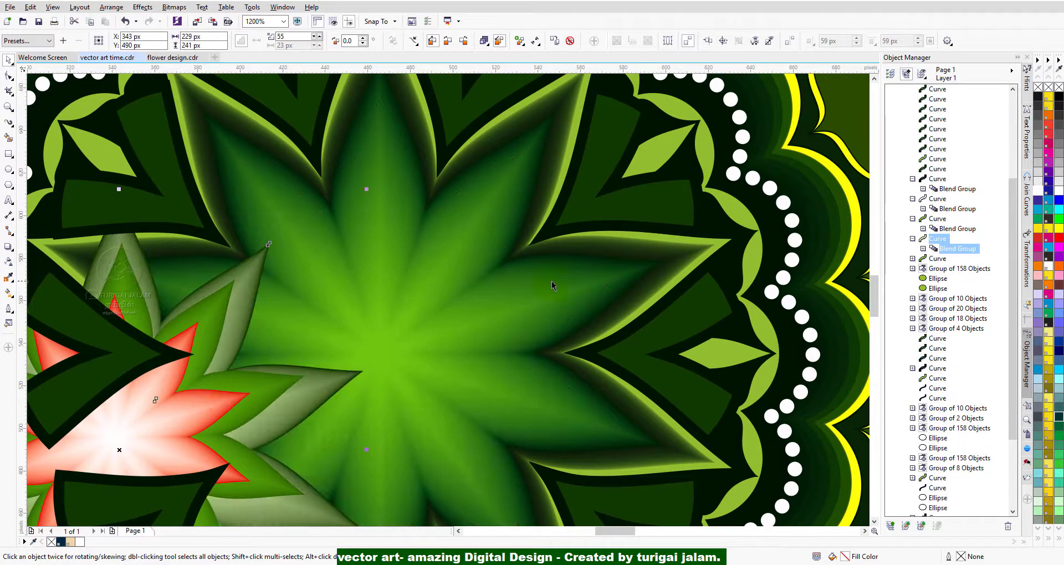
Try moving the dark green blend star out of the mandala's centre to the lower left, and undo that move.
{"action": "left_click", "coordinate": [573, 291]}
{"action": "left_click_drag", "start_coordinate": [560, 283], "coordinate": [359, 379]}
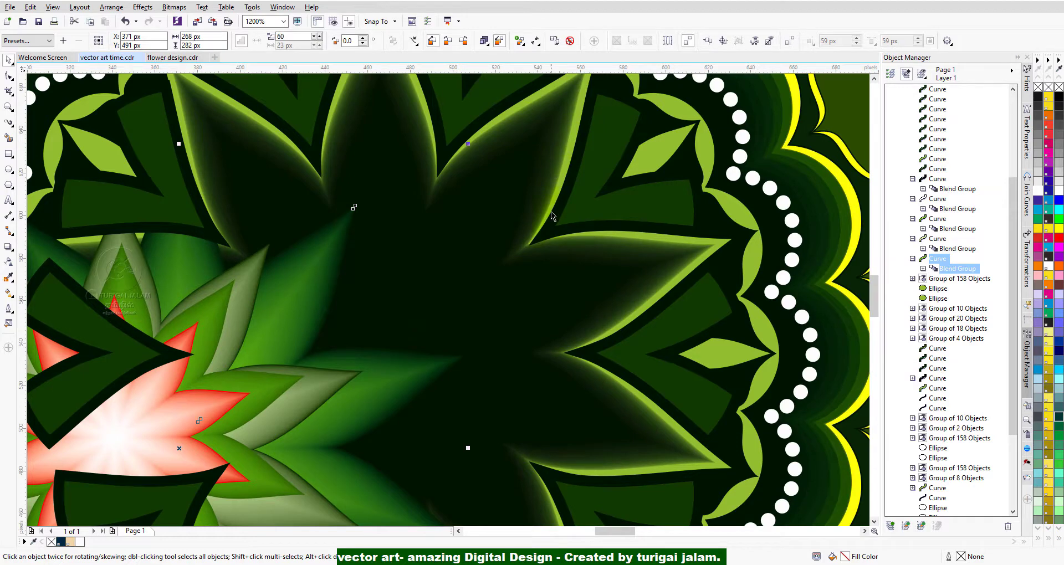
{"action": "scroll", "coordinate": [520, 168], "scroll_direction": "up", "scroll_amount": 1}
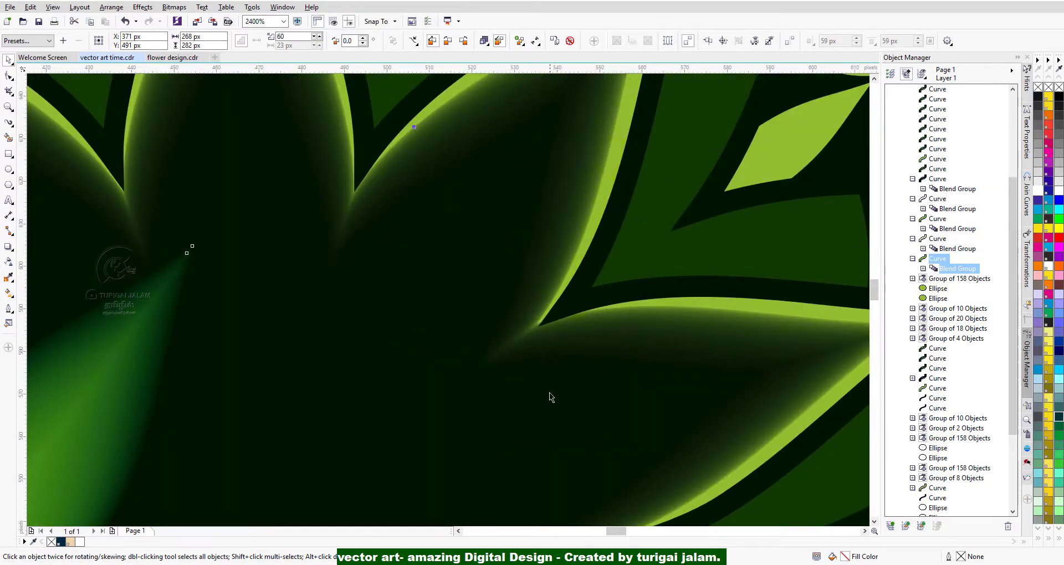
{"action": "scroll", "coordinate": [515, 332], "scroll_direction": "down", "scroll_amount": 2}
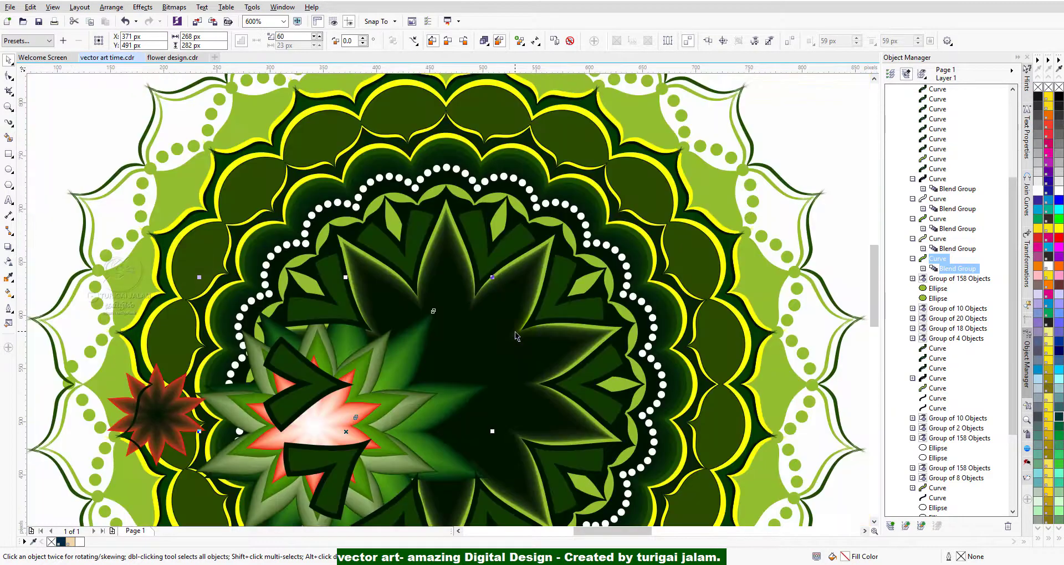
{"action": "left_click", "coordinate": [126, 23]}
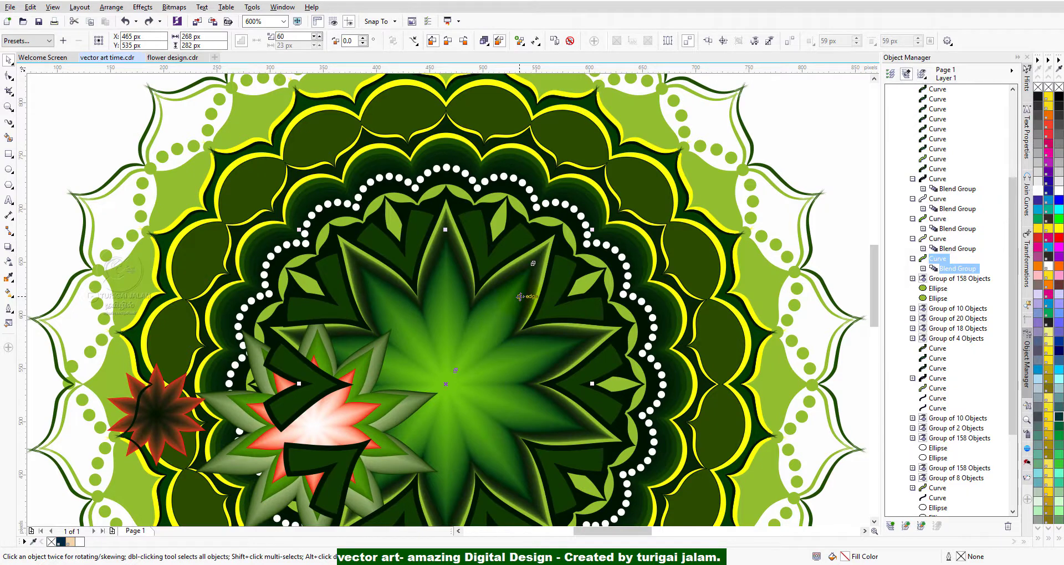
Examine the colour steps of the dark green star's blend at the petal edges and its blend steps setting.
{"action": "scroll", "coordinate": [522, 271], "scroll_direction": "up", "scroll_amount": 1}
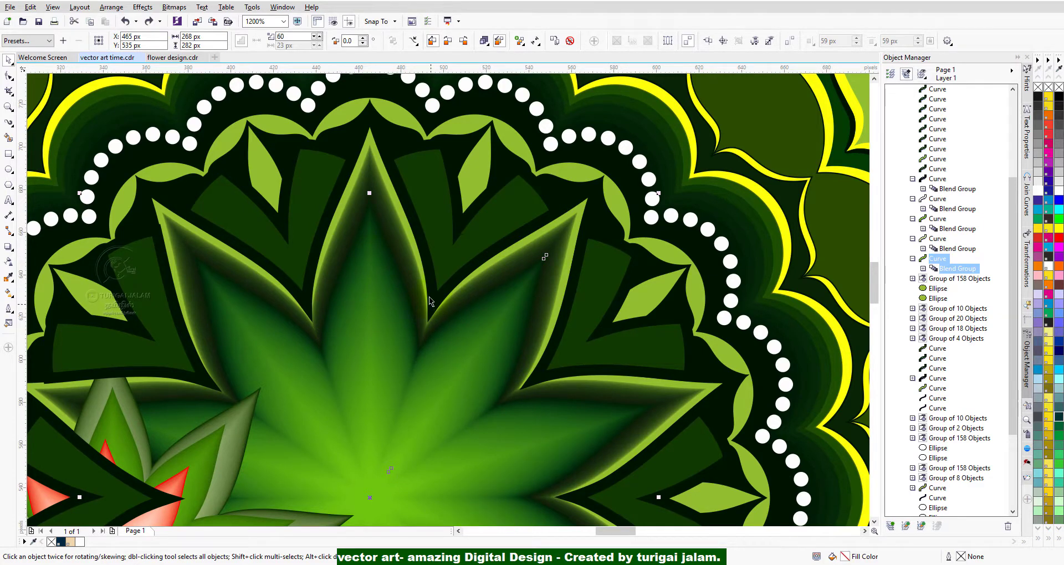
{"action": "scroll", "coordinate": [403, 231], "scroll_direction": "up", "scroll_amount": 2}
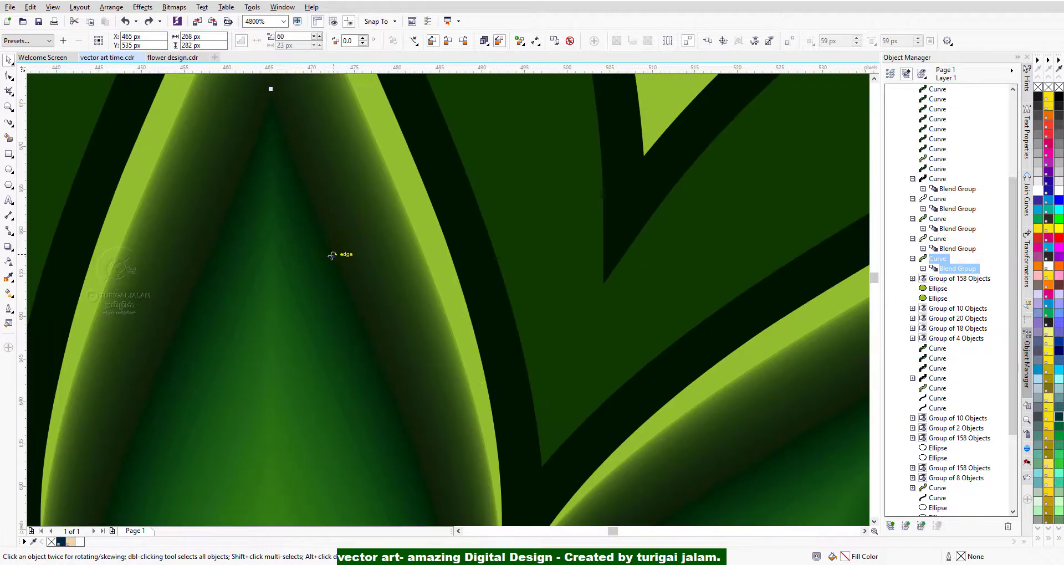
{"action": "scroll", "coordinate": [332, 256], "scroll_direction": "down", "scroll_amount": 1}
{"action": "scroll", "coordinate": [242, 255], "scroll_direction": "up", "scroll_amount": 2}
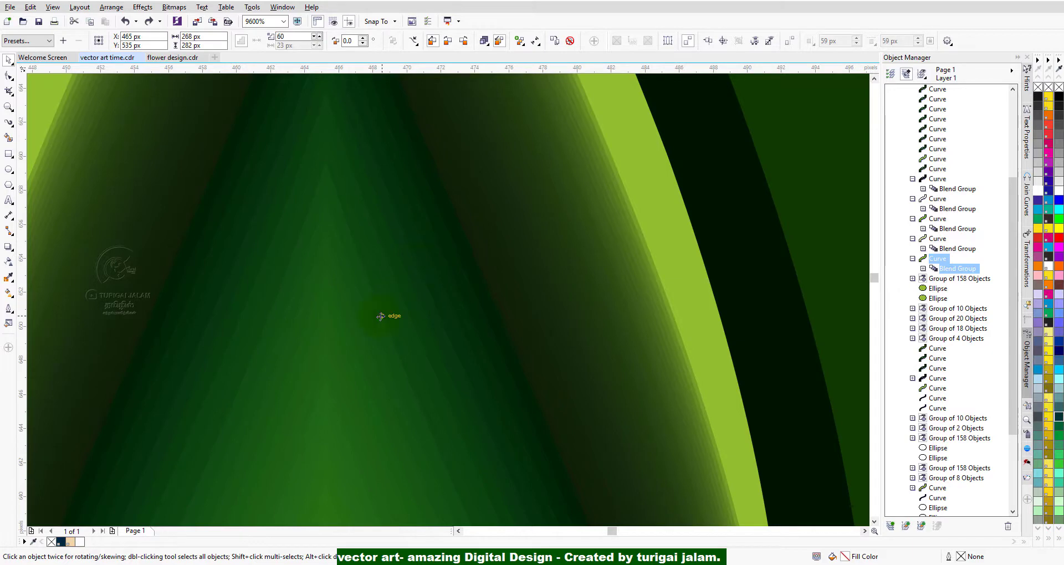
{"action": "scroll", "coordinate": [381, 316], "scroll_direction": "down", "scroll_amount": 2}
{"action": "scroll", "coordinate": [361, 258], "scroll_direction": "up", "scroll_amount": 2}
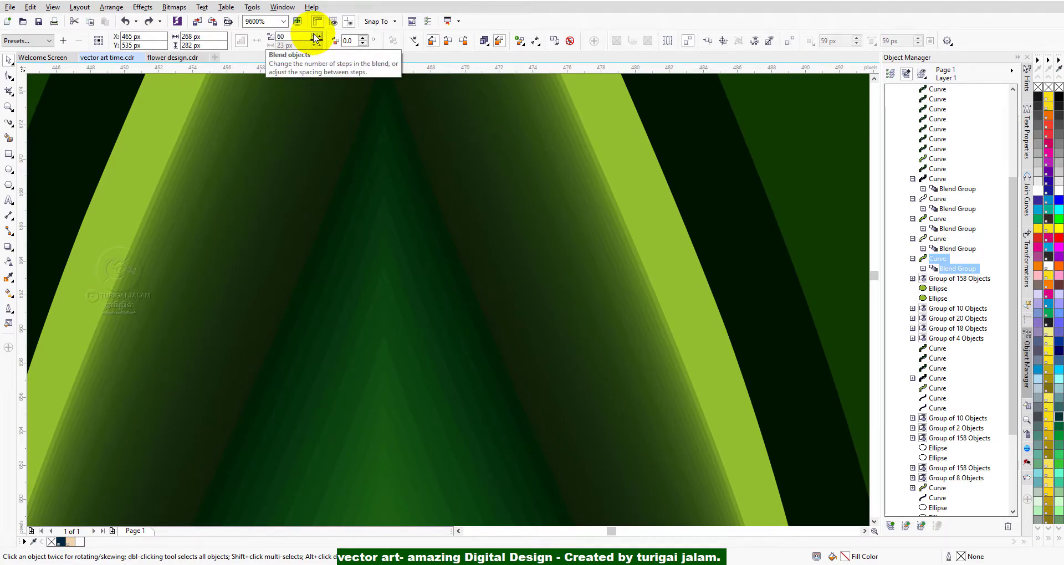
{"action": "scroll", "coordinate": [164, 185], "scroll_direction": "up", "scroll_amount": 2}
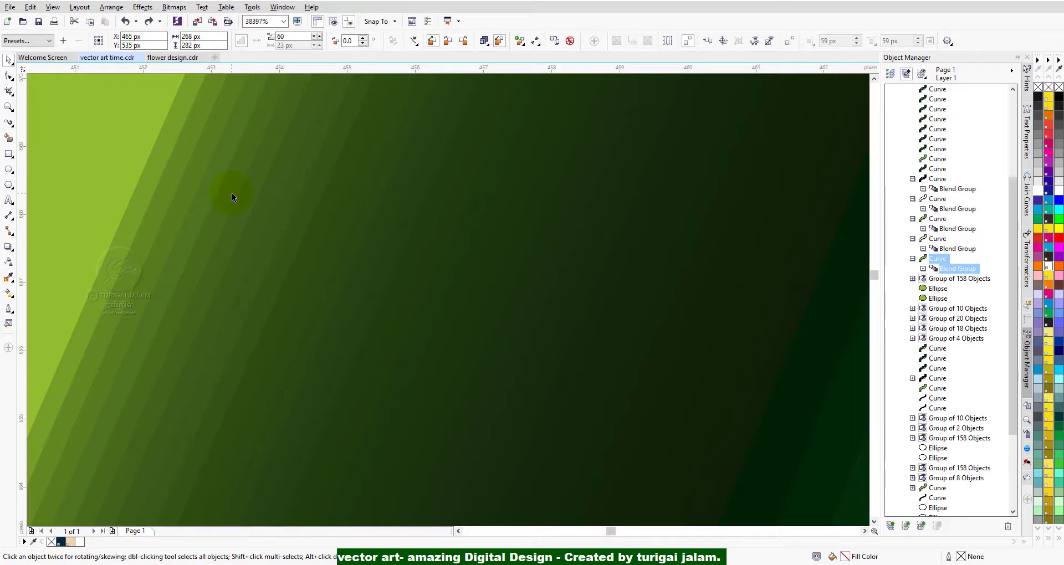
{"action": "scroll", "coordinate": [232, 192], "scroll_direction": "down", "scroll_amount": 6}
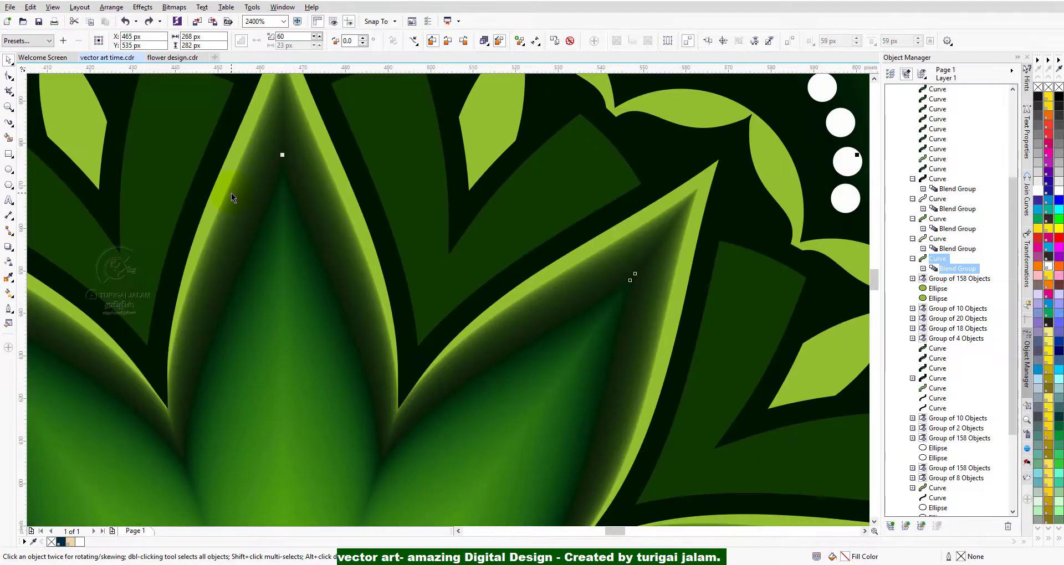
{"action": "scroll", "coordinate": [231, 194], "scroll_direction": "down", "scroll_amount": 1}
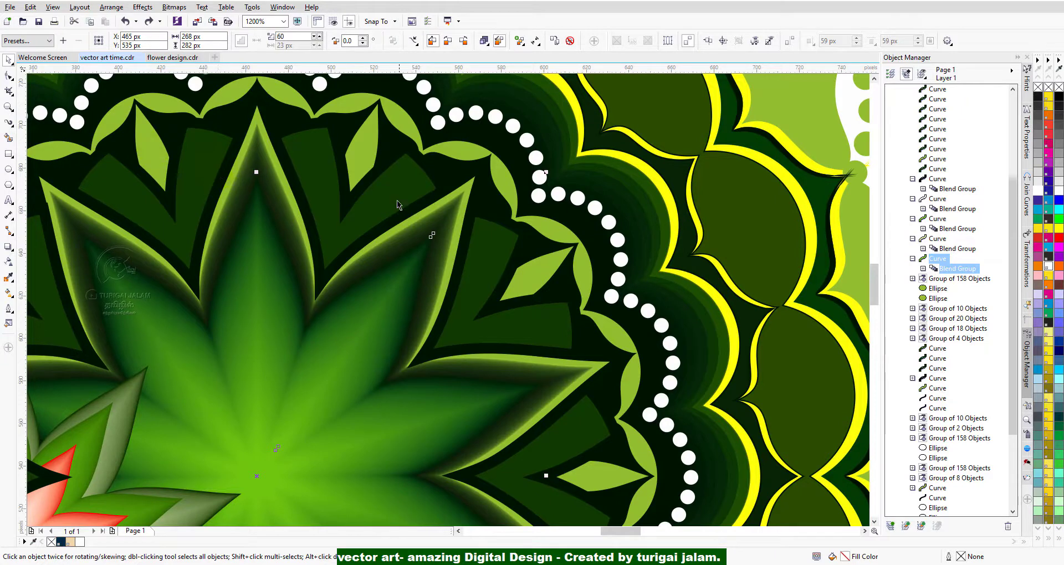
Move the dark wedge shapes between the star's petals to the right, over the mandala's yellow-outlined scallops.
{"action": "left_click_drag", "start_coordinate": [330, 233], "coordinate": [705, 178]}
{"action": "left_click_drag", "start_coordinate": [417, 180], "coordinate": [715, 169]}
{"action": "left_click", "coordinate": [343, 175]}
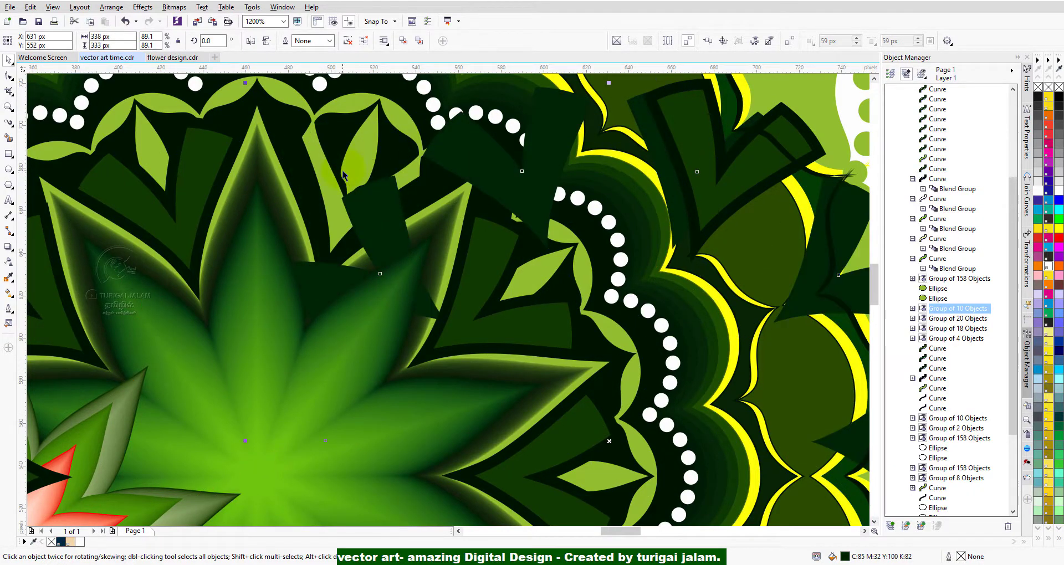
Undo the moves of the wedge shapes and blend stars until the dark-centred red star is back in the mandala's centre.
{"action": "scroll", "coordinate": [327, 265], "scroll_direction": "down", "scroll_amount": 4}
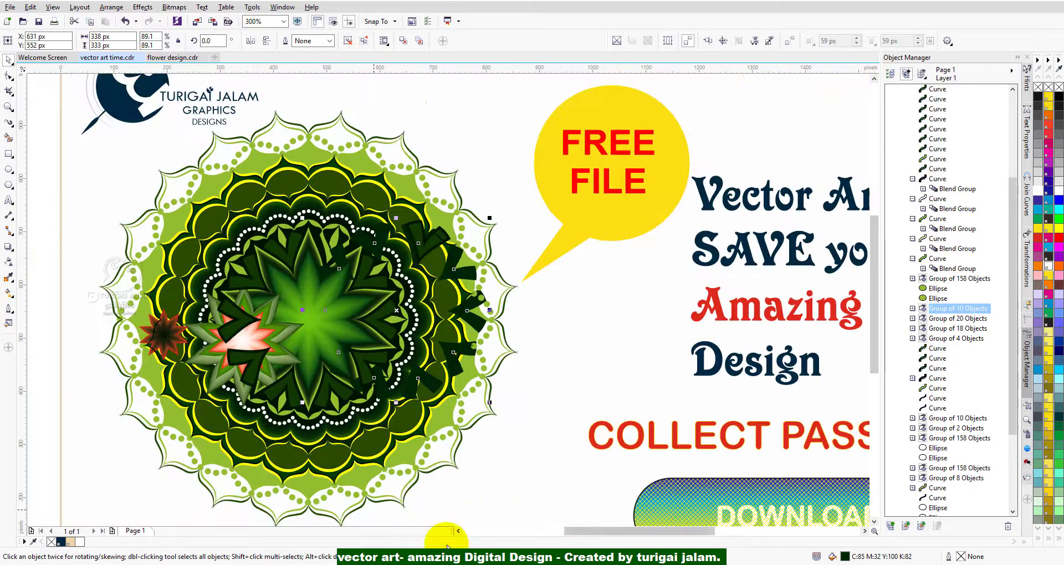
{"action": "left_click", "coordinate": [460, 531]}
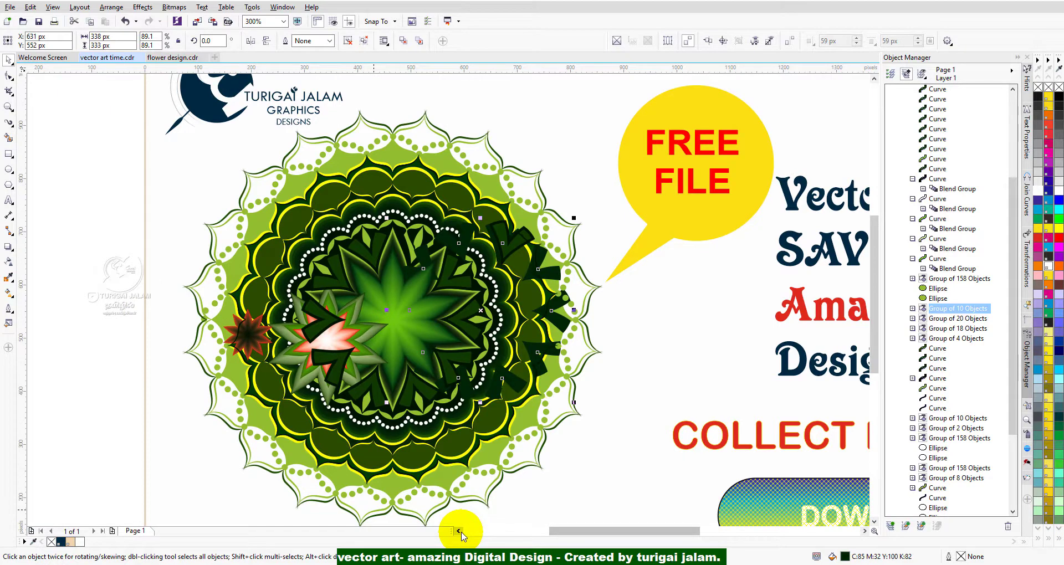
{"action": "key", "text": "ctrl+z"}
{"action": "key", "text": "ctrl+z"}
{"action": "key", "text": "ctrl+z"}
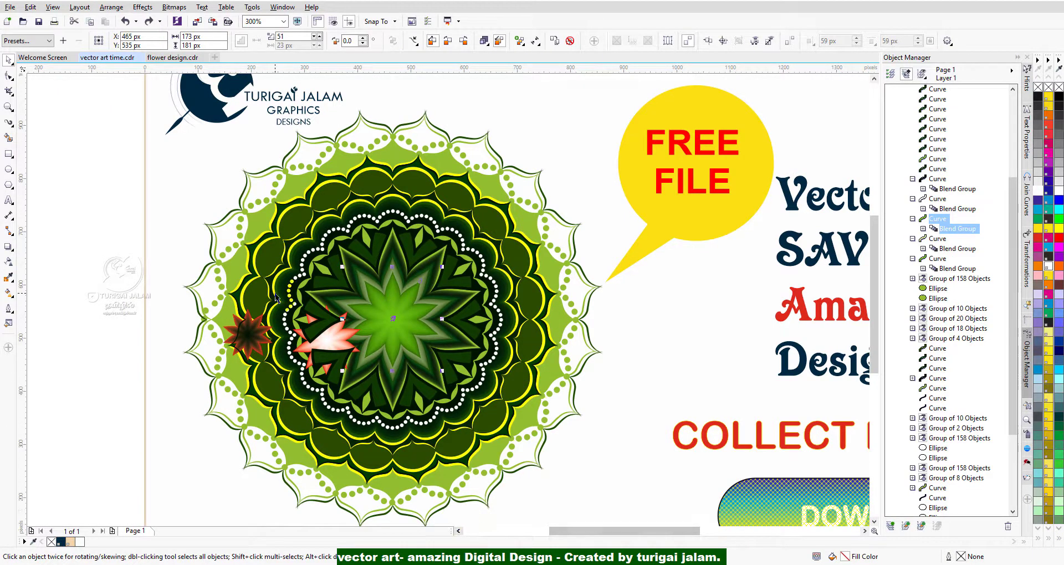
{"action": "key", "text": "ctrl+z"}
{"action": "key", "text": "ctrl+z"}
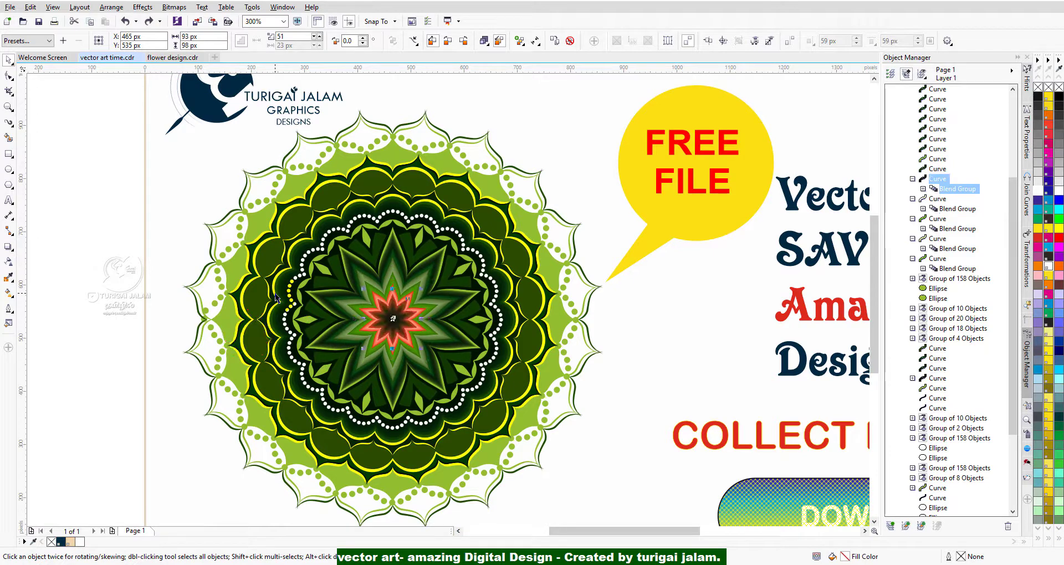
Select the ring of white dots, then expand its group of 158 objects and the group of 8 objects in the object list.
{"action": "scroll", "coordinate": [340, 240], "scroll_direction": "up", "scroll_amount": 2}
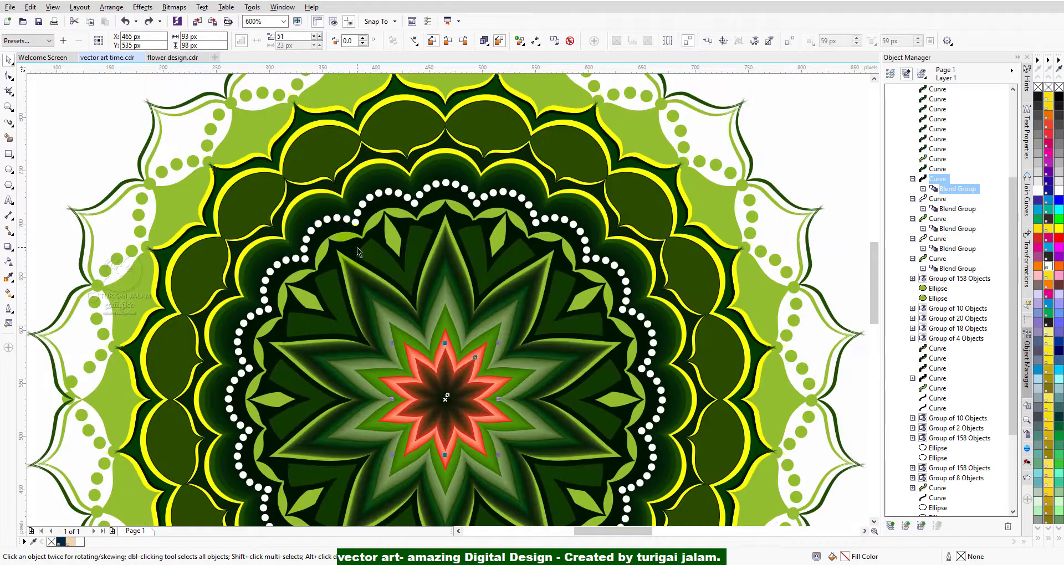
{"action": "scroll", "coordinate": [290, 194], "scroll_direction": "up", "scroll_amount": 1}
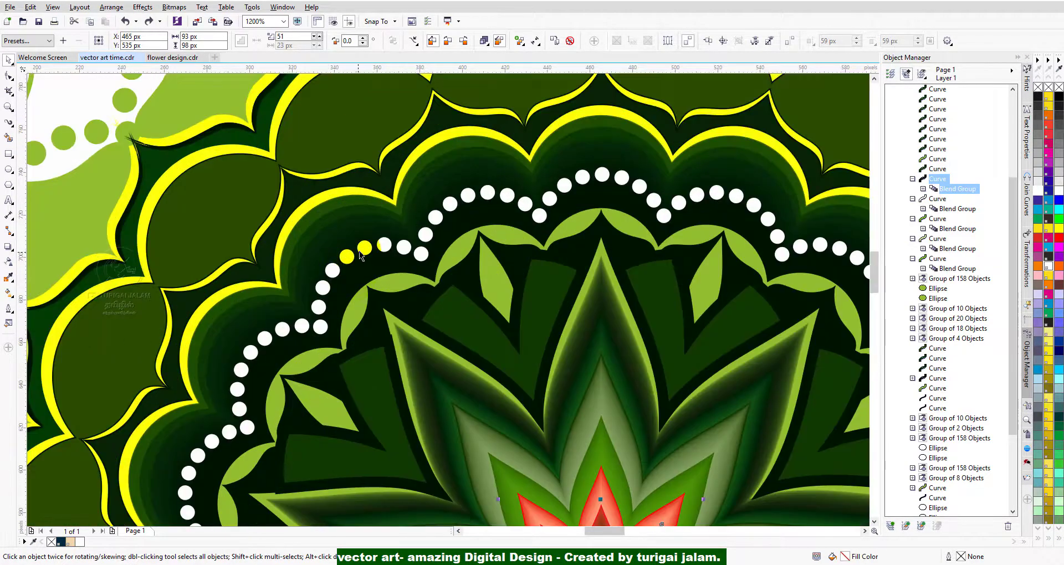
{"action": "left_click", "coordinate": [366, 249]}
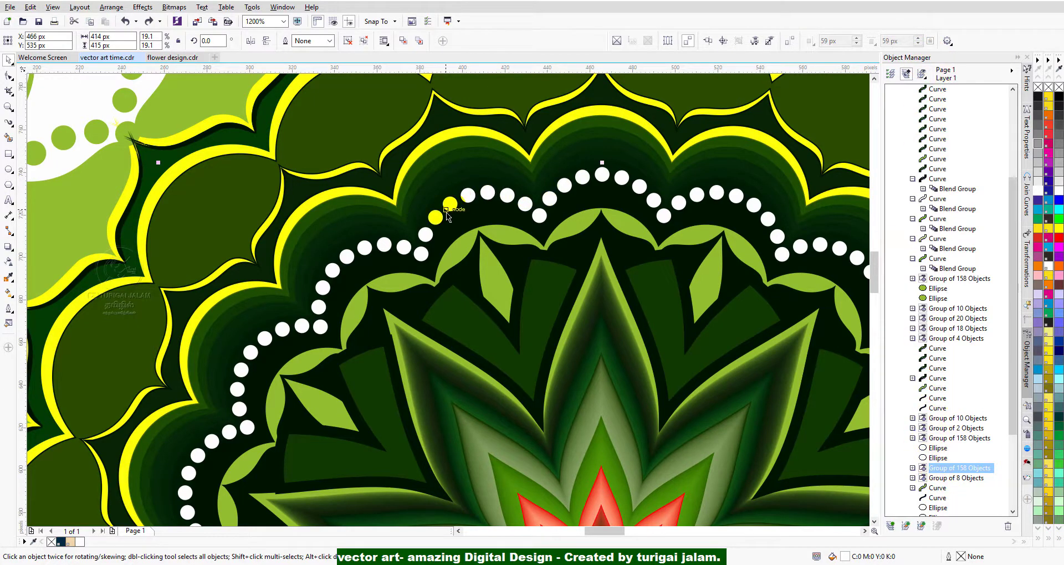
{"action": "left_click", "coordinate": [83, 149]}
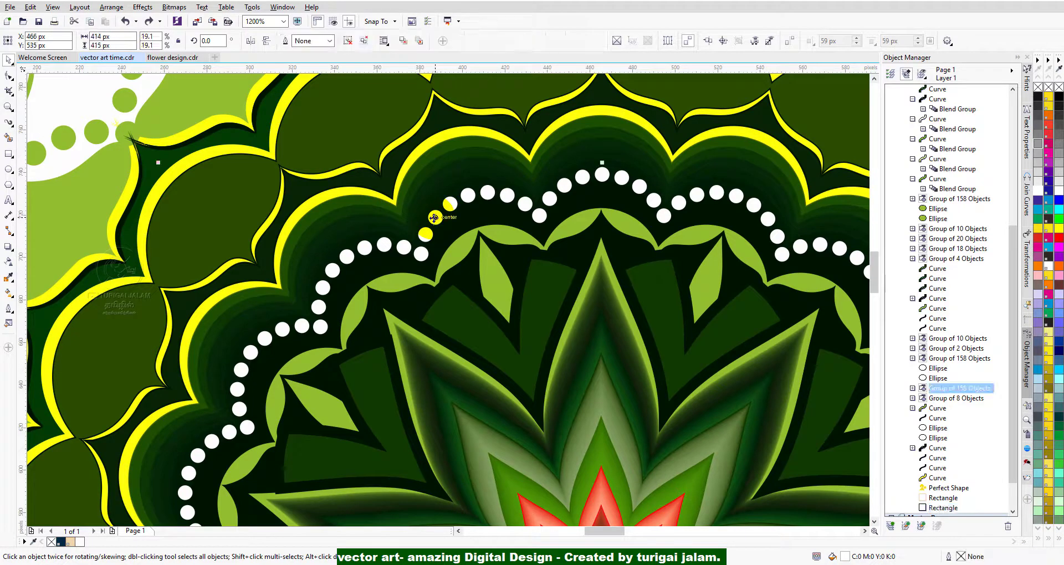
{"action": "left_click", "coordinate": [913, 390]}
{"action": "left_click", "coordinate": [912, 389]}
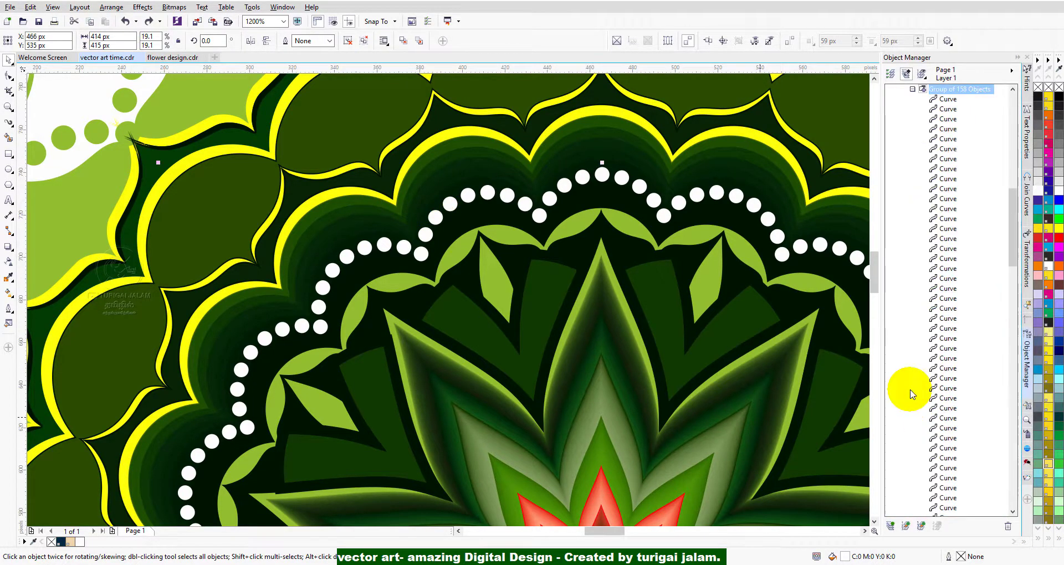
{"action": "scroll", "coordinate": [959, 376], "scroll_direction": "down", "scroll_amount": 10}
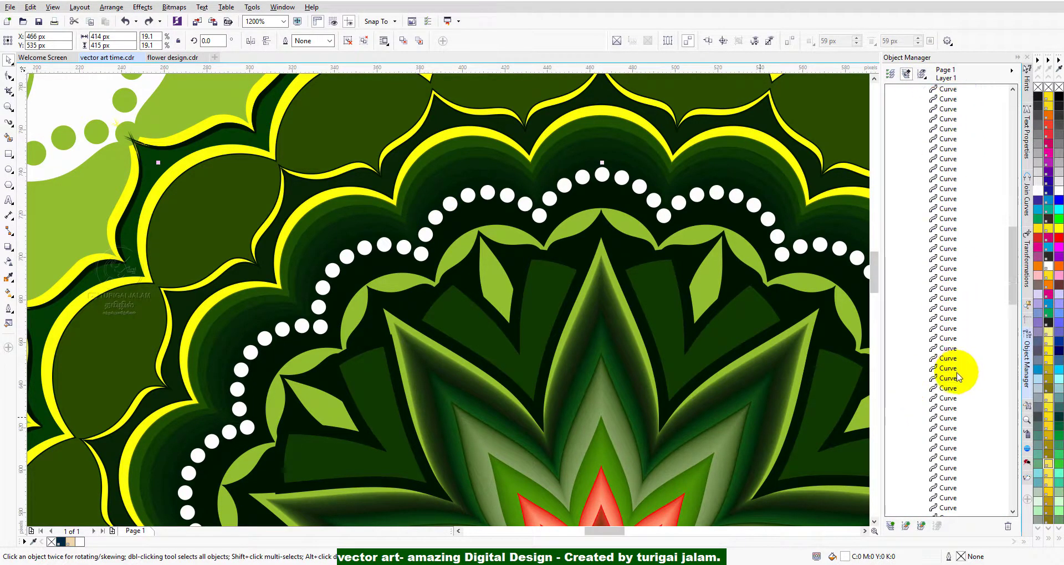
{"action": "scroll", "coordinate": [959, 377], "scroll_direction": "down", "scroll_amount": 5}
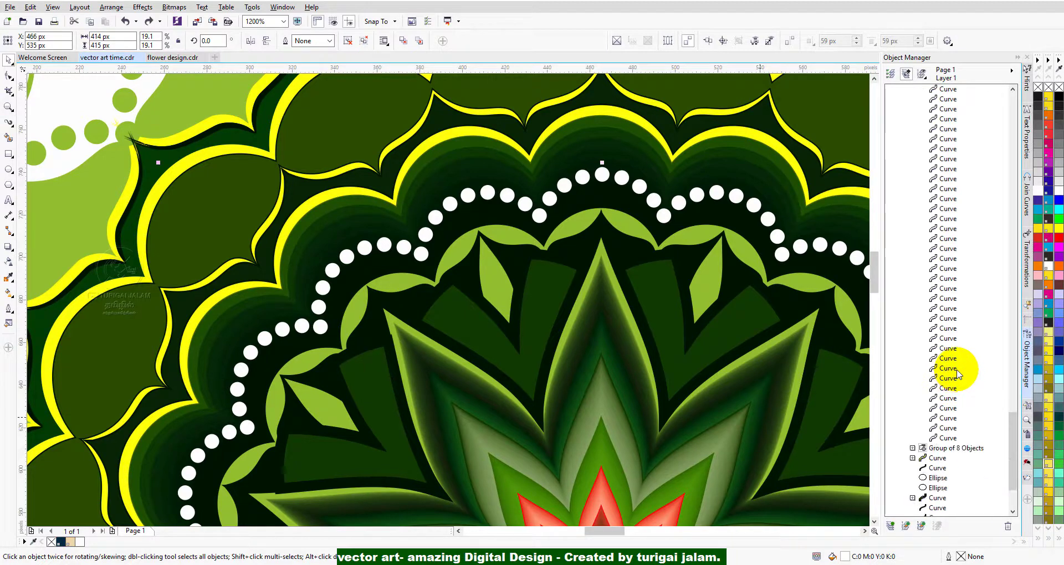
{"action": "left_click", "coordinate": [912, 447]}
Inspect the white dot ring and the yellow outline strokes up close, and view the whole page.
{"action": "scroll", "coordinate": [315, 281], "scroll_direction": "up", "scroll_amount": 2}
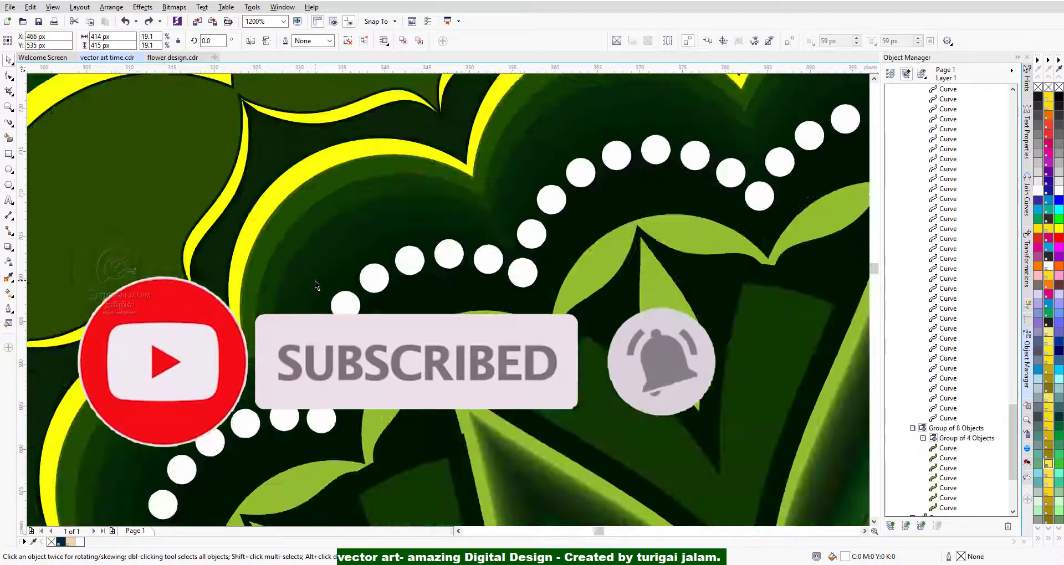
{"action": "scroll", "coordinate": [319, 285], "scroll_direction": "down", "scroll_amount": 2}
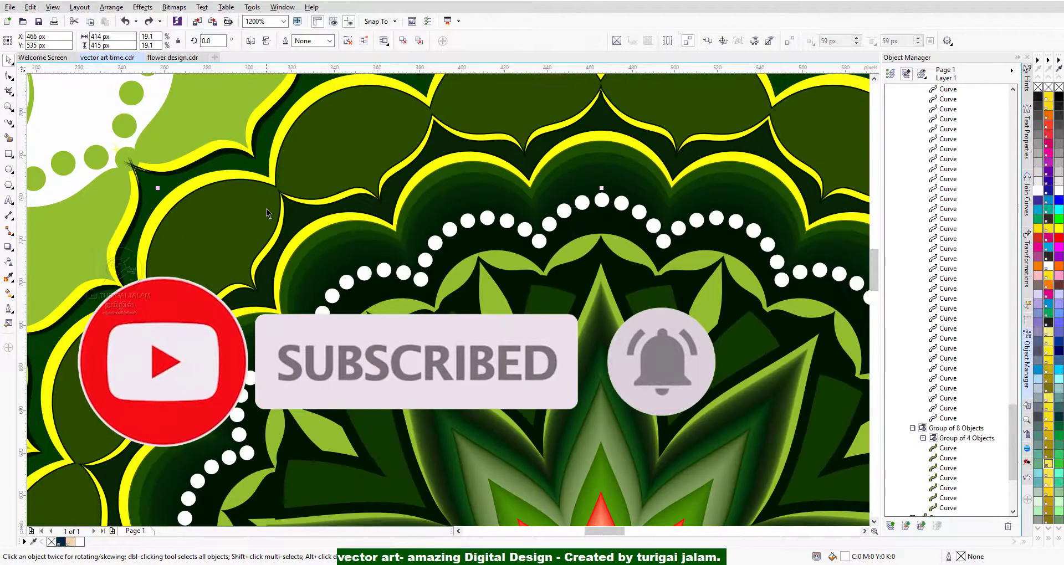
{"action": "scroll", "coordinate": [268, 211], "scroll_direction": "up", "scroll_amount": 7}
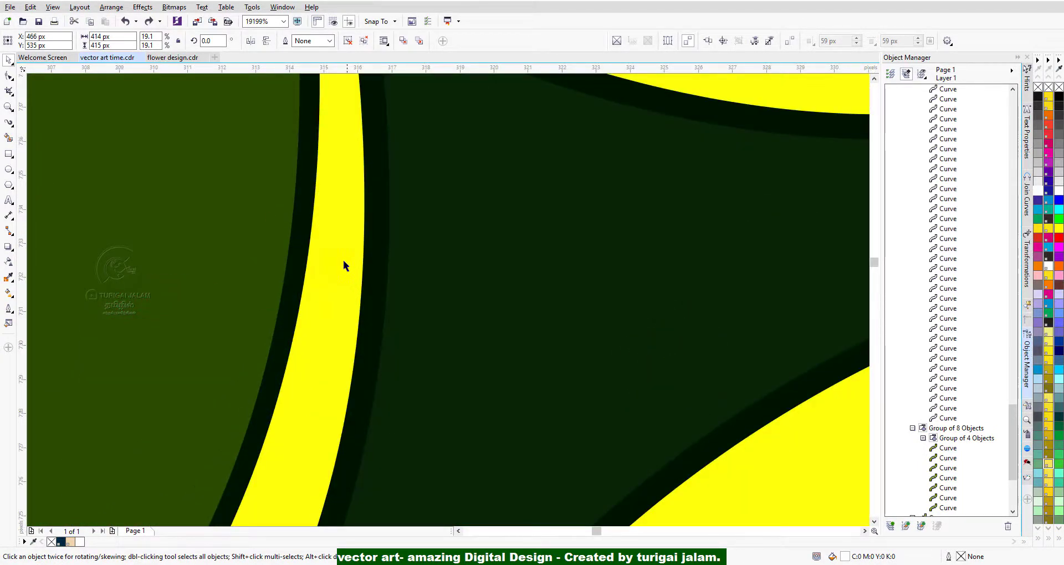
{"action": "scroll", "coordinate": [308, 307], "scroll_direction": "down", "scroll_amount": 4}
{"action": "scroll", "coordinate": [309, 314], "scroll_direction": "down", "scroll_amount": 6}
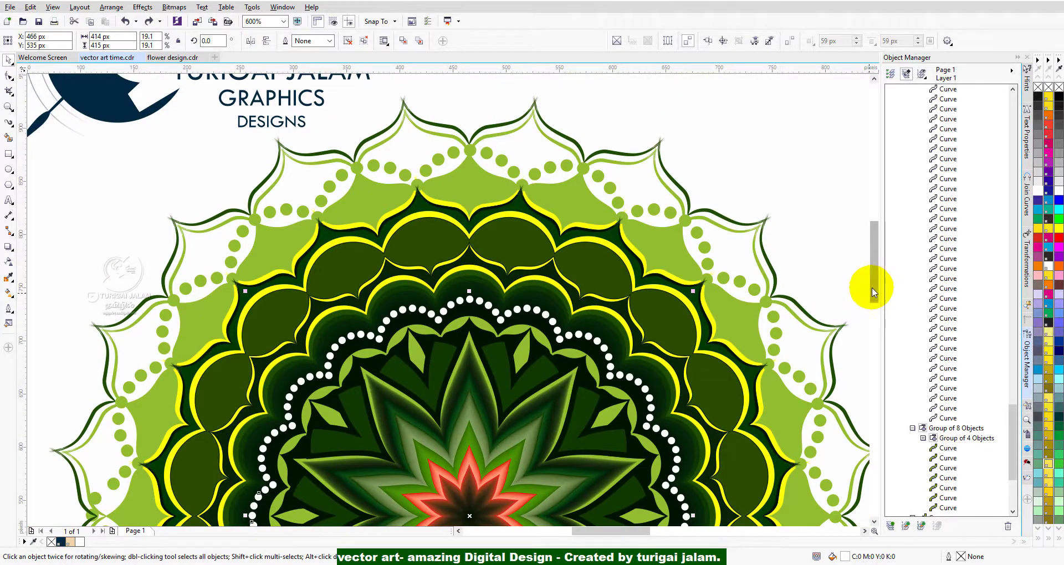
{"action": "left_click_drag", "start_coordinate": [874, 287], "coordinate": [874, 300]}
{"action": "scroll", "coordinate": [428, 317], "scroll_direction": "down", "scroll_amount": 2}
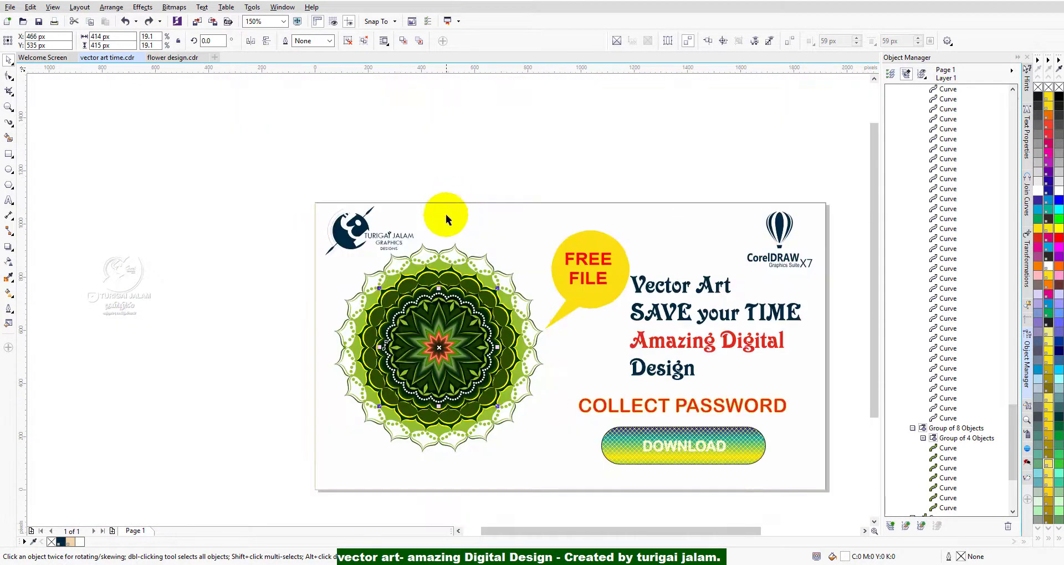
Select the light green outline group along the mandala's outermost pointed scallops.
{"action": "scroll", "coordinate": [427, 246], "scroll_direction": "up", "scroll_amount": 2}
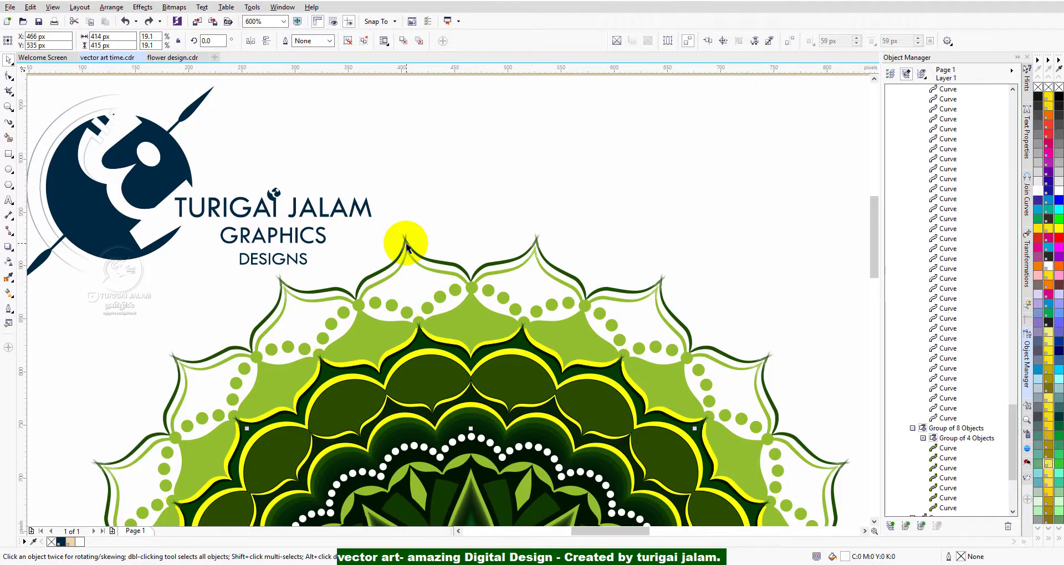
{"action": "scroll", "coordinate": [407, 247], "scroll_direction": "up", "scroll_amount": 2}
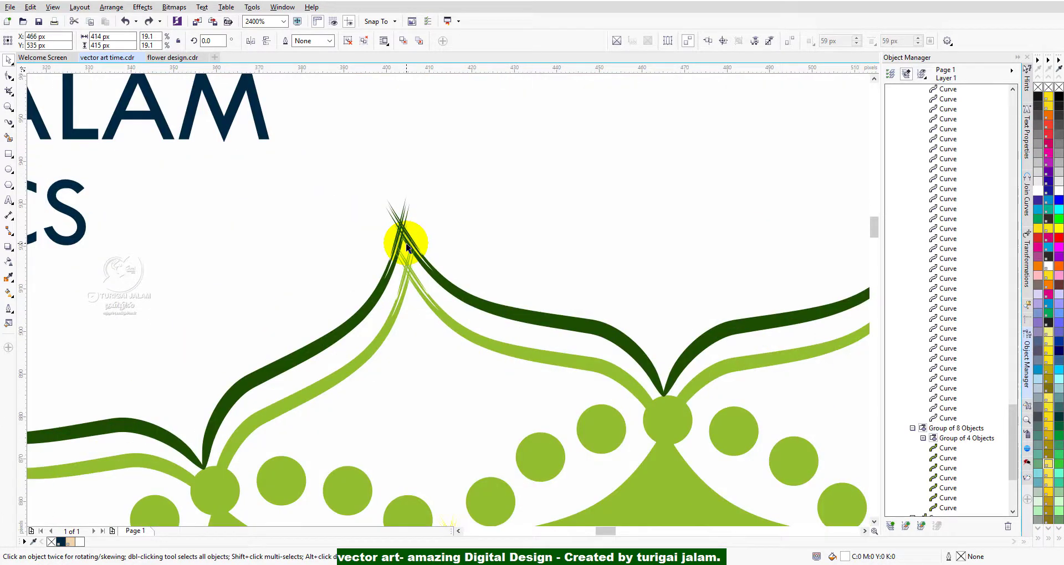
{"action": "left_click", "coordinate": [446, 318]}
{"action": "scroll", "coordinate": [410, 289], "scroll_direction": "down", "scroll_amount": 2}
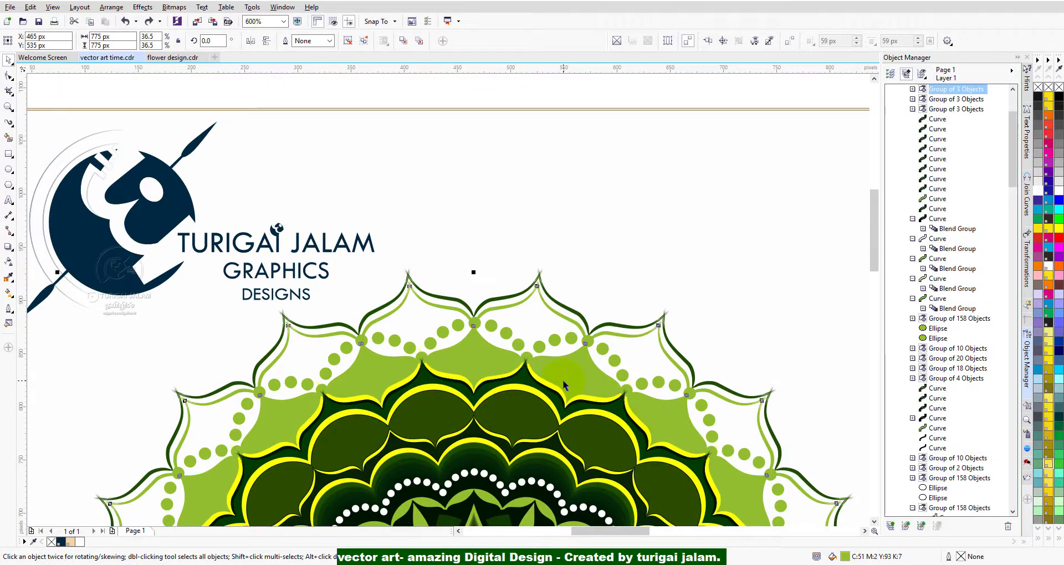
{"action": "scroll", "coordinate": [563, 380], "scroll_direction": "down", "scroll_amount": 1}
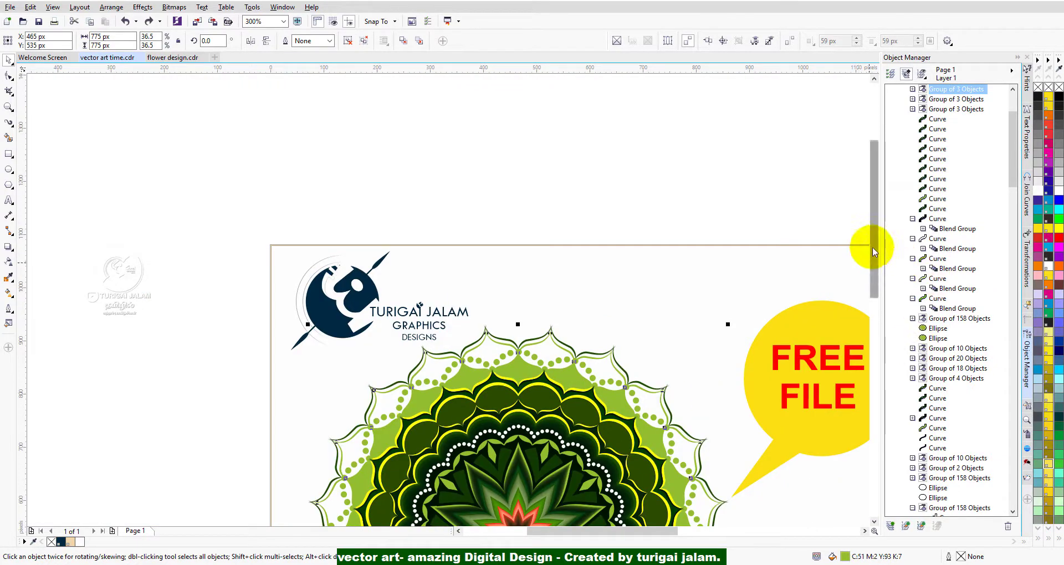
Move the light green outline group, the dark green outline group and the green dot ring off the mandala, then select the green scallop group.
{"action": "left_click_drag", "start_coordinate": [874, 250], "coordinate": [874, 311]}
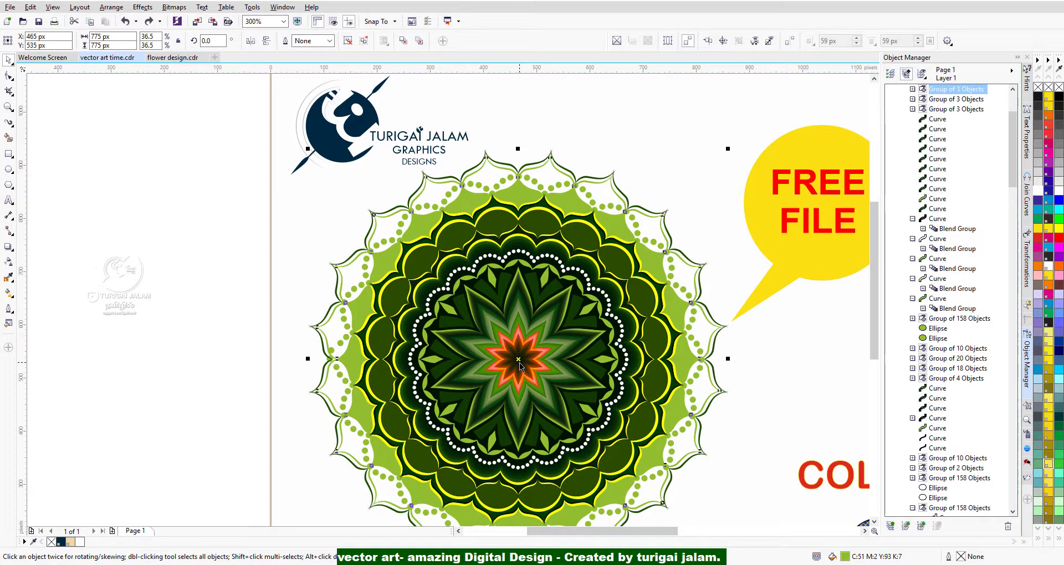
{"action": "left_click_drag", "start_coordinate": [518, 358], "coordinate": [341, 324]}
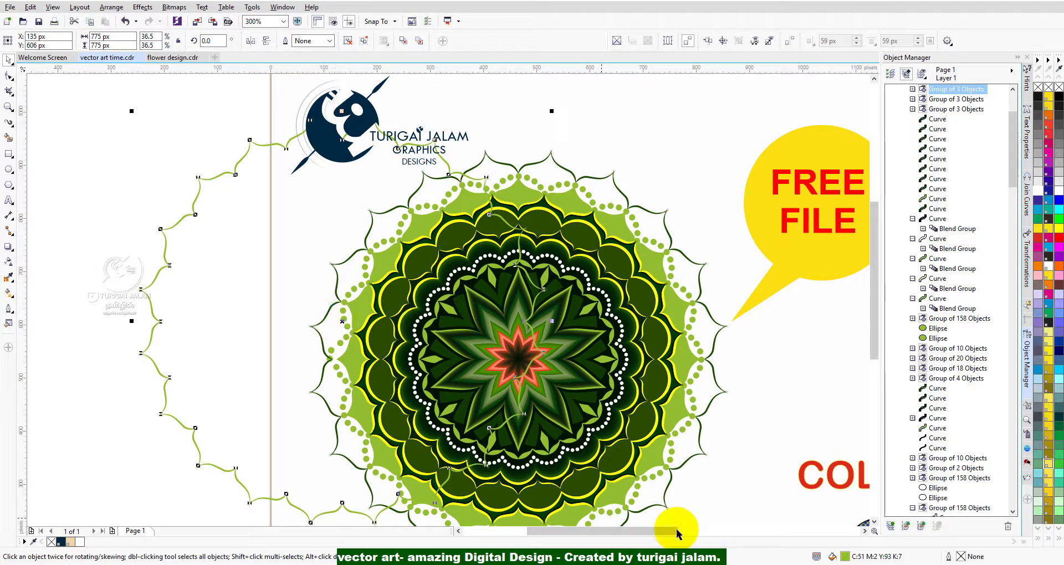
{"action": "left_click", "coordinate": [697, 262]}
{"action": "left_click_drag", "start_coordinate": [697, 262], "coordinate": [862, 197]}
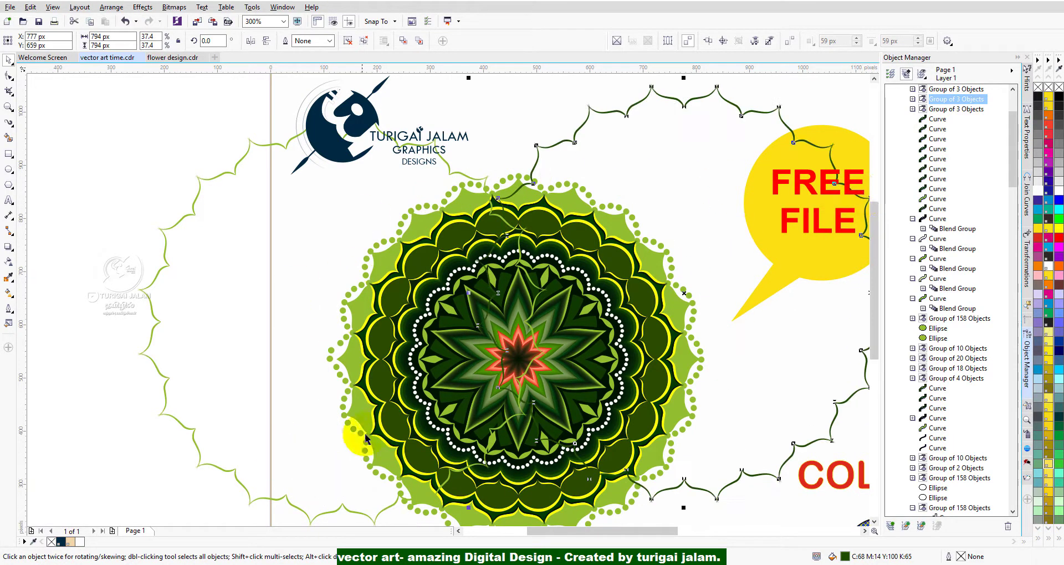
{"action": "left_click", "coordinate": [376, 255]}
{"action": "left_click_drag", "start_coordinate": [377, 255], "coordinate": [74, 214]}
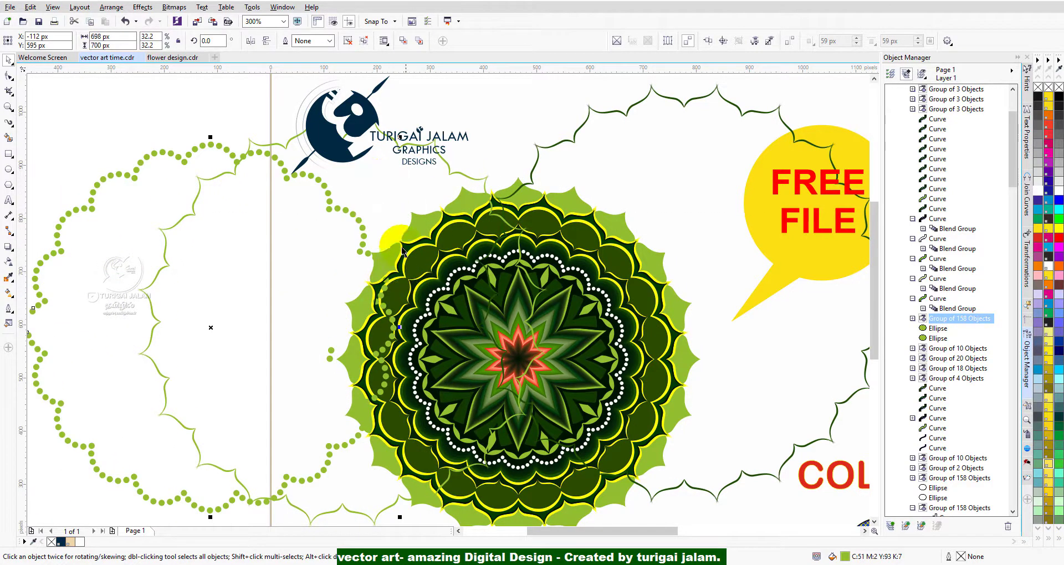
{"action": "left_click", "coordinate": [406, 221]}
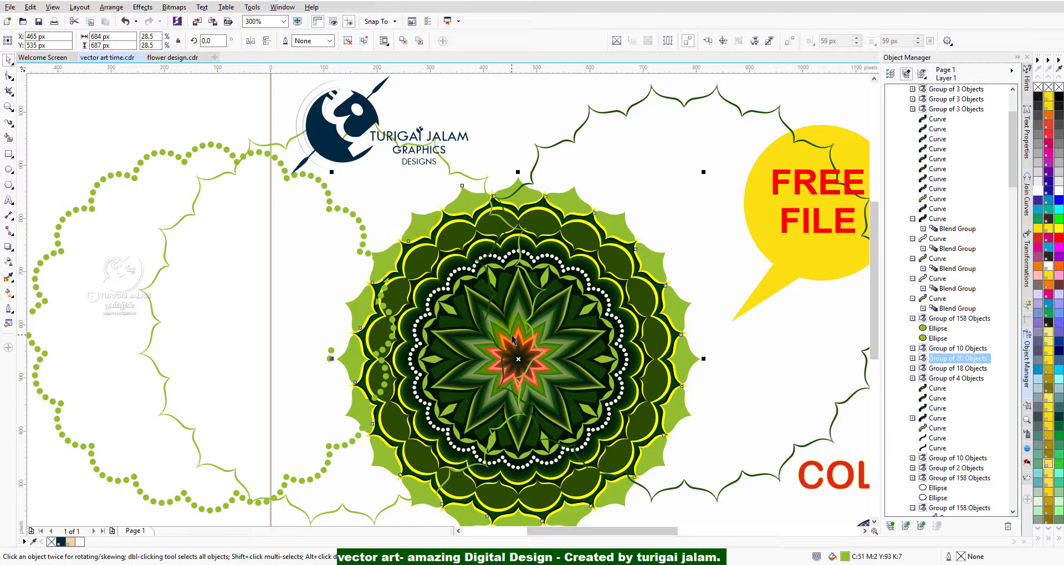
Move the dark-centred red blend star and the white-centred red blend star beneath it away from the mandala's centre.
{"action": "scroll", "coordinate": [524, 379], "scroll_direction": "up", "scroll_amount": 2}
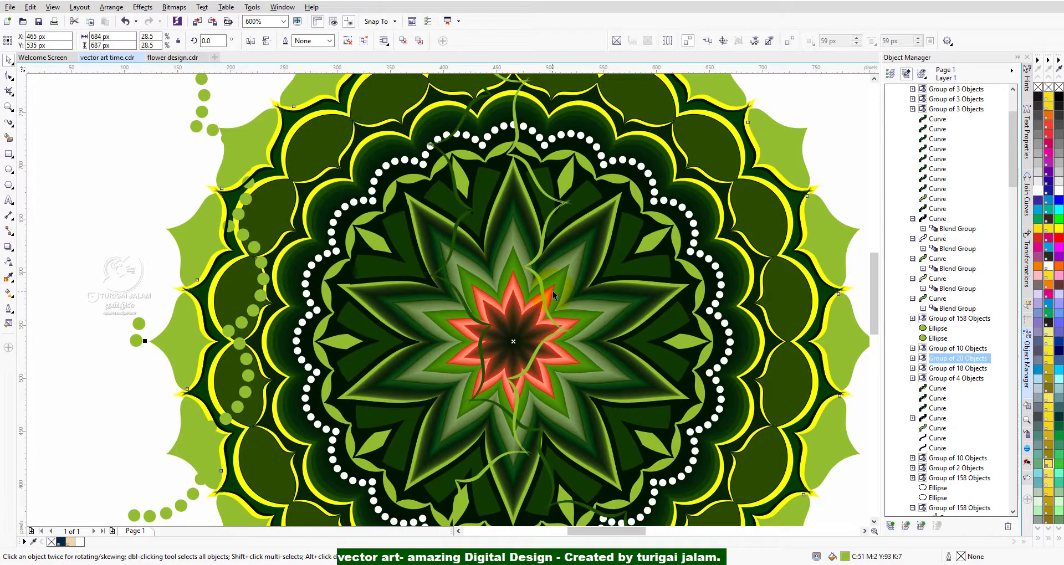
{"action": "left_click", "coordinate": [509, 317]}
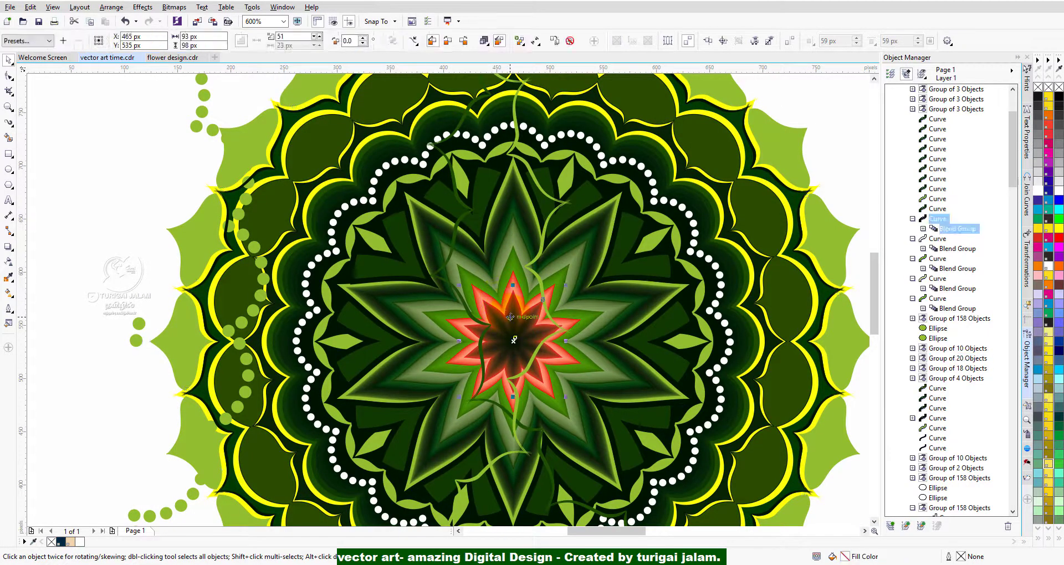
{"action": "left_click_drag", "start_coordinate": [513, 310], "coordinate": [659, 259]}
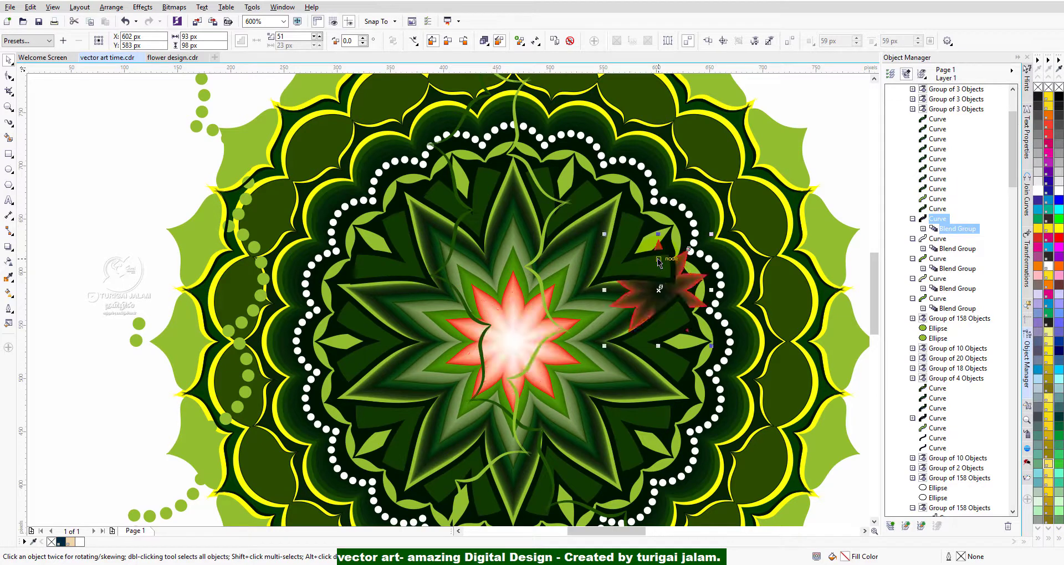
{"action": "left_click", "coordinate": [511, 327]}
{"action": "left_click_drag", "start_coordinate": [511, 323], "coordinate": [642, 242]}
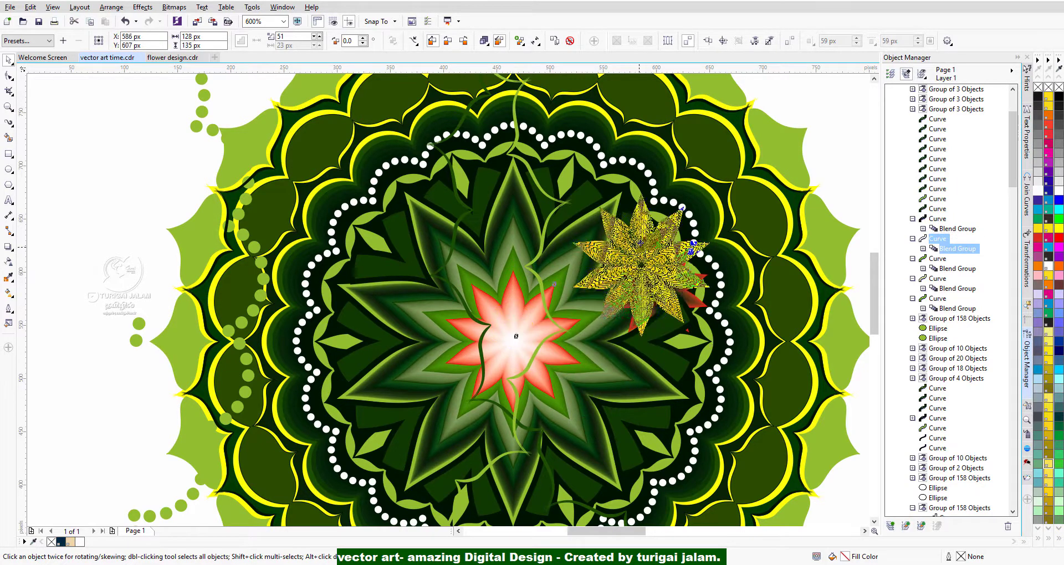
Switch to flower design.cdr, view its purple mandala and select the objects in the mandala's upper-left part.
{"action": "left_click", "coordinate": [160, 57]}
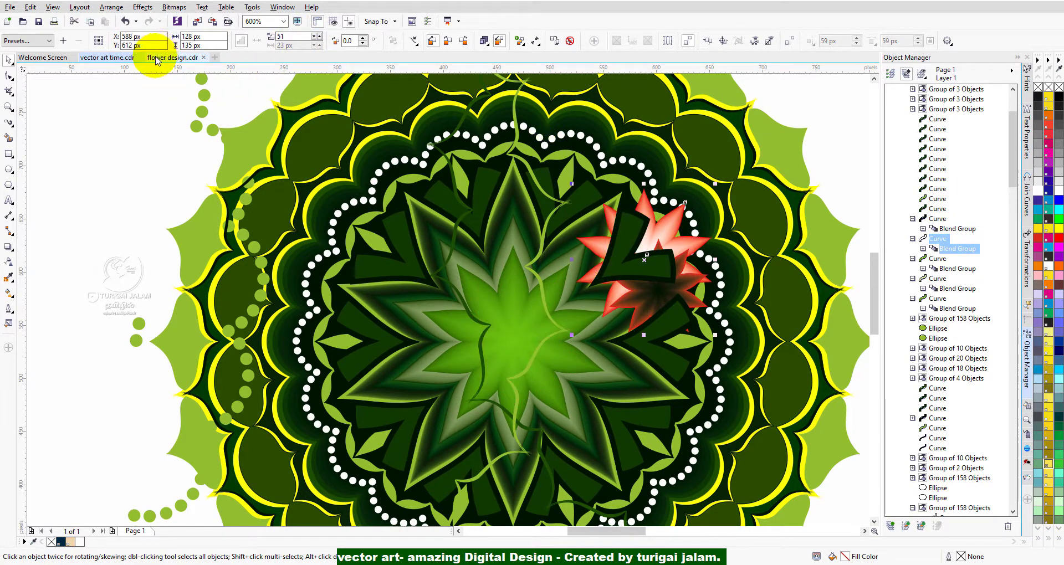
{"action": "scroll", "coordinate": [423, 347], "scroll_direction": "up", "scroll_amount": 2}
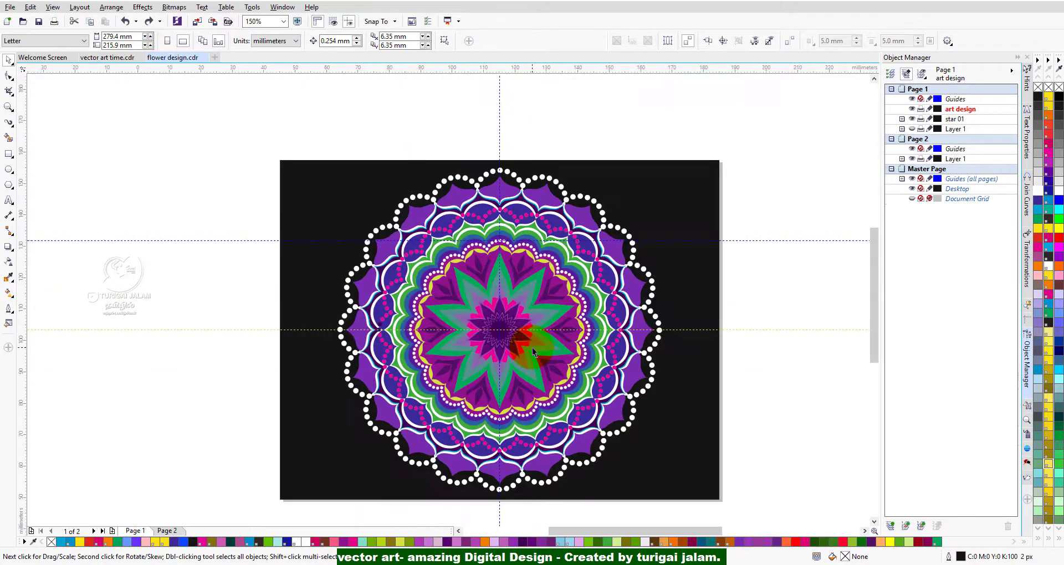
{"action": "scroll", "coordinate": [532, 349], "scroll_direction": "down", "scroll_amount": 2}
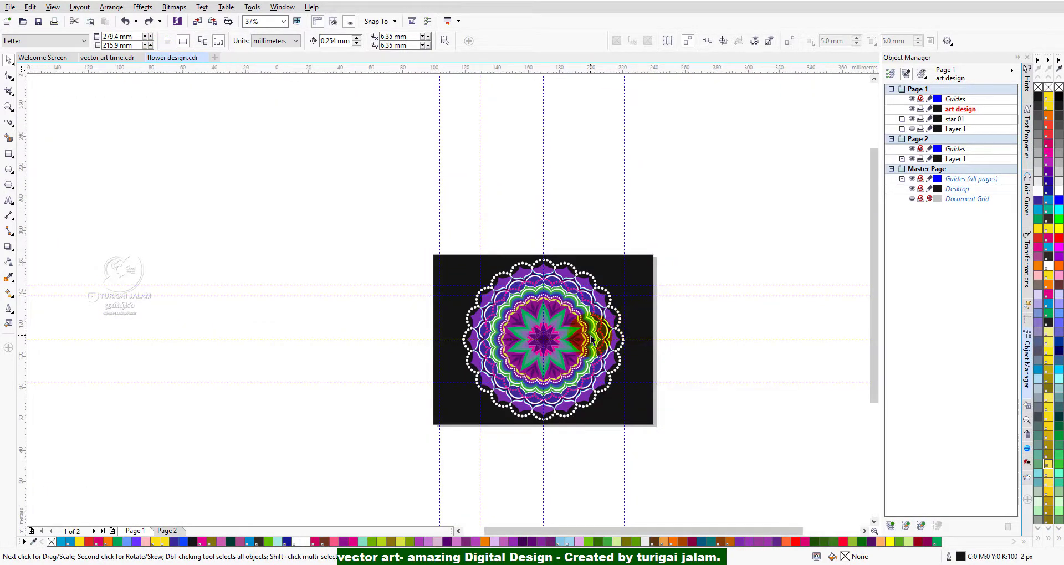
{"action": "scroll", "coordinate": [638, 328], "scroll_direction": "up", "scroll_amount": 2}
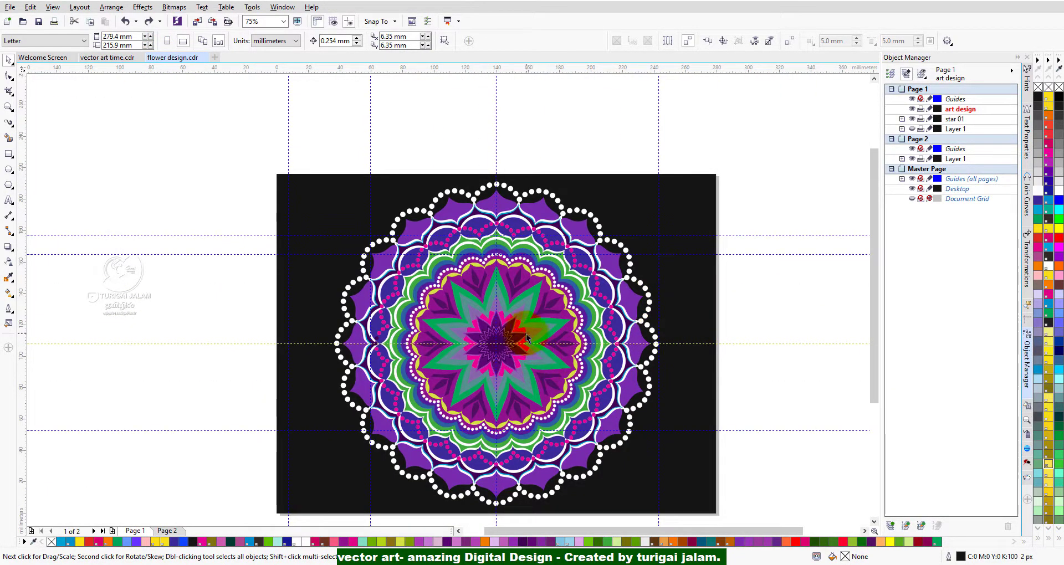
{"action": "left_click_drag", "start_coordinate": [302, 125], "coordinate": [547, 355]}
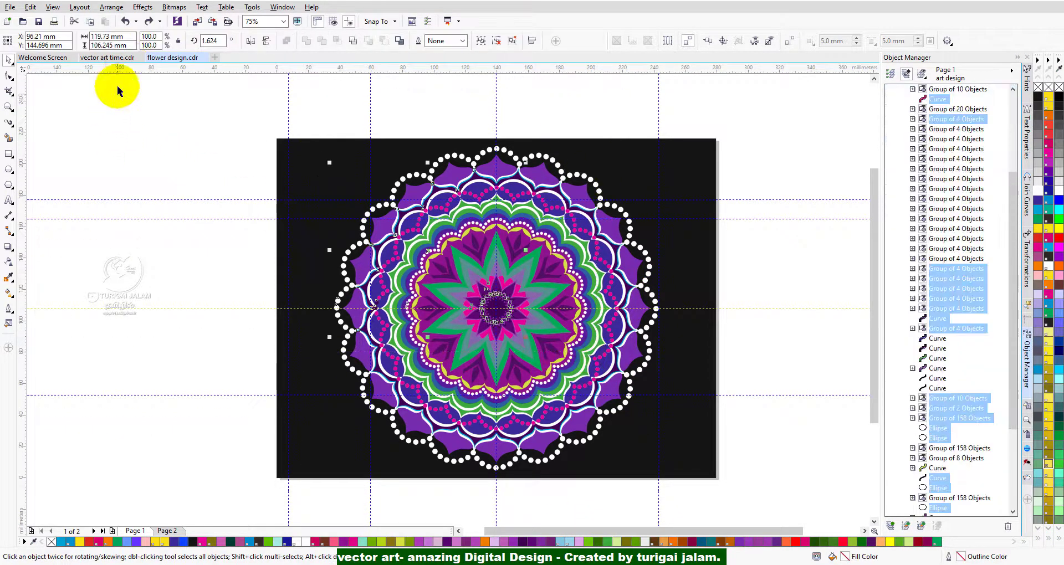
Return to vector art time.cdr and undo the moves of the stars, dots and outlines until the mandala is one group again.
{"action": "left_click", "coordinate": [105, 58]}
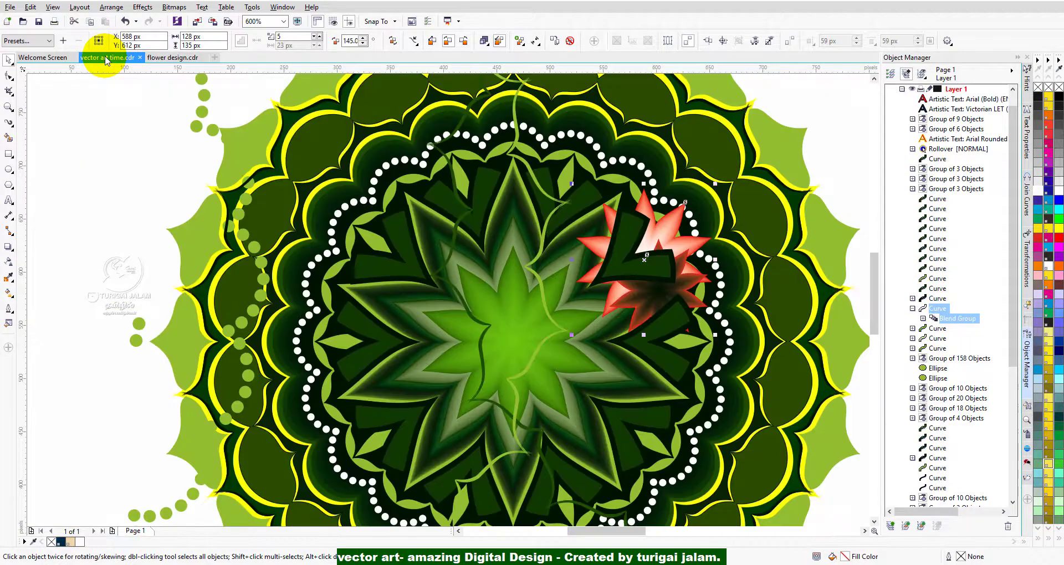
{"action": "scroll", "coordinate": [529, 363], "scroll_direction": "down", "scroll_amount": 1}
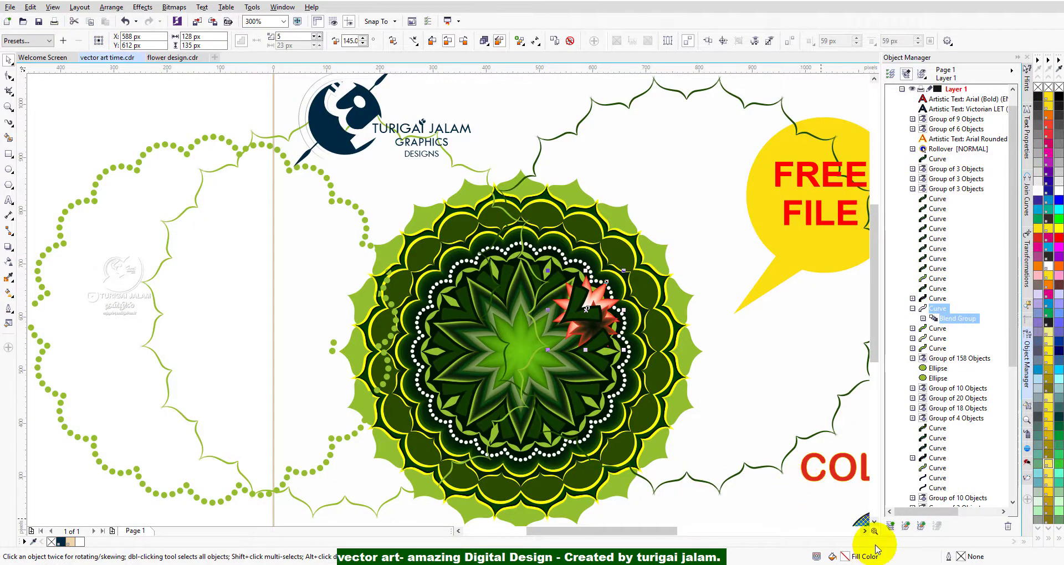
{"action": "left_click", "coordinate": [865, 531]}
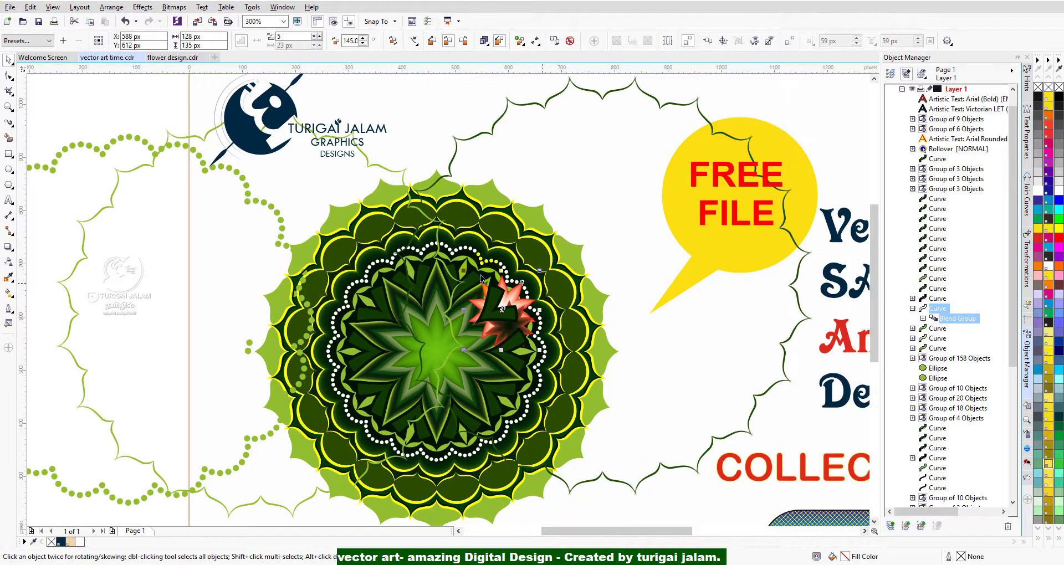
{"action": "scroll", "coordinate": [425, 311], "scroll_direction": "up", "scroll_amount": 1}
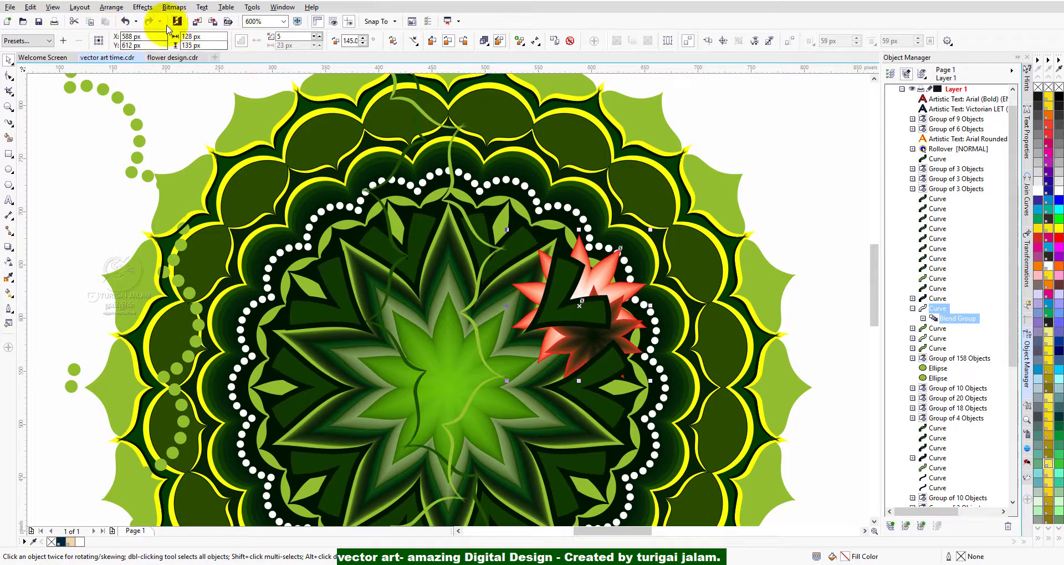
{"action": "left_click", "coordinate": [126, 22]}
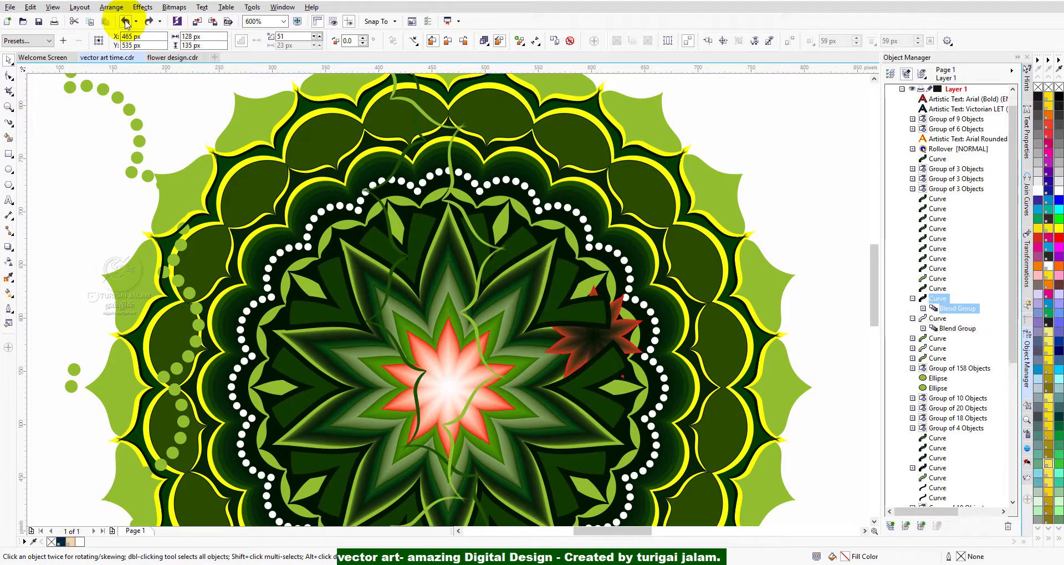
{"action": "left_click", "coordinate": [126, 21]}
{"action": "left_click", "coordinate": [126, 22]}
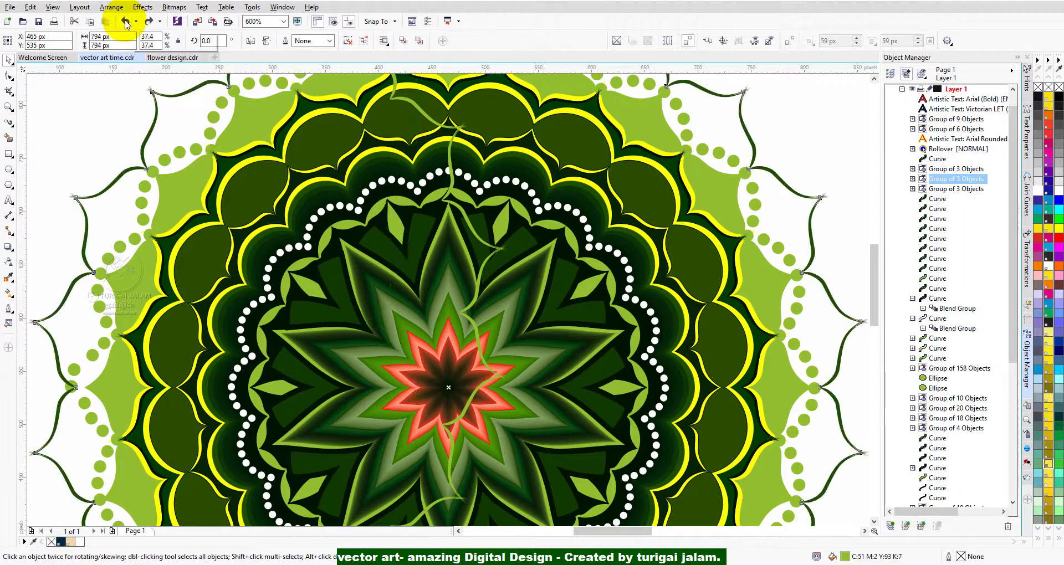
{"action": "left_click", "coordinate": [126, 22]}
{"action": "left_click", "coordinate": [126, 22]}
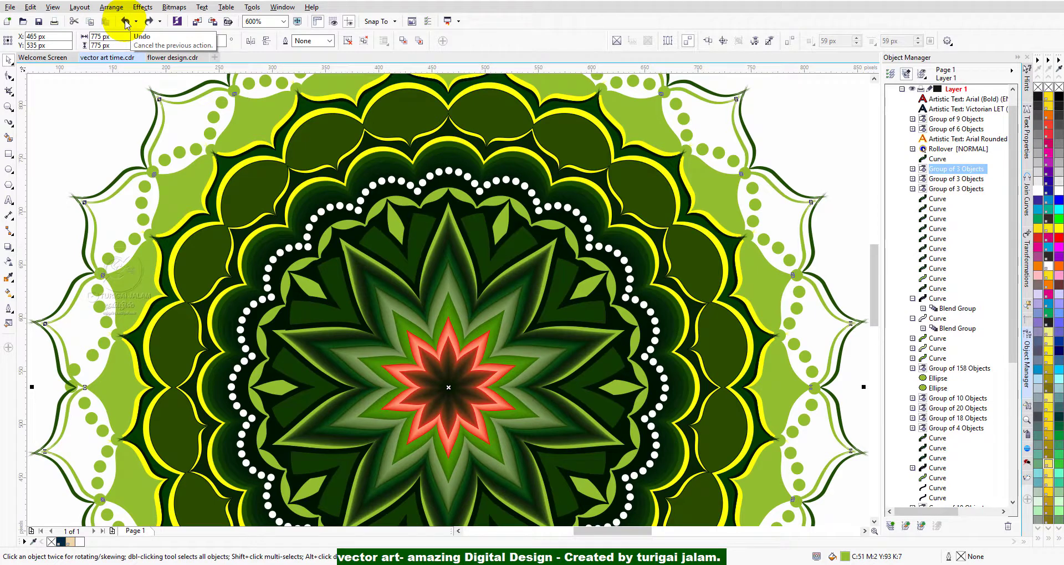
{"action": "left_click", "coordinate": [126, 22]}
{"action": "scroll", "coordinate": [433, 355], "scroll_direction": "down", "scroll_amount": 4}
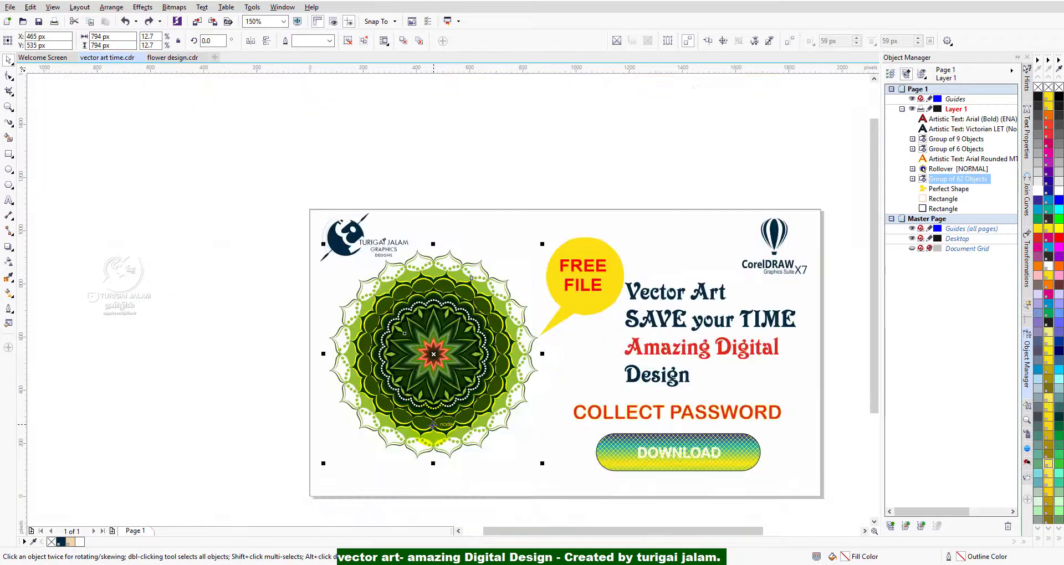
Deselect the mandala, frame it with a selection marquee and clear the selection.
{"action": "left_click", "coordinate": [474, 174]}
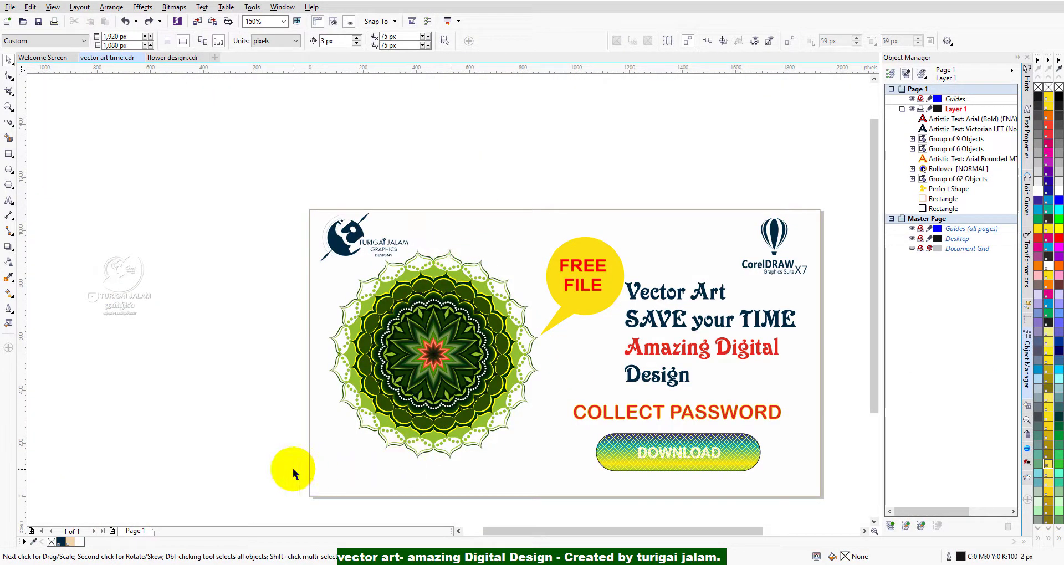
{"action": "left_click_drag", "start_coordinate": [233, 484], "coordinate": [557, 244]}
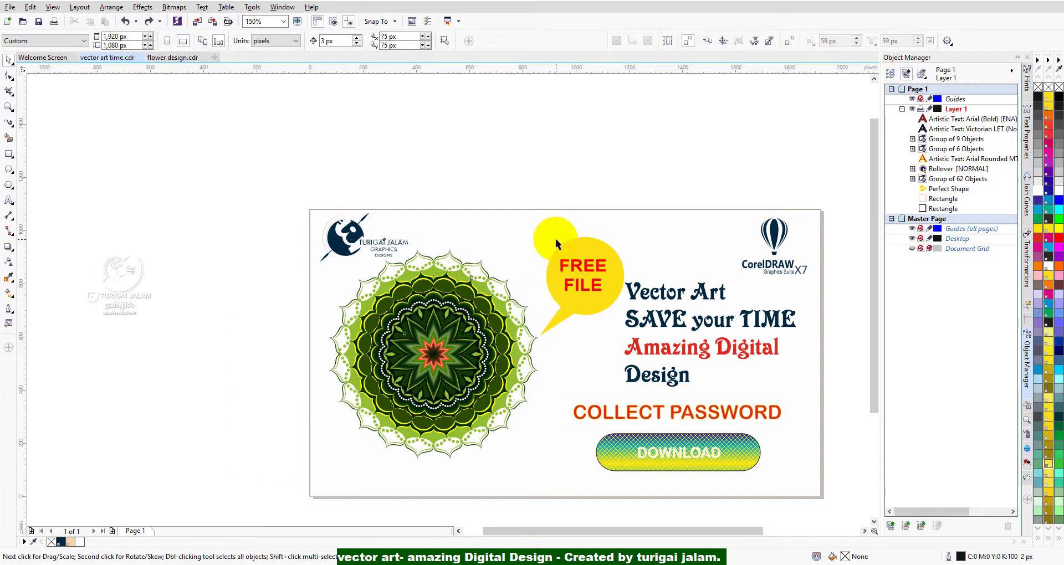
{"action": "left_click", "coordinate": [471, 155]}
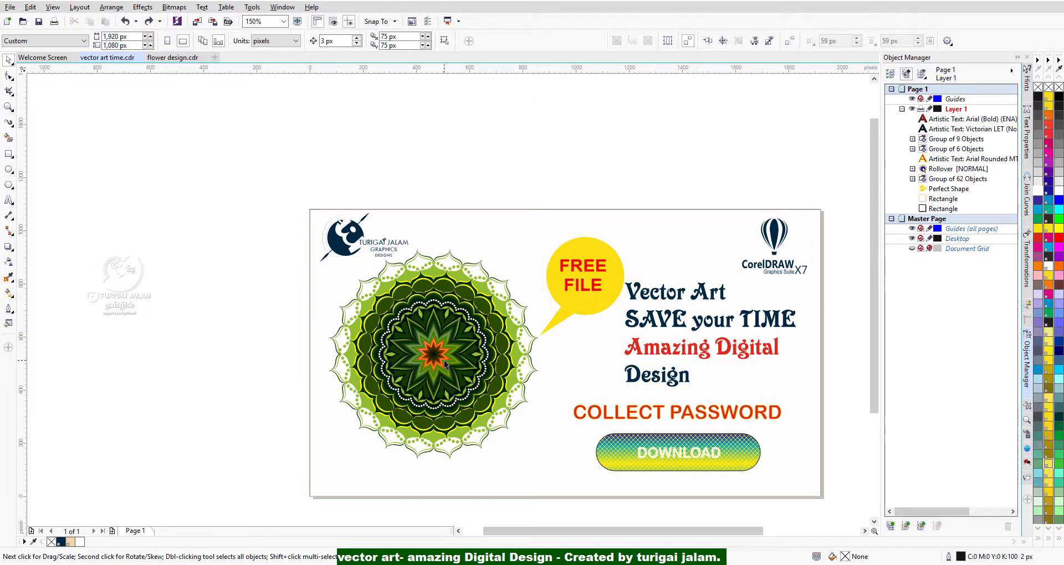
Examine the red outlines and blended fills of the central star up close, and view the mandala as a whole.
{"action": "scroll", "coordinate": [464, 370], "scroll_direction": "up", "scroll_amount": 2}
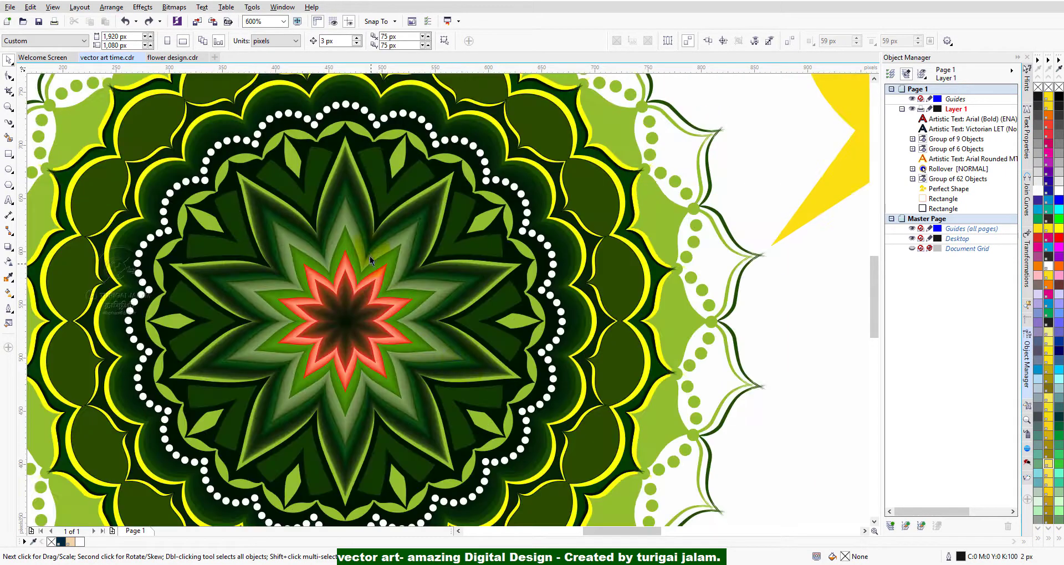
{"action": "scroll", "coordinate": [371, 261], "scroll_direction": "up", "scroll_amount": 1}
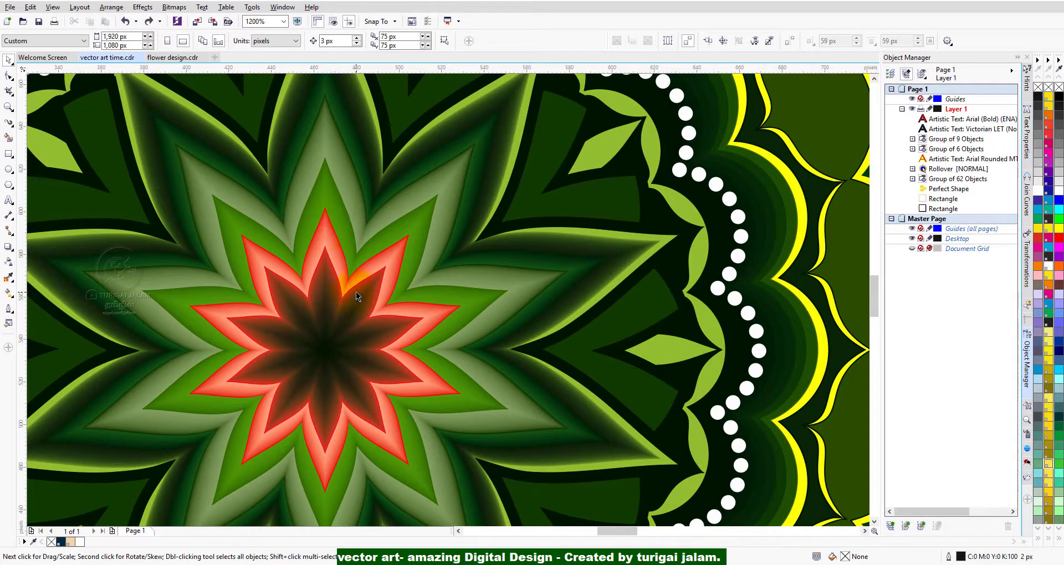
{"action": "scroll", "coordinate": [346, 277], "scroll_direction": "up", "scroll_amount": 2}
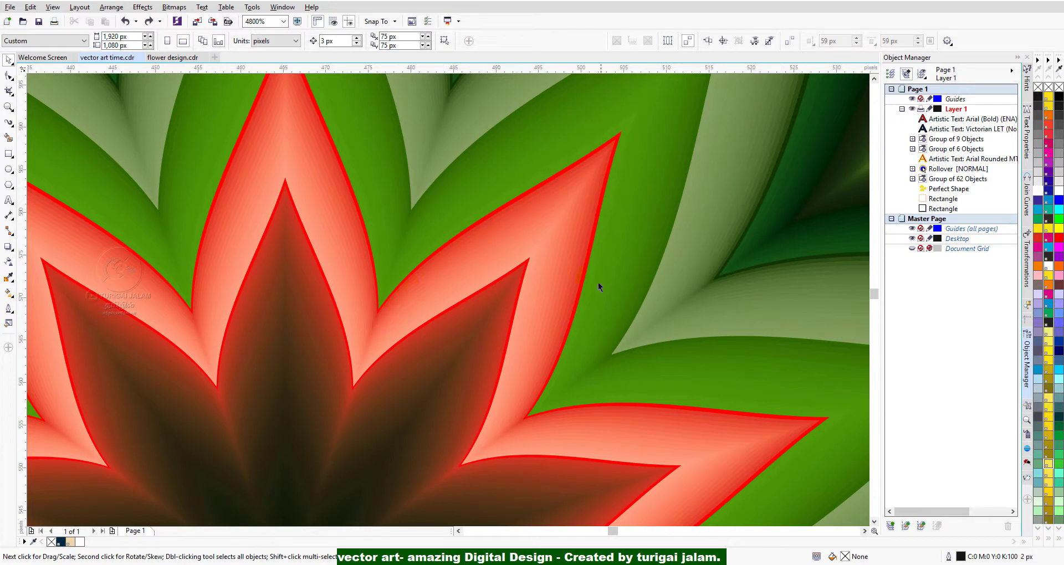
{"action": "scroll", "coordinate": [465, 347], "scroll_direction": "down", "scroll_amount": 2}
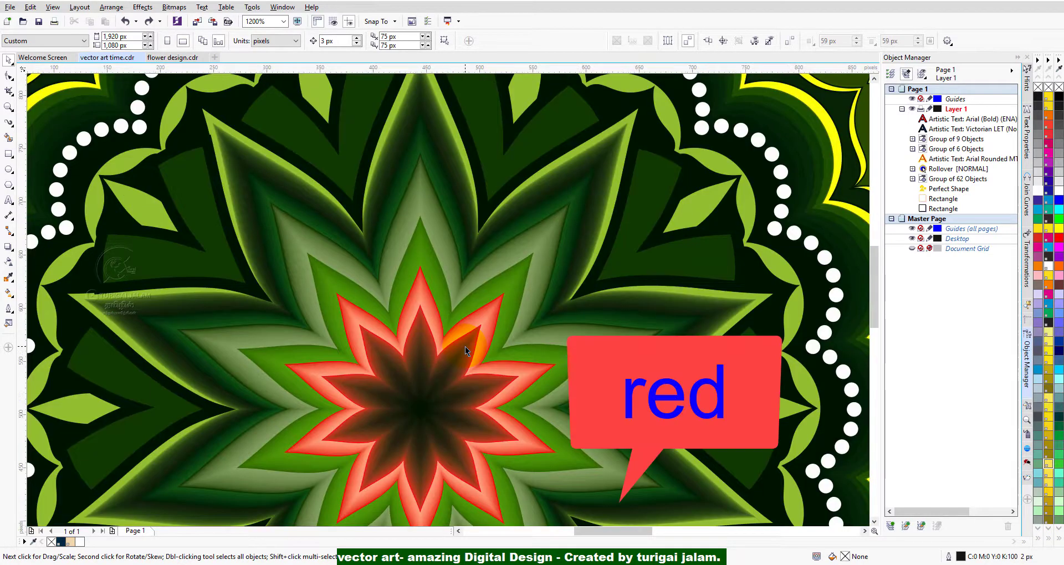
{"action": "scroll", "coordinate": [464, 347], "scroll_direction": "down", "scroll_amount": 1}
{"action": "scroll", "coordinate": [431, 352], "scroll_direction": "down", "scroll_amount": 1}
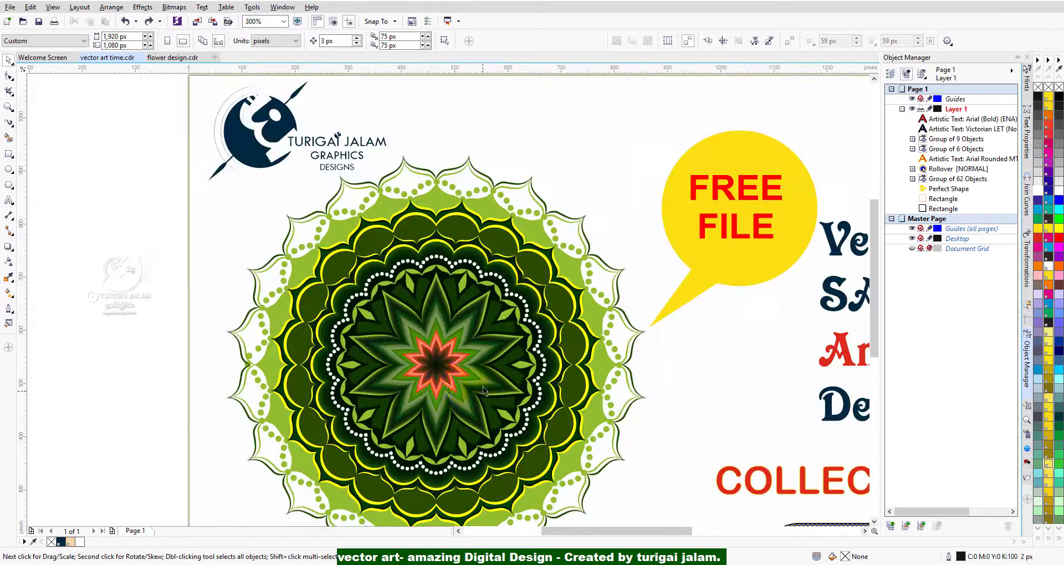
{"action": "scroll", "coordinate": [435, 371], "scroll_direction": "up", "scroll_amount": 2}
{"action": "scroll", "coordinate": [407, 284], "scroll_direction": "up", "scroll_amount": 2}
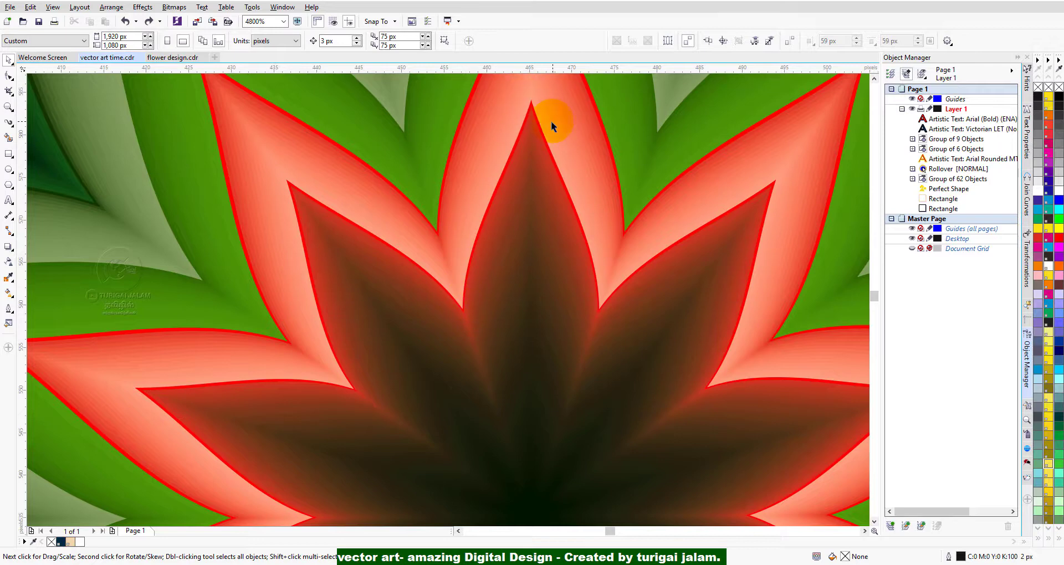
{"action": "scroll", "coordinate": [551, 121], "scroll_direction": "up", "scroll_amount": 2}
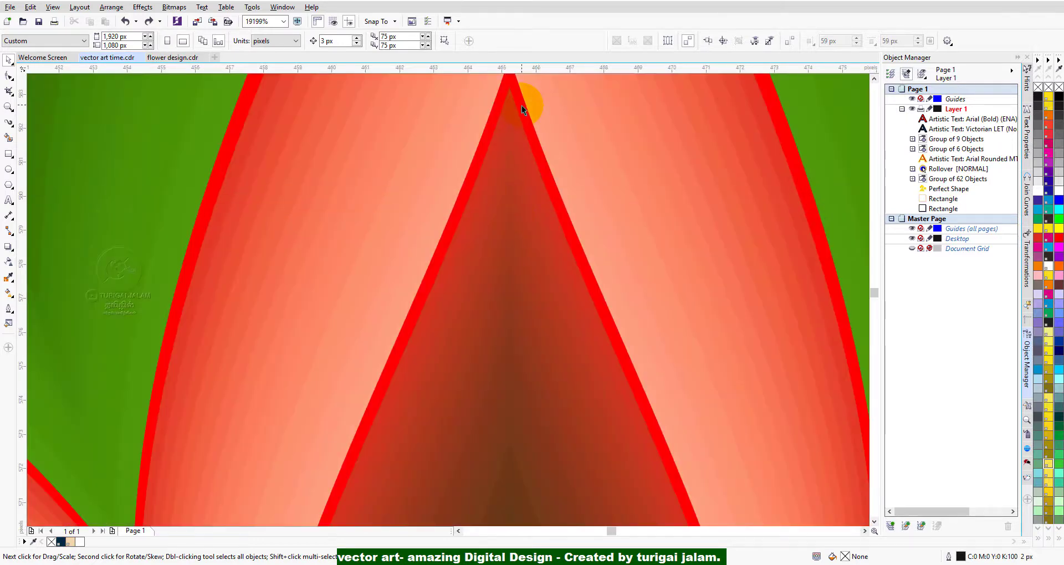
{"action": "scroll", "coordinate": [620, 353], "scroll_direction": "down", "scroll_amount": 4}
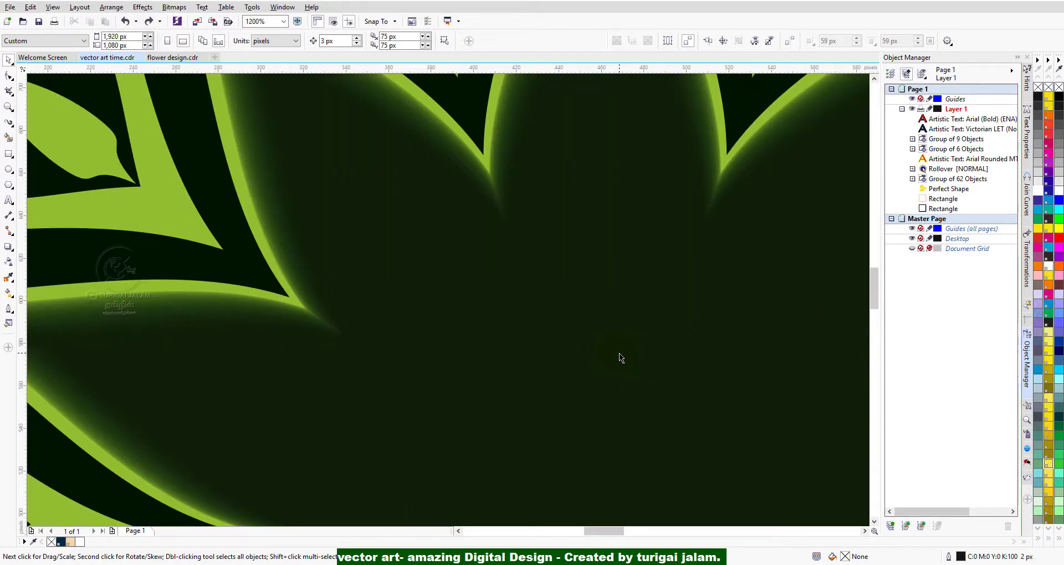
{"action": "scroll", "coordinate": [637, 411], "scroll_direction": "down", "scroll_amount": 2}
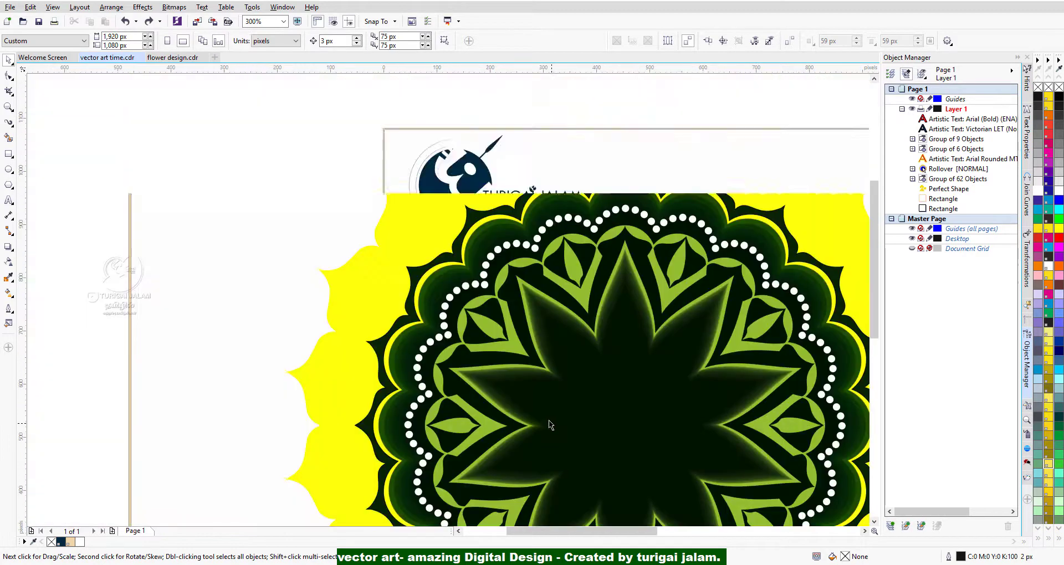
{"action": "left_click_drag", "start_coordinate": [878, 301], "coordinate": [873, 340]}
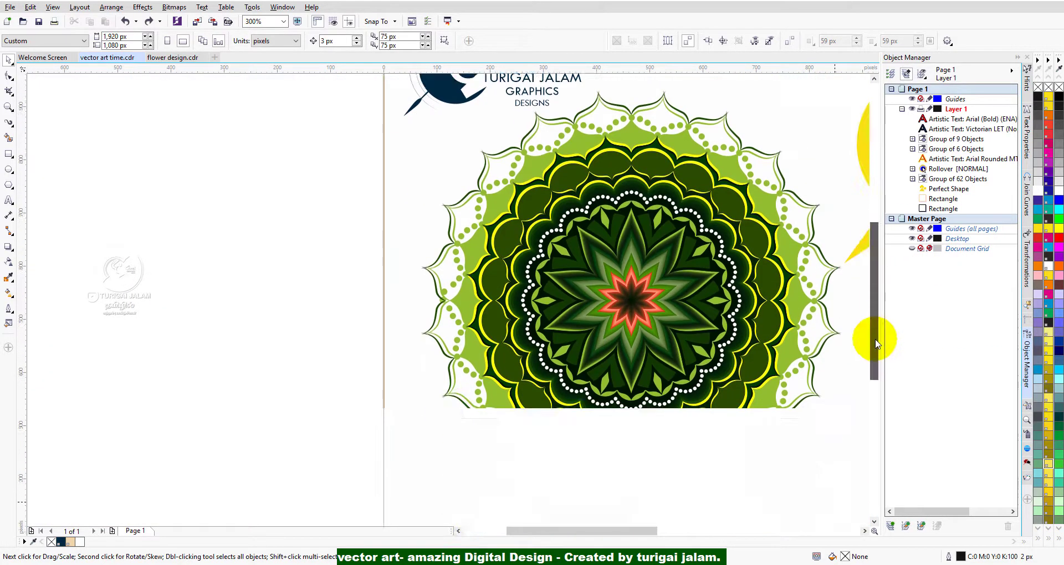
View the mandala beside the FREE FILE callout and examine the dark blended centre of its red star up close.
{"action": "left_click", "coordinate": [865, 531]}
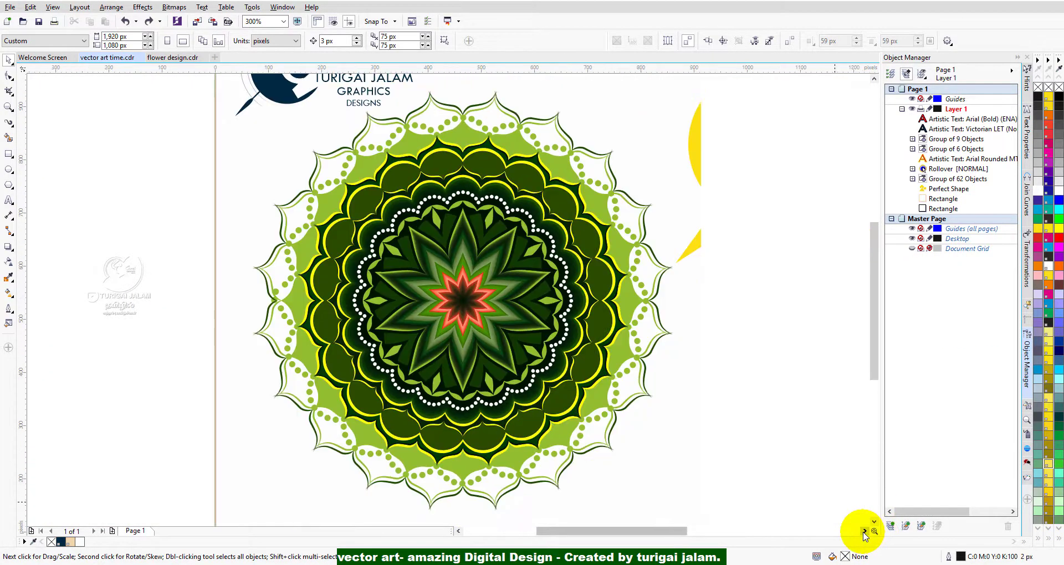
{"action": "left_click", "coordinate": [865, 531]}
{"action": "scroll", "coordinate": [878, 310], "scroll_direction": "down", "scroll_amount": 1}
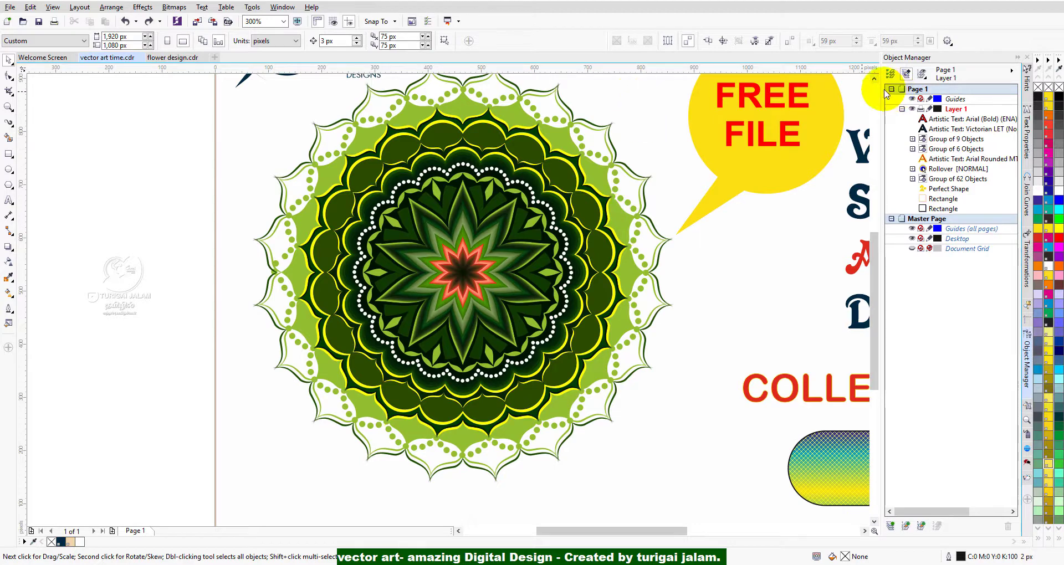
{"action": "left_click", "coordinate": [874, 80]}
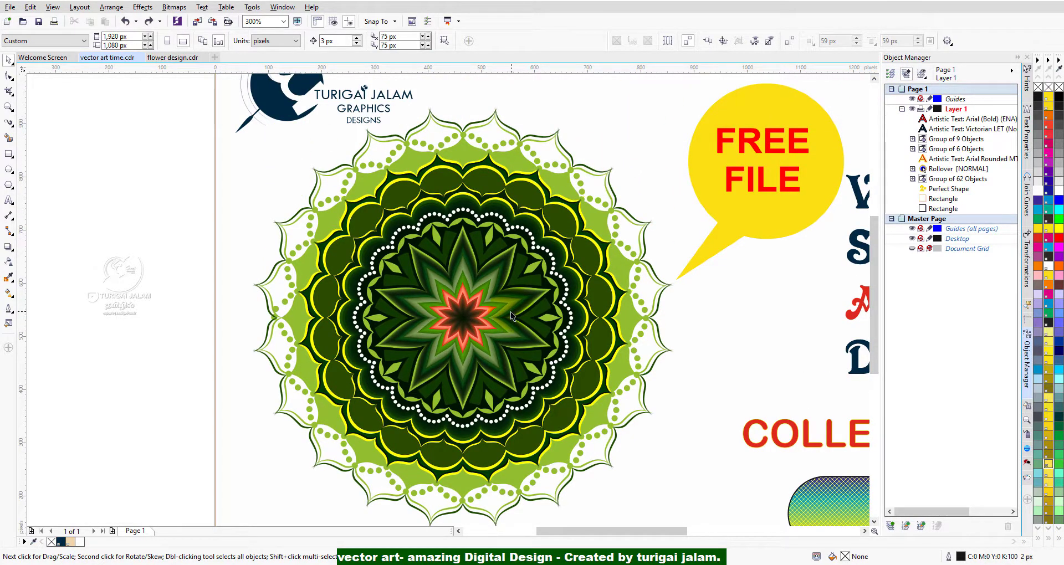
{"action": "left_click", "coordinate": [865, 531]}
{"action": "mouse_move", "coordinate": [874, 357]}
{"action": "left_mouse_down"}
{"action": "mouse_move", "coordinate": [881, 340]}
{"action": "mouse_move", "coordinate": [885, 356]}
{"action": "left_mouse_up"}
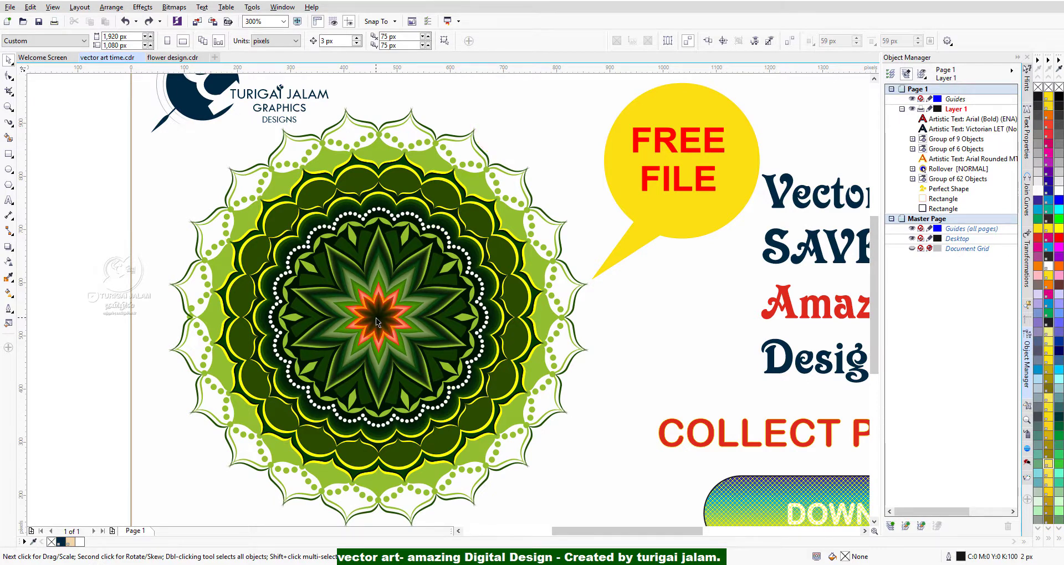
{"action": "scroll", "coordinate": [377, 322], "scroll_direction": "up", "scroll_amount": 2}
{"action": "scroll", "coordinate": [377, 322], "scroll_direction": "up", "scroll_amount": 4}
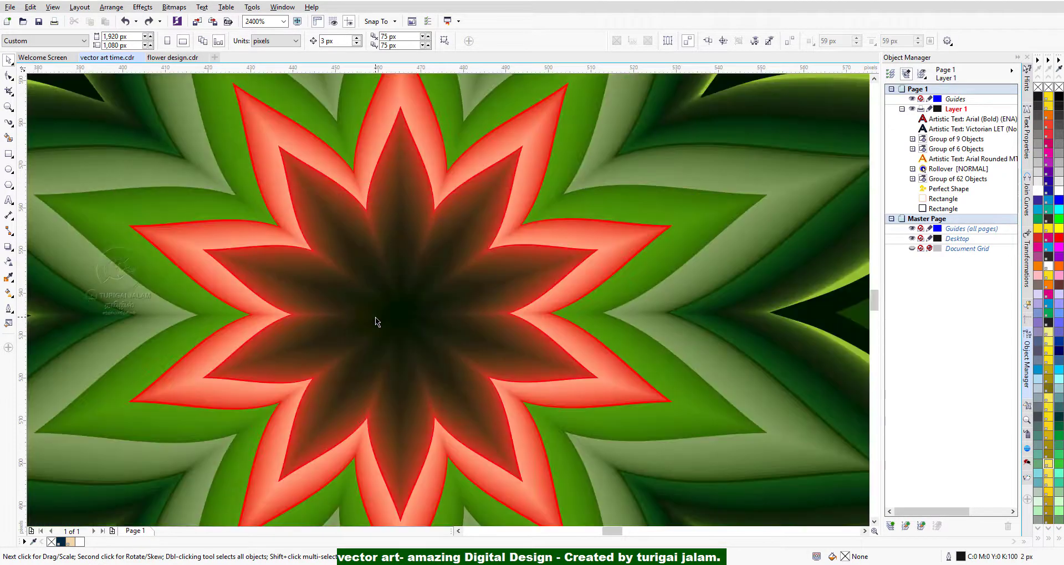
{"action": "scroll", "coordinate": [570, 381], "scroll_direction": "up", "scroll_amount": 3}
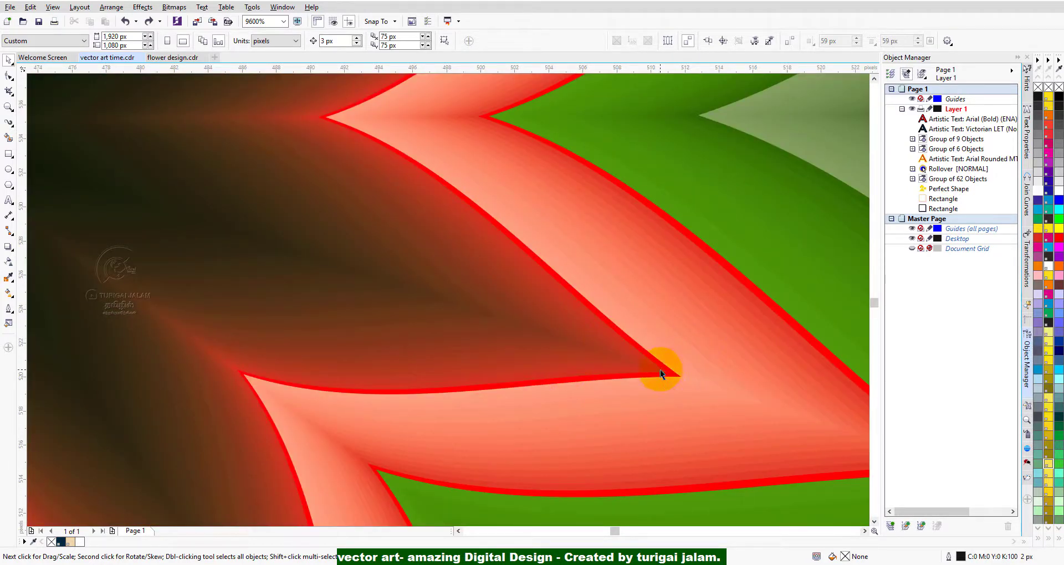
Select the mandala group at a red star point, examine its layers out to the full page, and clear the selection.
{"action": "left_click", "coordinate": [660, 370]}
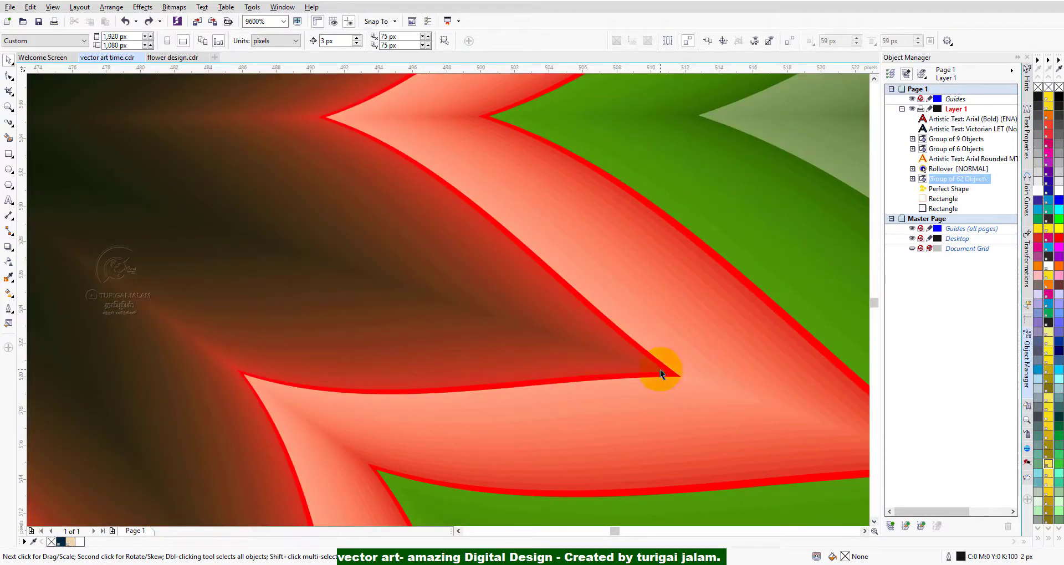
{"action": "scroll", "coordinate": [410, 377], "scroll_direction": "down", "scroll_amount": 1}
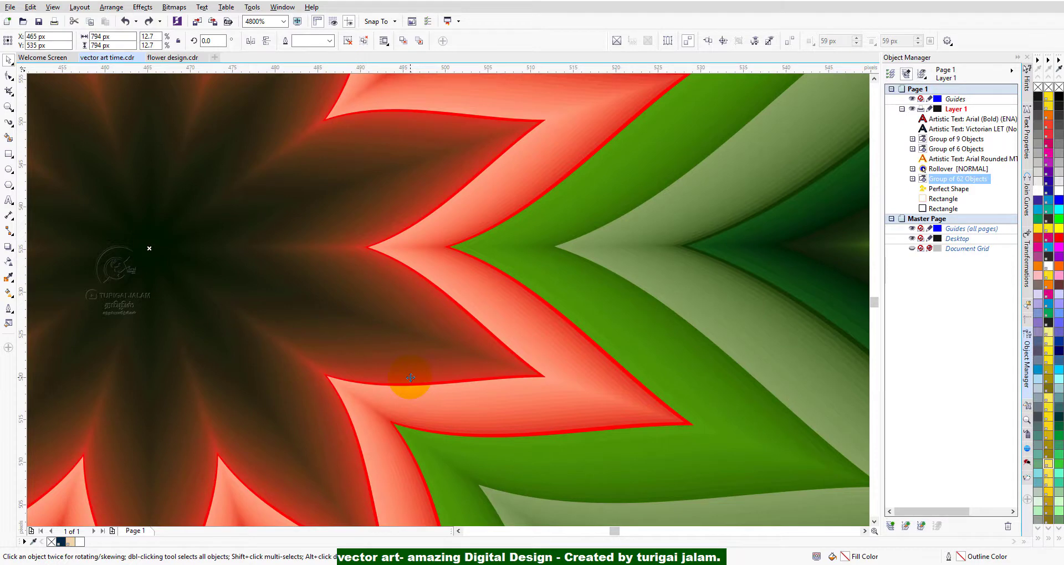
{"action": "scroll", "coordinate": [410, 378], "scroll_direction": "down", "scroll_amount": 2}
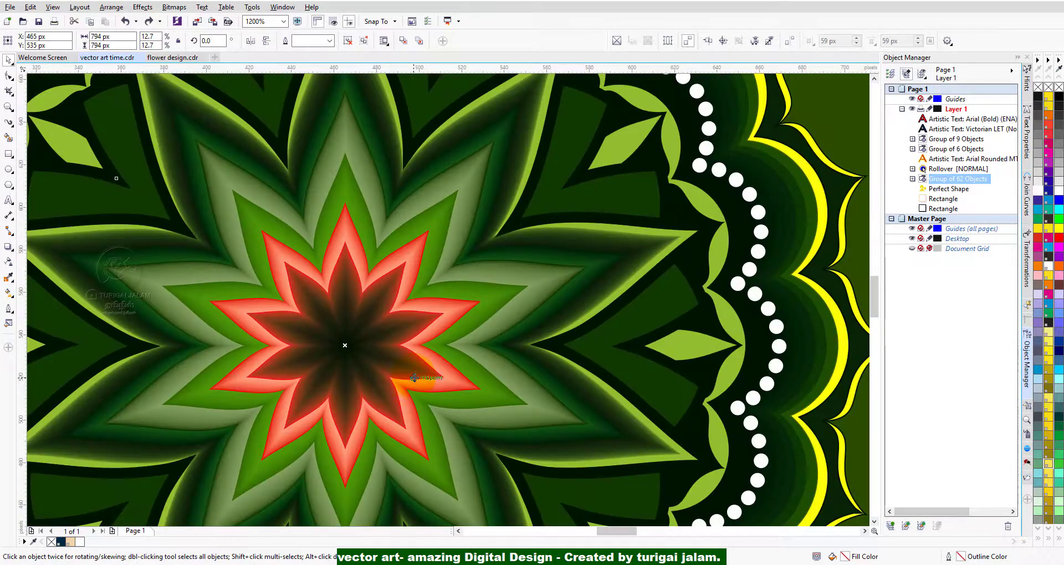
{"action": "scroll", "coordinate": [415, 376], "scroll_direction": "down", "scroll_amount": 1}
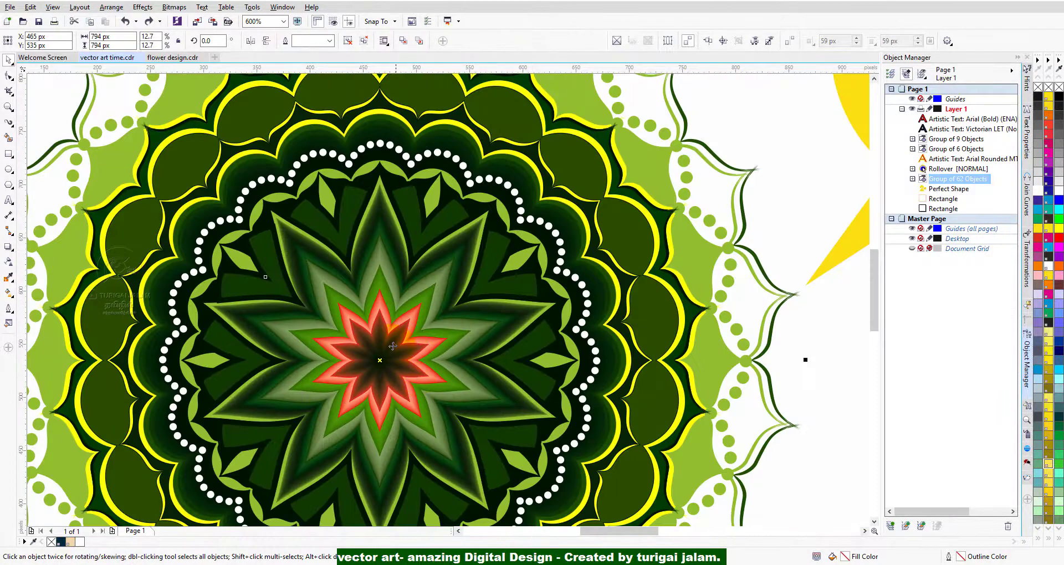
{"action": "scroll", "coordinate": [392, 346], "scroll_direction": "down", "scroll_amount": 2}
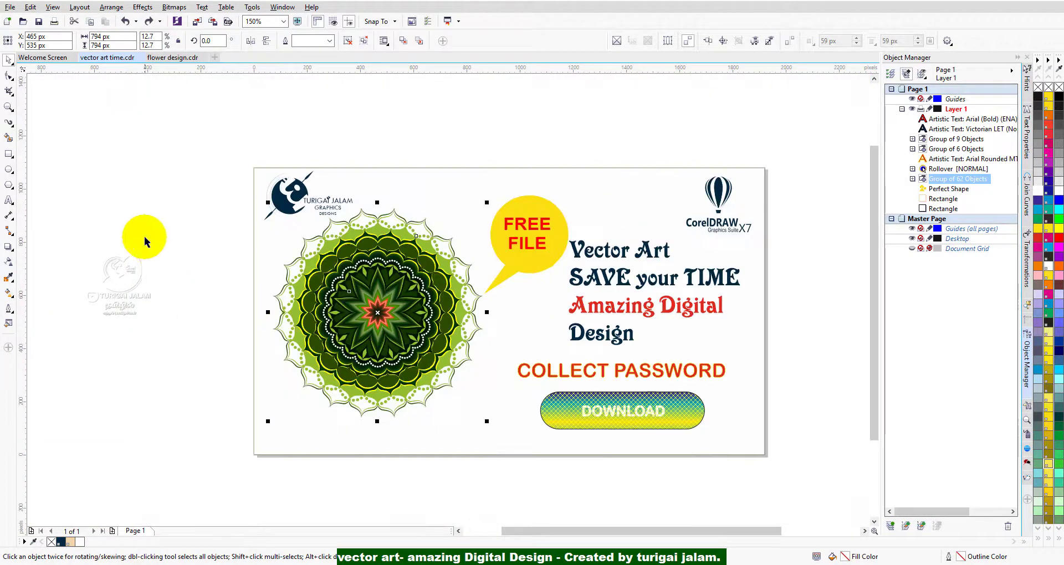
{"action": "left_click", "coordinate": [148, 231]}
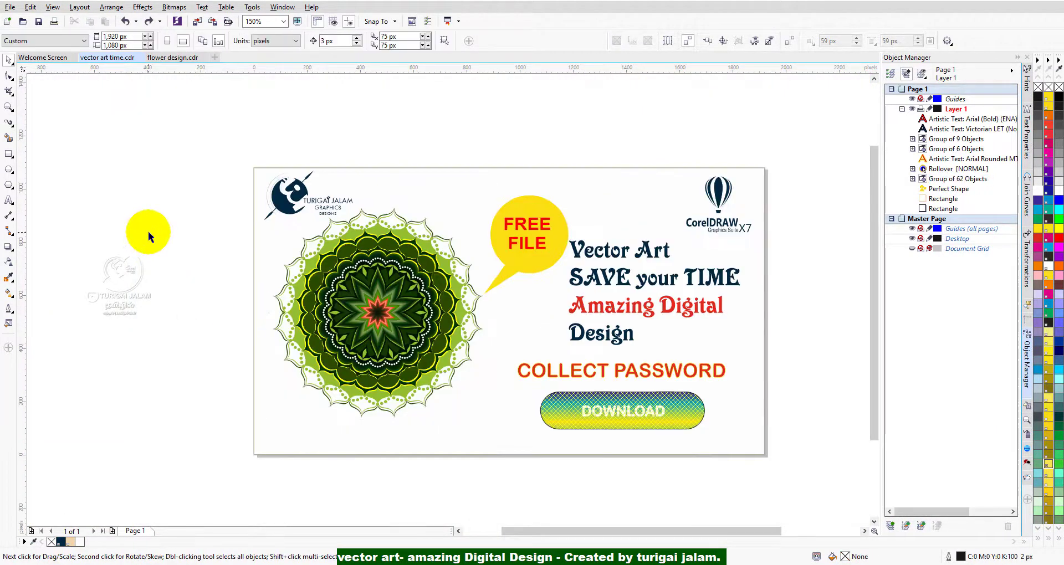
Look through the preset zoom levels and view the mandala enlarged and within the whole page layout.
{"action": "left_click", "coordinate": [284, 21]}
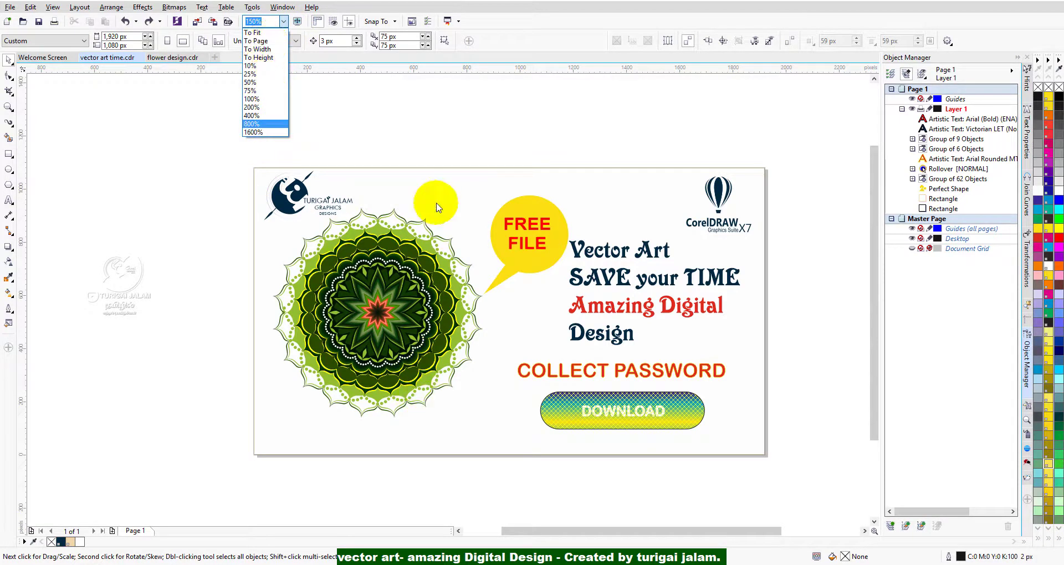
{"action": "left_click", "coordinate": [427, 137]}
{"action": "scroll", "coordinate": [387, 291], "scroll_direction": "up", "scroll_amount": 1}
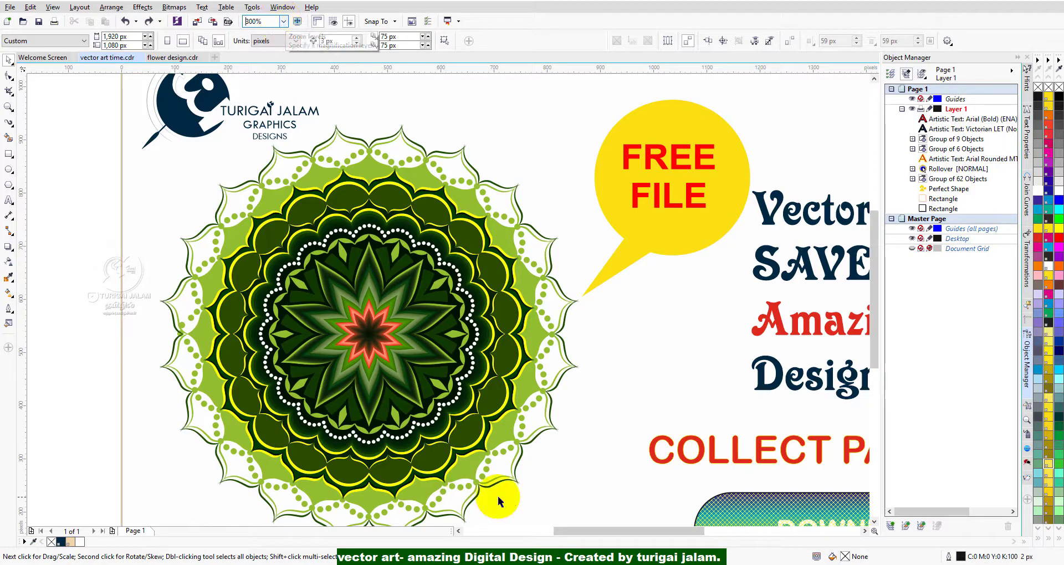
{"action": "key", "text": "F3"}
{"action": "left_click_drag", "start_coordinate": [455, 401], "coordinate": [305, 427]}
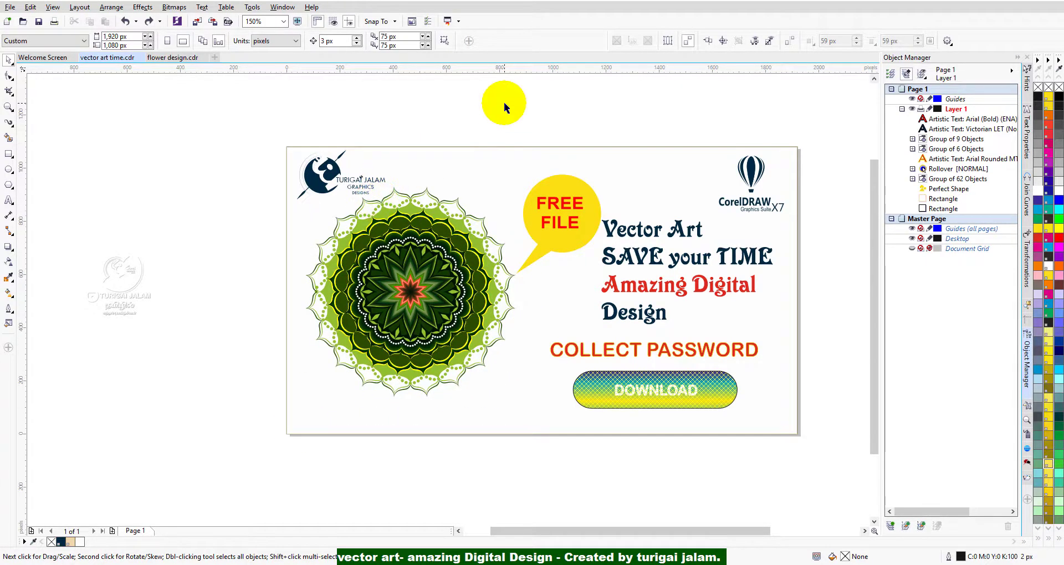
Marquee-select the whole mandala group, clear the selection, and view the mandala's upper petals near the logo up close.
{"action": "left_click_drag", "start_coordinate": [229, 416], "coordinate": [536, 188]}
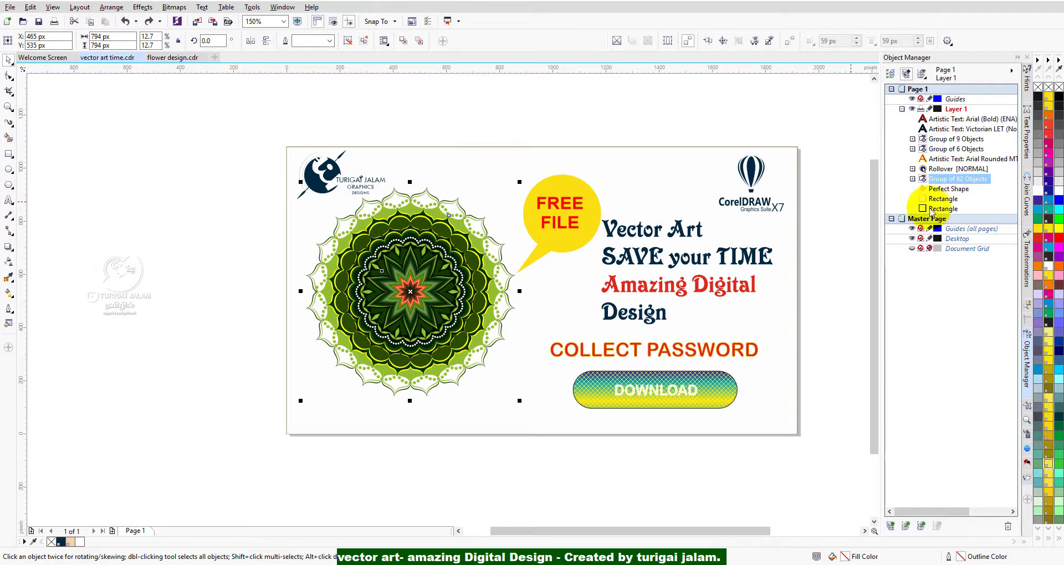
{"action": "scroll", "coordinate": [874, 233], "scroll_direction": "up", "scroll_amount": 1}
{"action": "left_click_drag", "start_coordinate": [874, 233], "coordinate": [875, 246]}
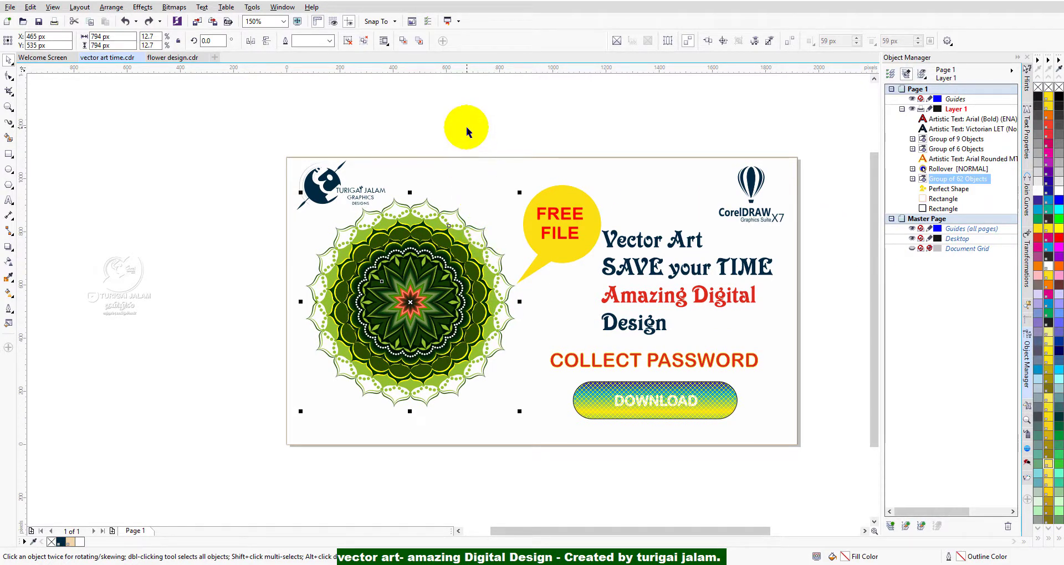
{"action": "left_click", "coordinate": [466, 132]}
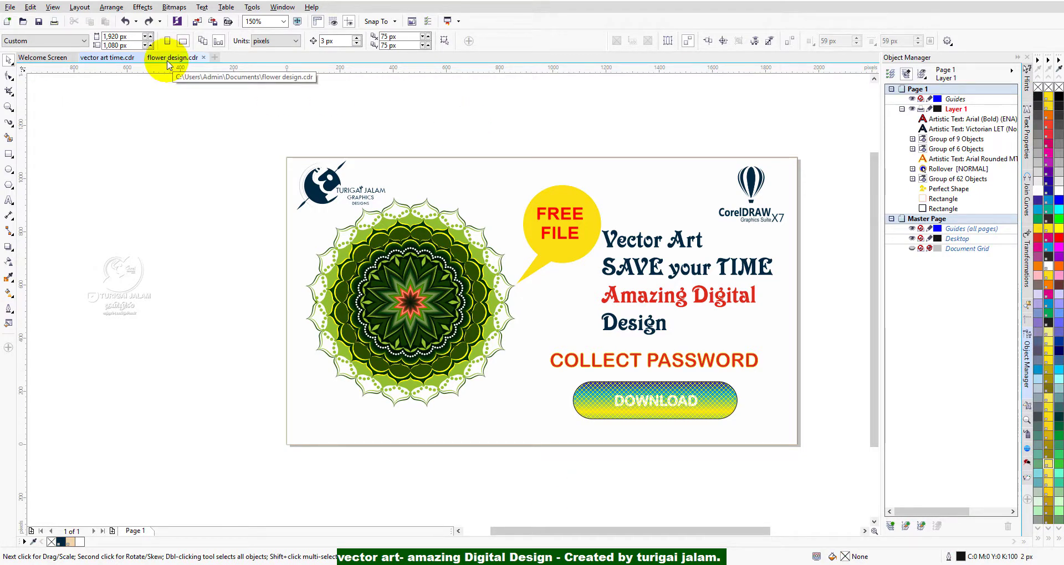
{"action": "scroll", "coordinate": [351, 161], "scroll_direction": "up", "scroll_amount": 5}
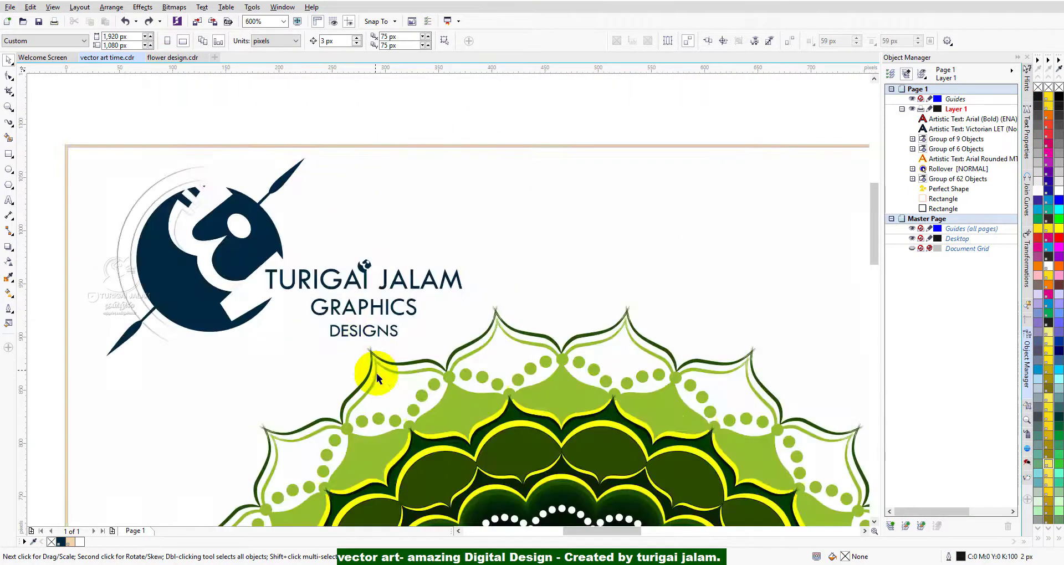